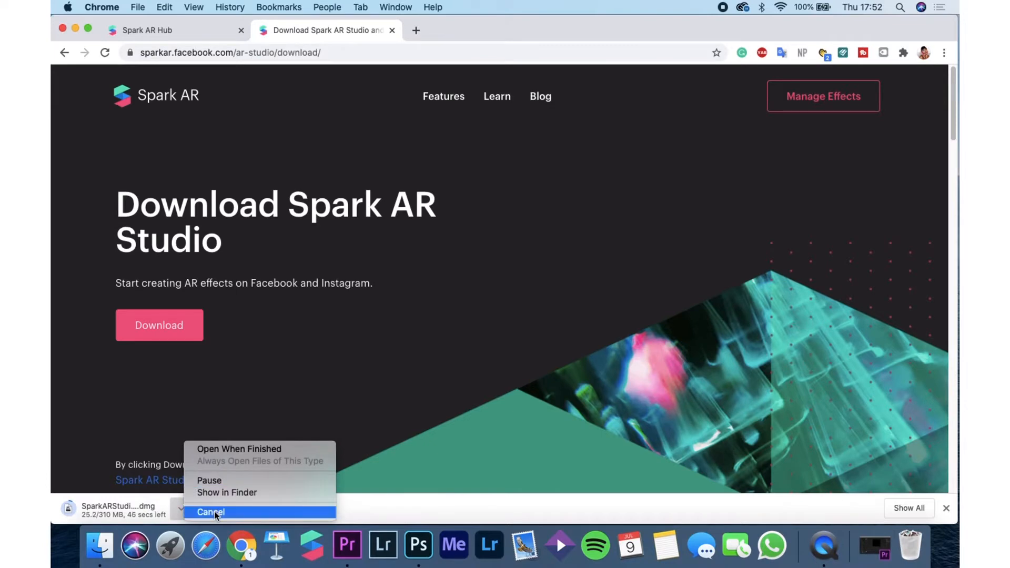
Step: Cancel the Spark AR Studio installer download, put the browser away and switch to the installed Spark AR Studio
left_click(214, 513)
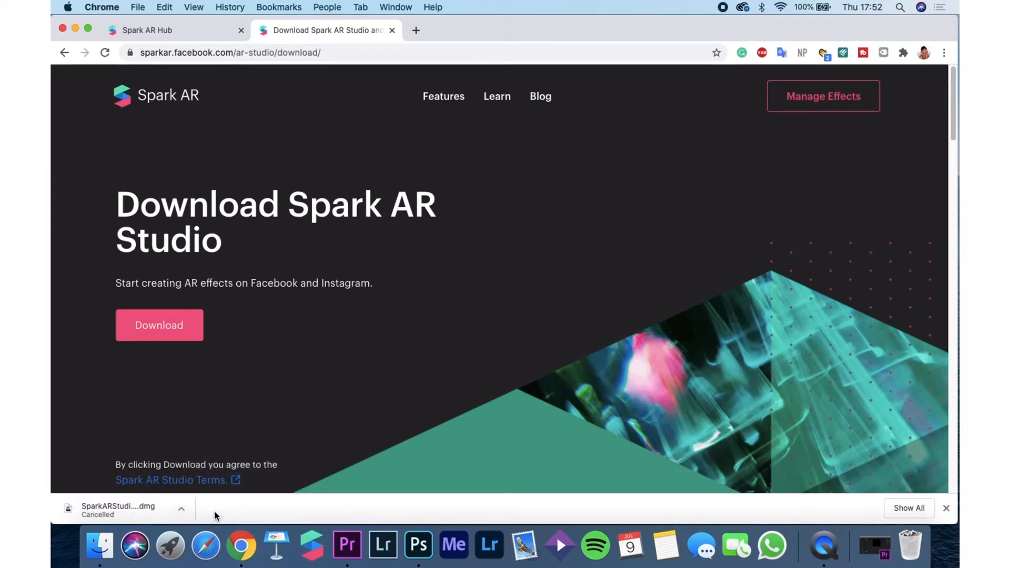
left_click(946, 508)
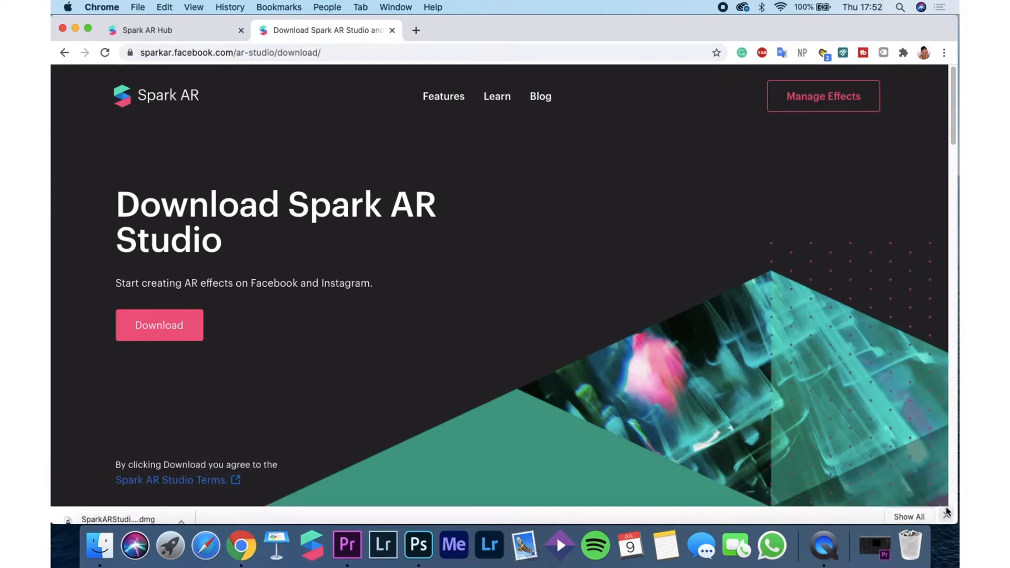
left_click(76, 29)
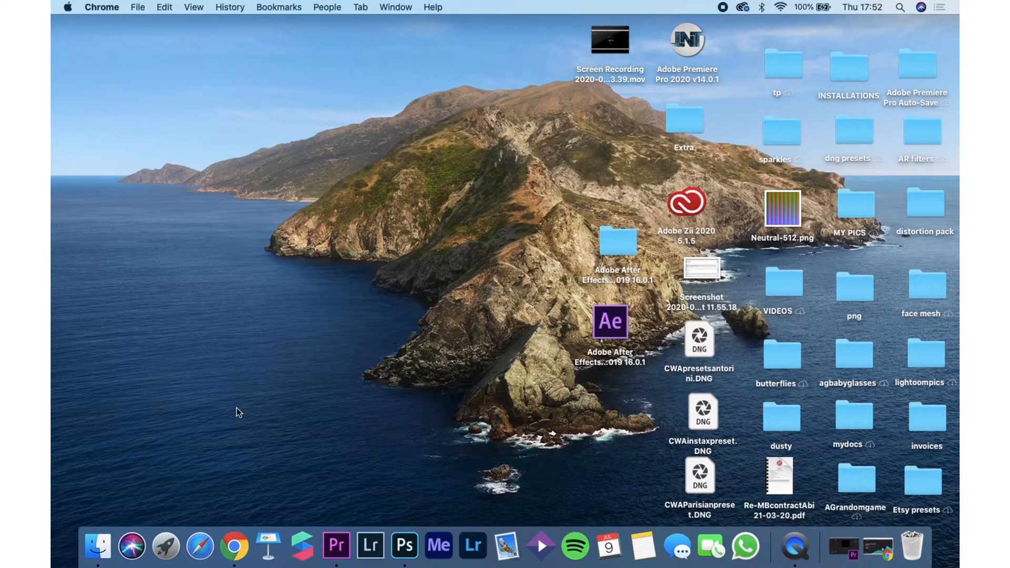
left_click(299, 550)
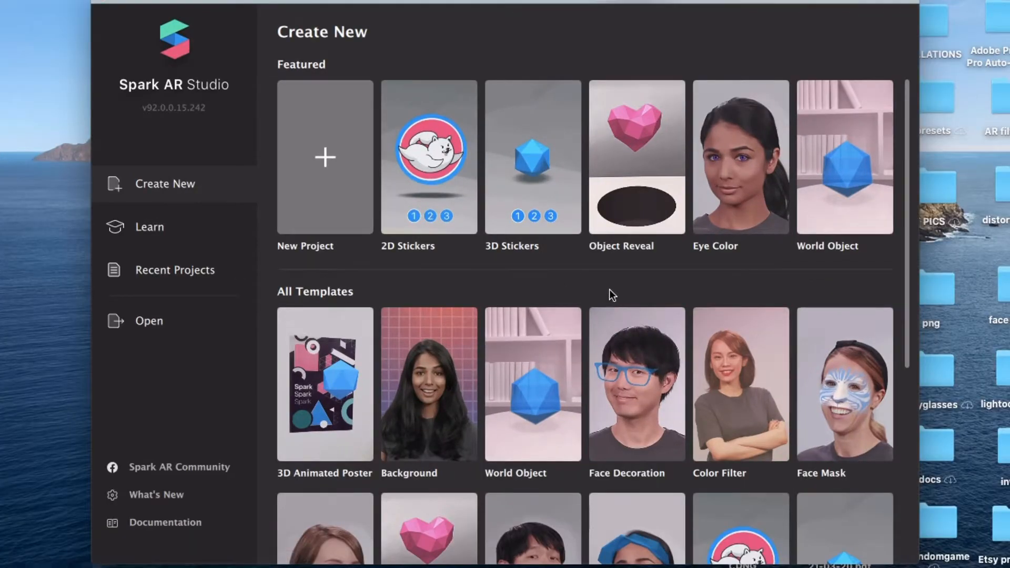
Step: Look through the featured and full list of project templates and the Learn section's tutorials
scroll(669, 321, "down", 5)
scroll(668, 317, "up", 2)
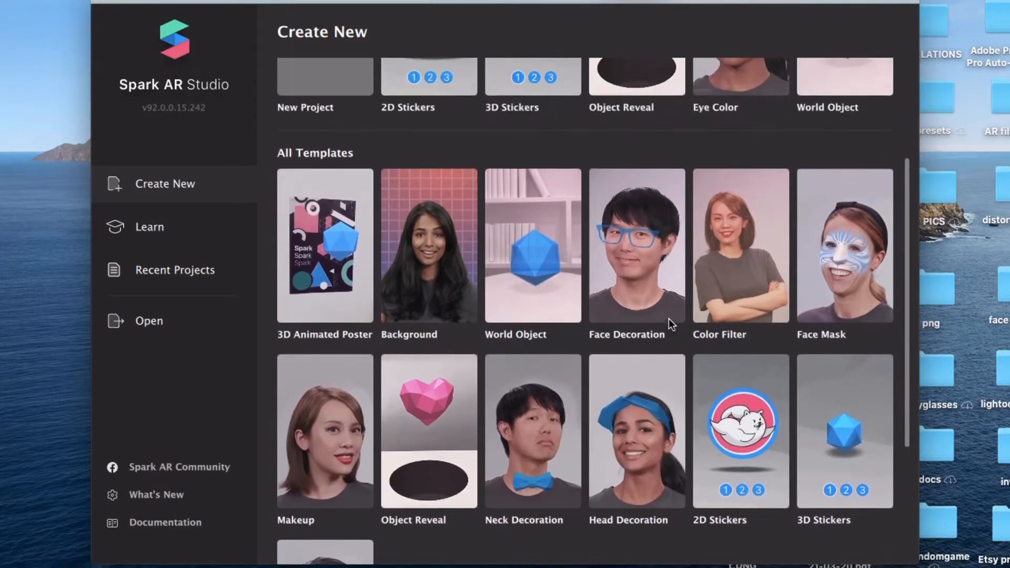
scroll(668, 317, "down", 4)
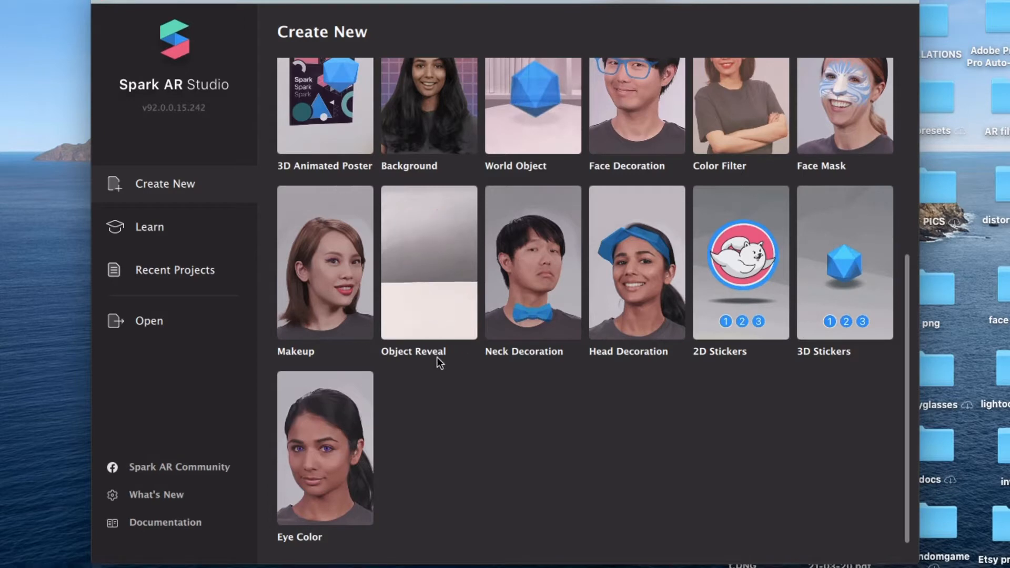
scroll(497, 437, "up", 5)
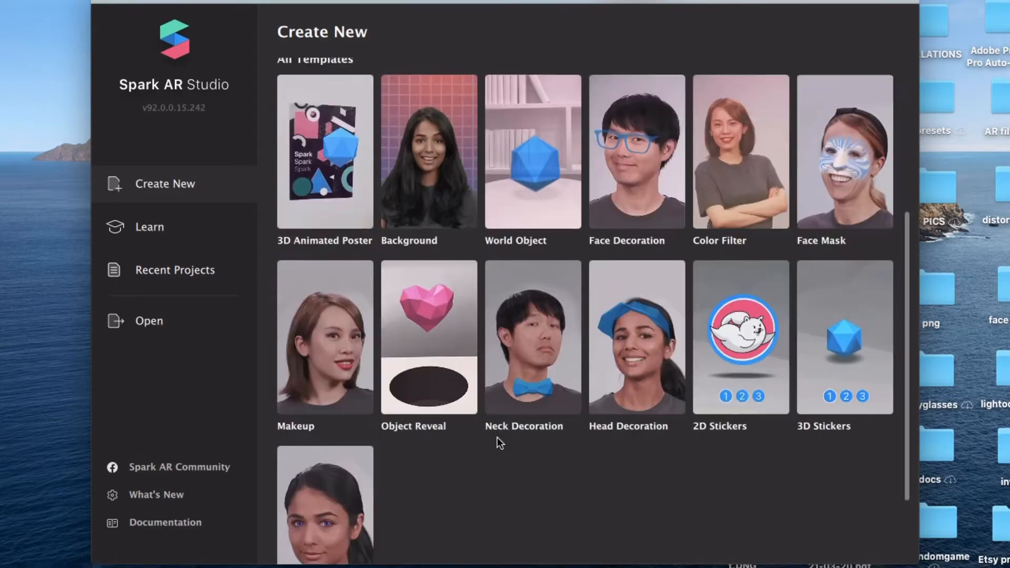
scroll(497, 437, "down", 5)
scroll(497, 437, "up", 8)
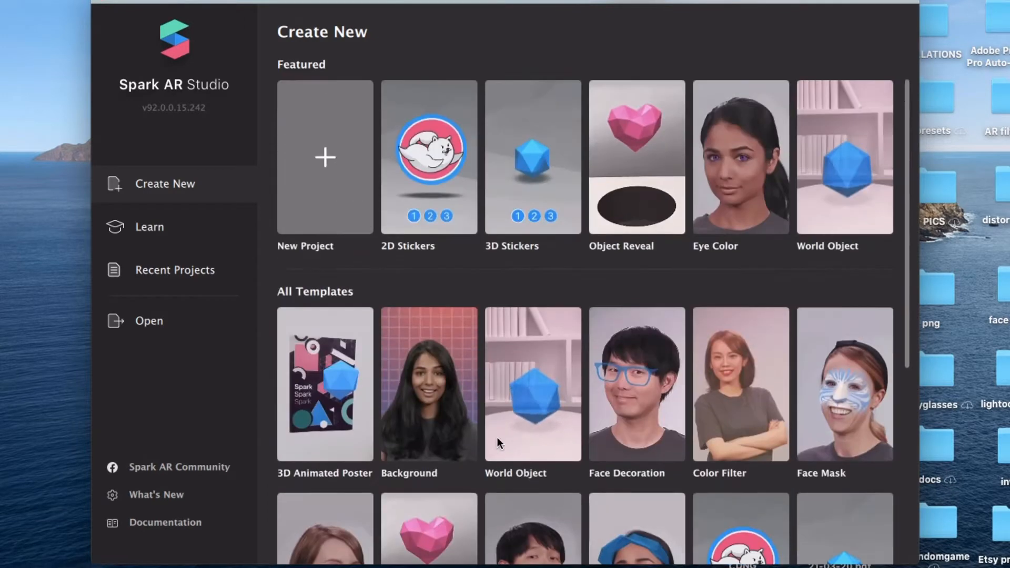
left_click(158, 238)
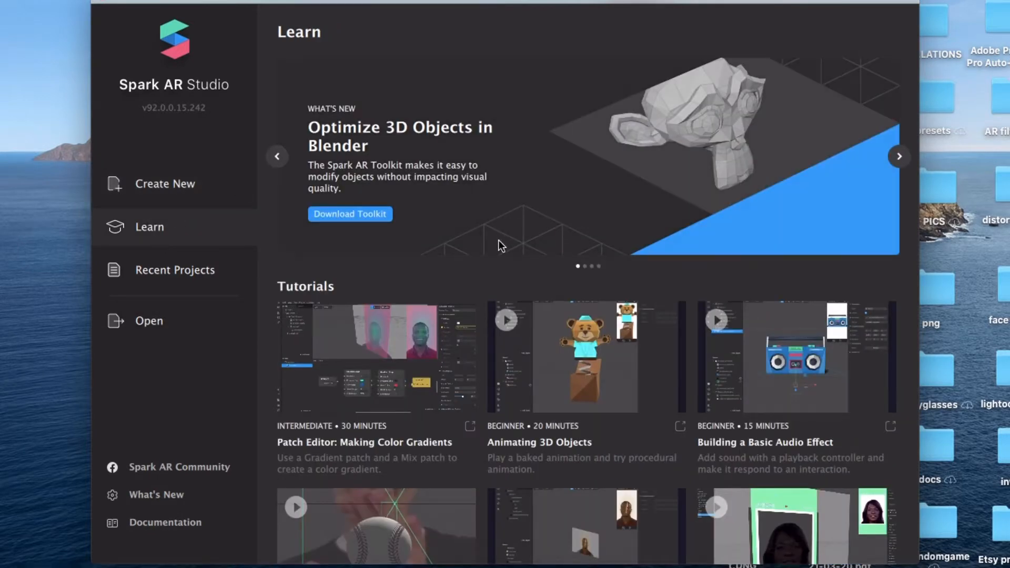
scroll(498, 239, "down", 5)
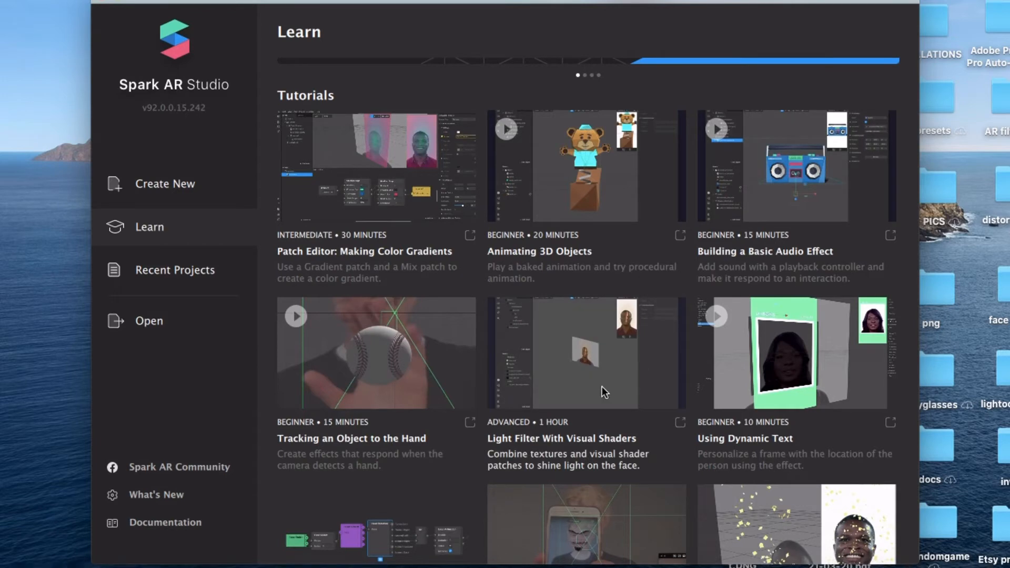
Step: Create a new project of the Blank Project type
left_click(143, 193)
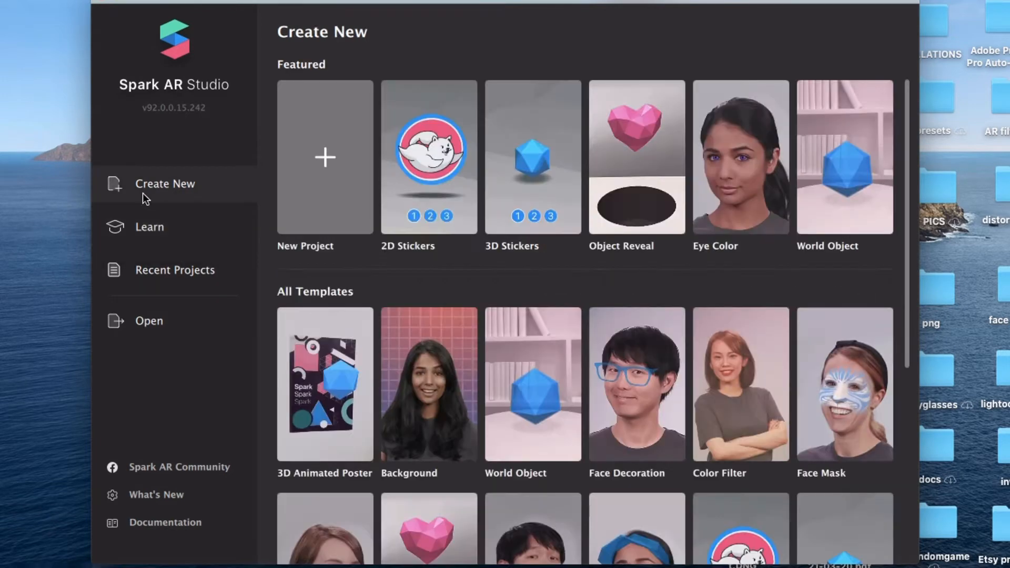
left_click(320, 177)
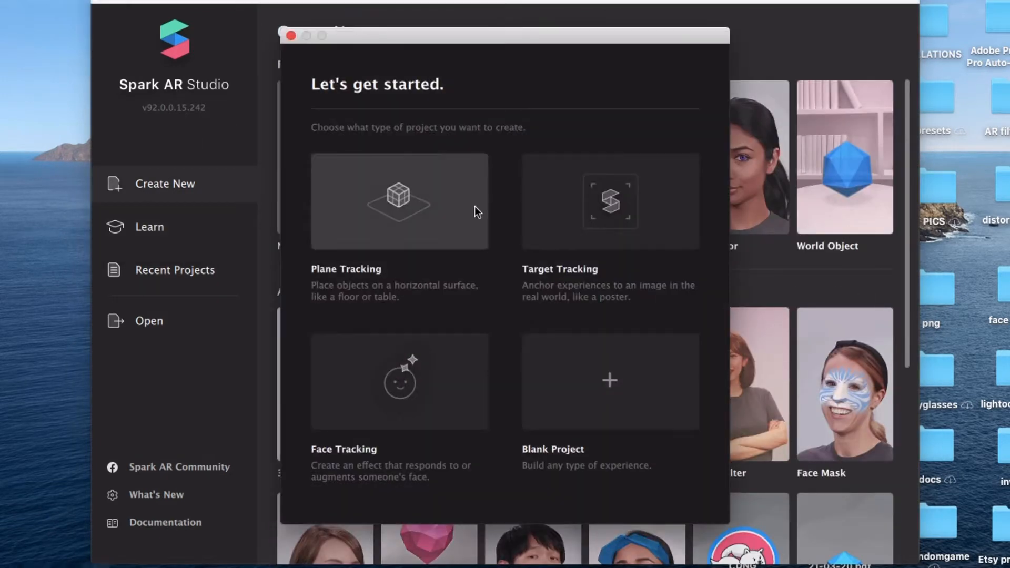
left_click(606, 391)
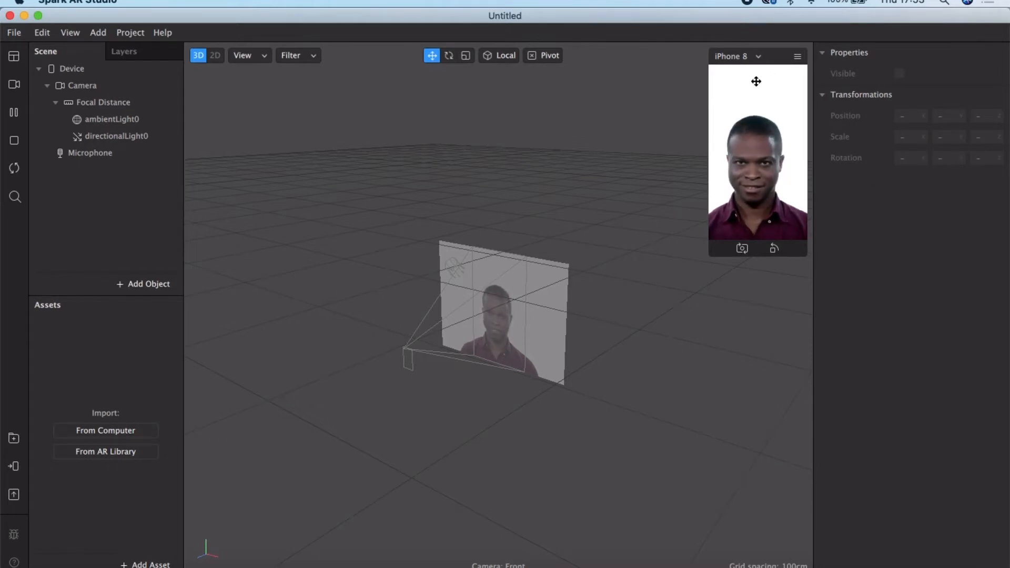
Step: Enlarge the iPhone 8 preview, try sample face videos in it, and set its source to the FaceTime HD Camera
left_click_drag(708, 263, 574, 415)
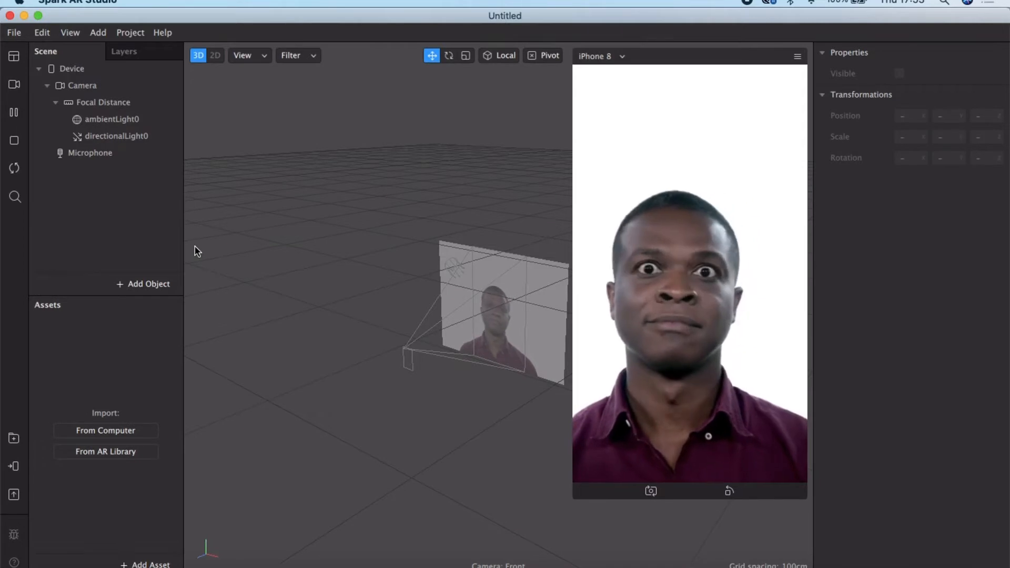
left_click(14, 84)
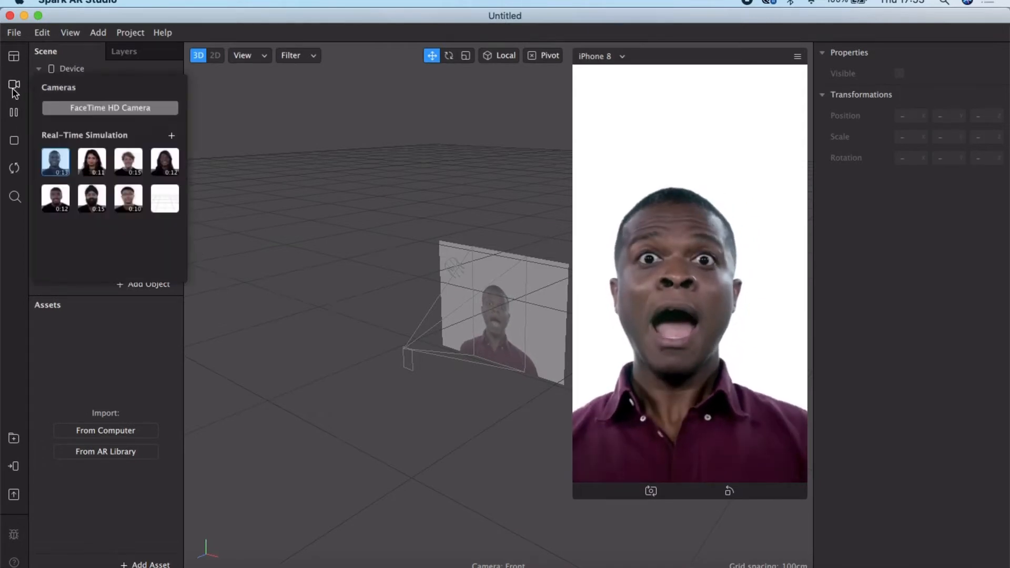
left_click(167, 160)
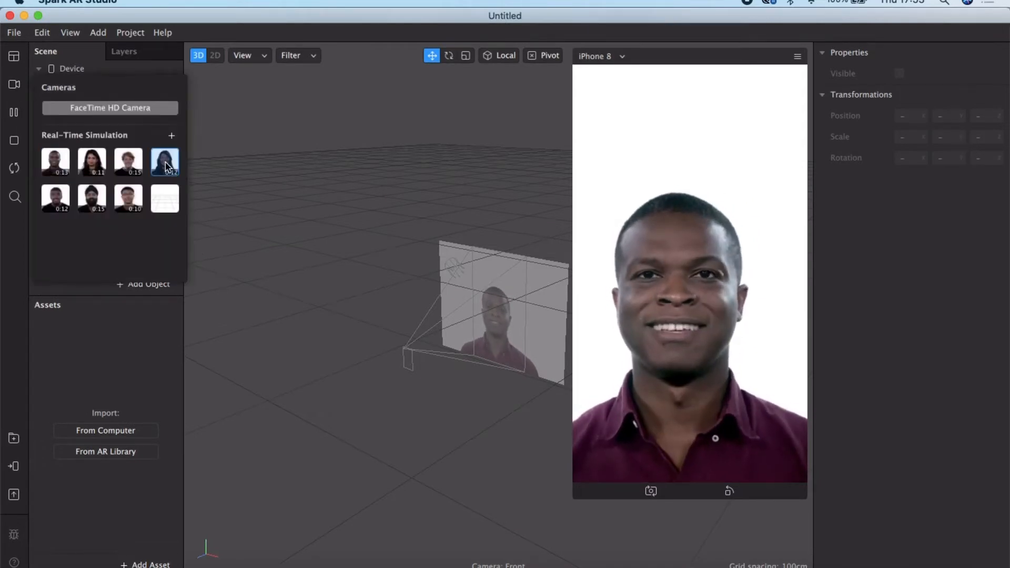
left_click(132, 170)
left_click(125, 205)
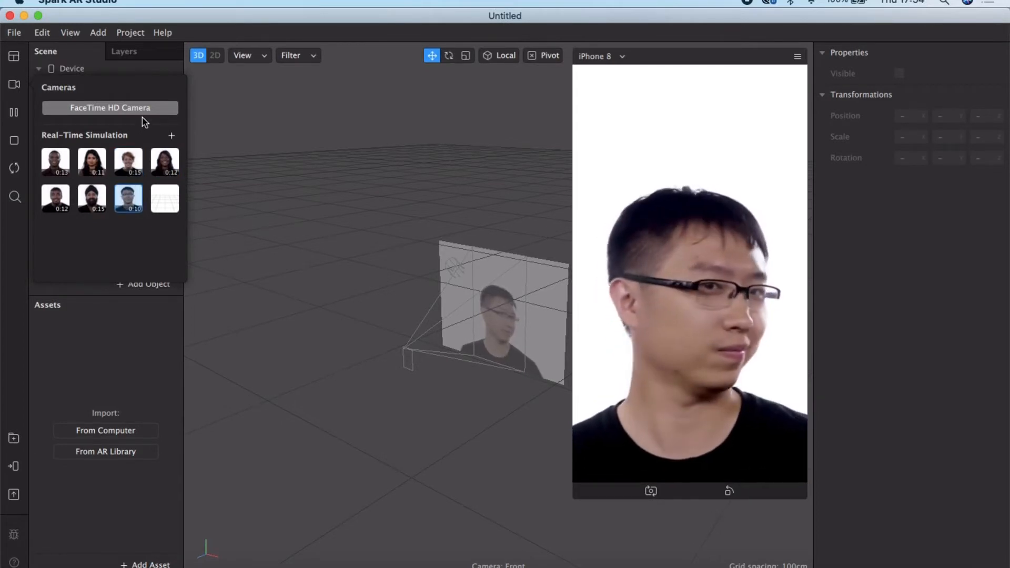
left_click(95, 109)
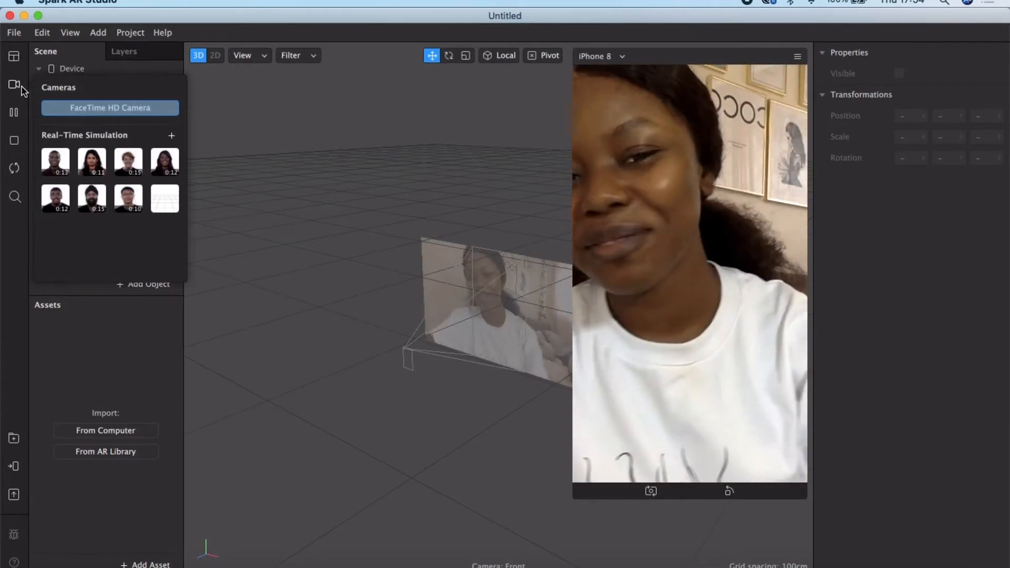
left_click(4, 250)
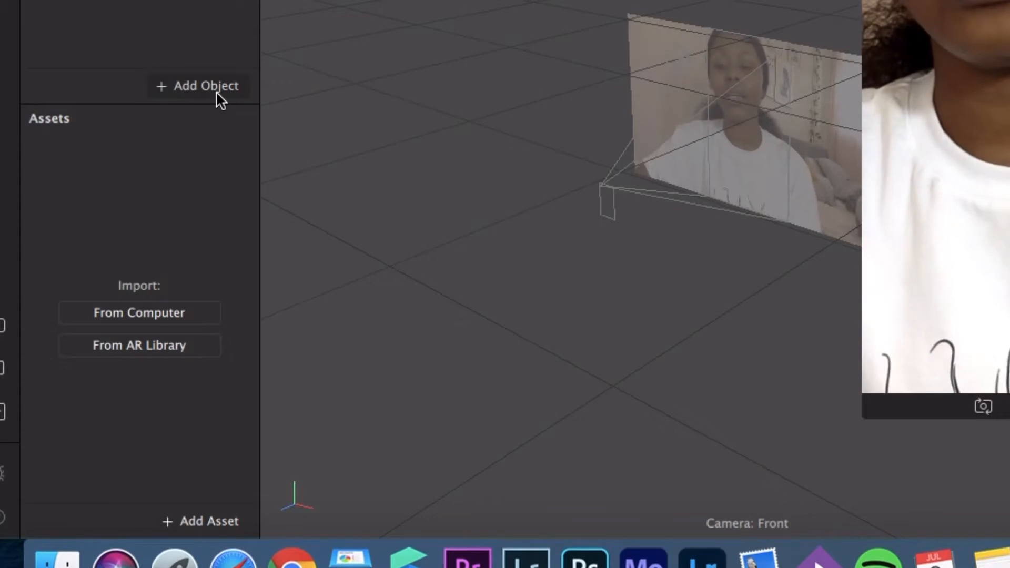
Step: Insert a Face Tracker object into the scene
left_click(155, 288)
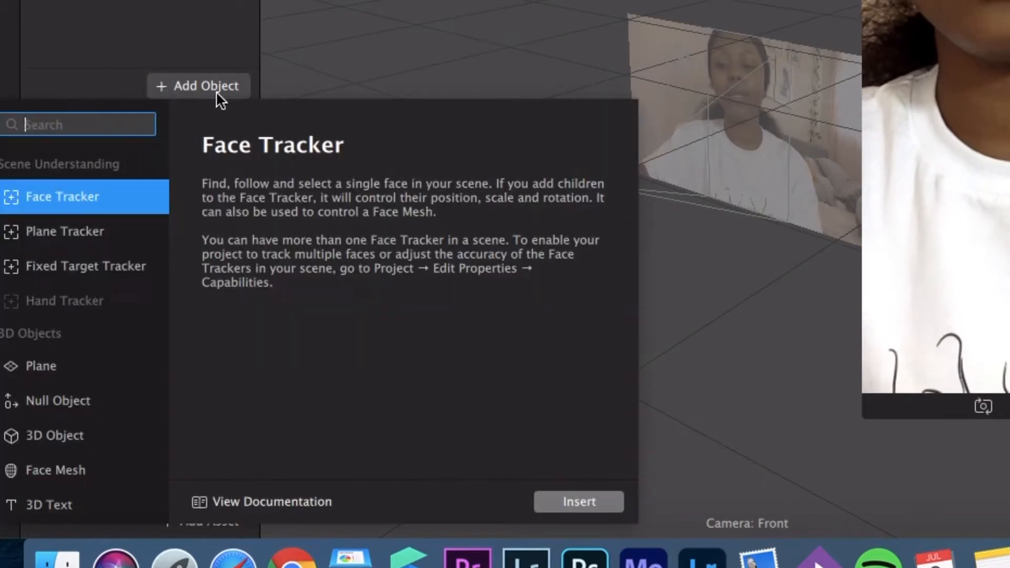
left_click(115, 201)
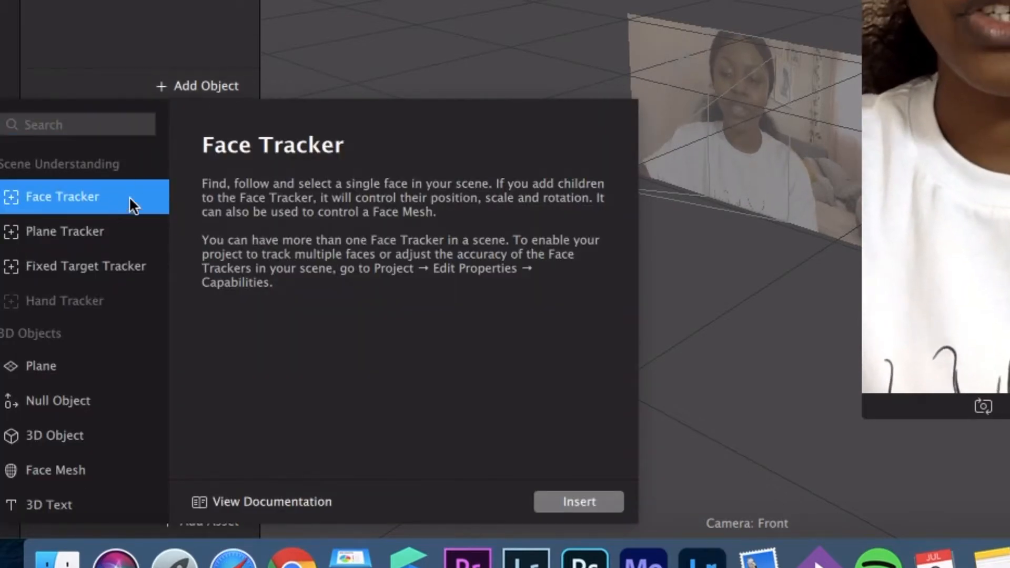
left_click(567, 507)
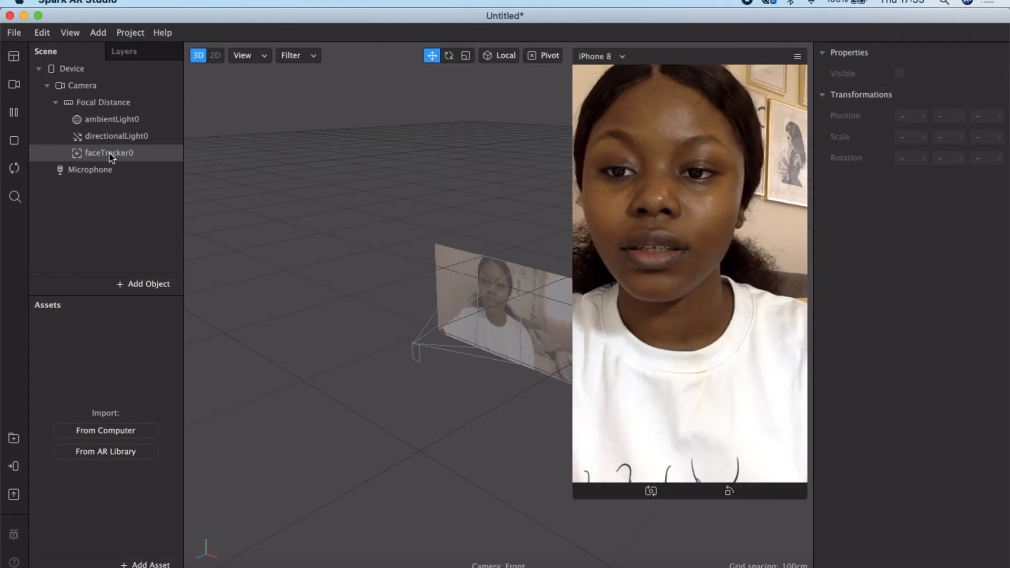
Step: Add a Face Mesh as a child of the face tracker and name it retouch
left_click(108, 153)
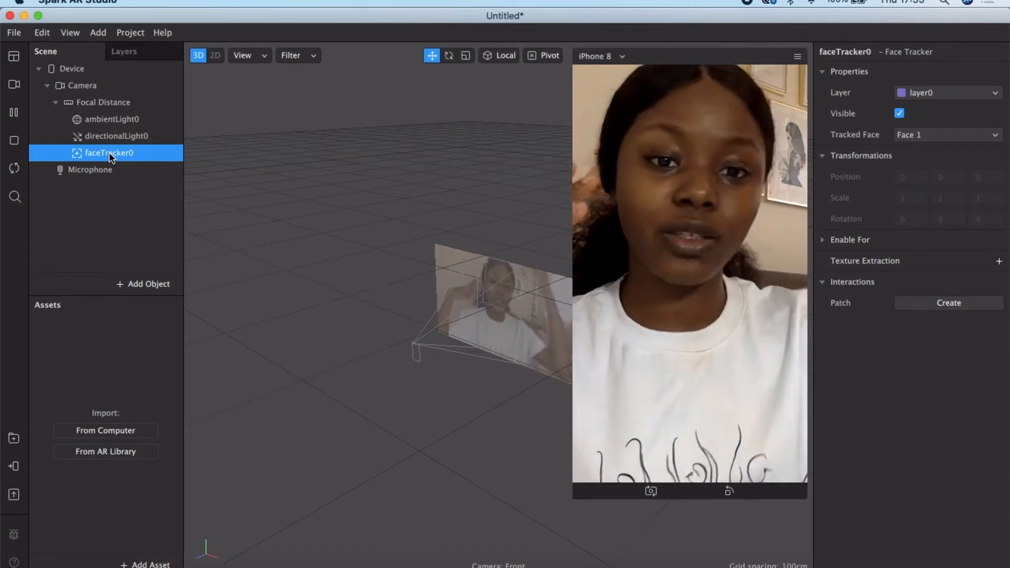
right_click(109, 152)
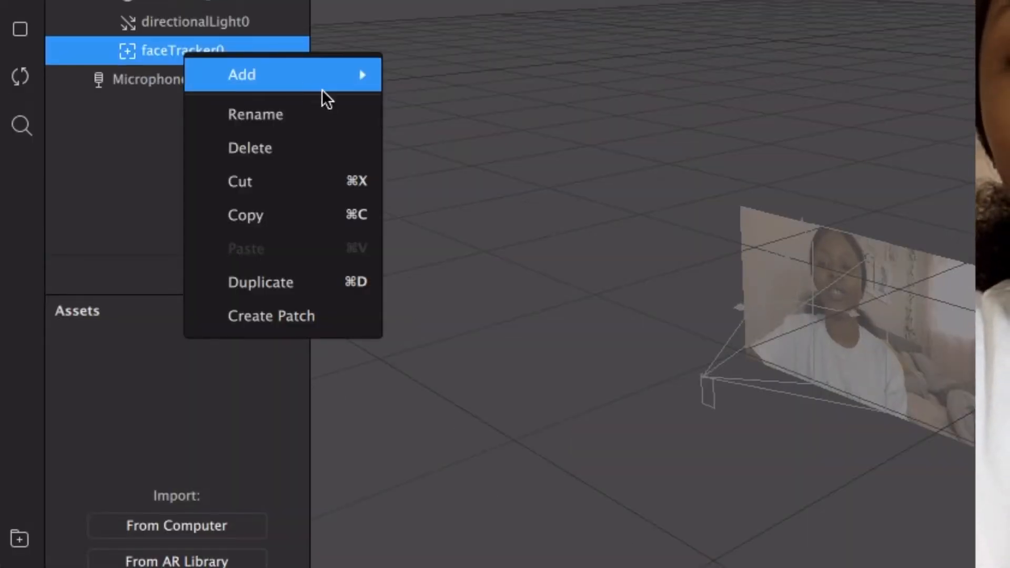
mouse_move(361, 75)
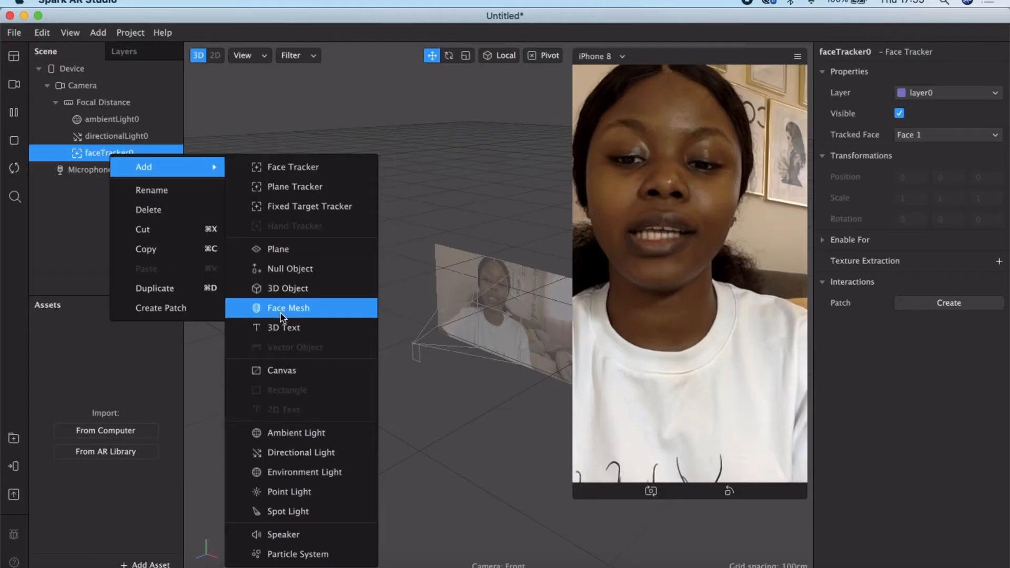
left_click(489, 316)
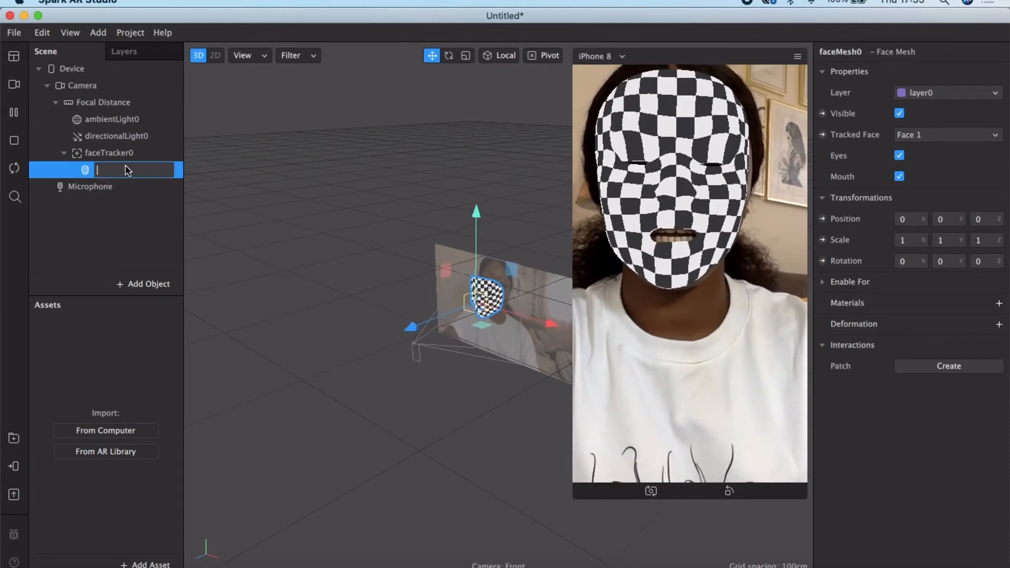
type("retouch")
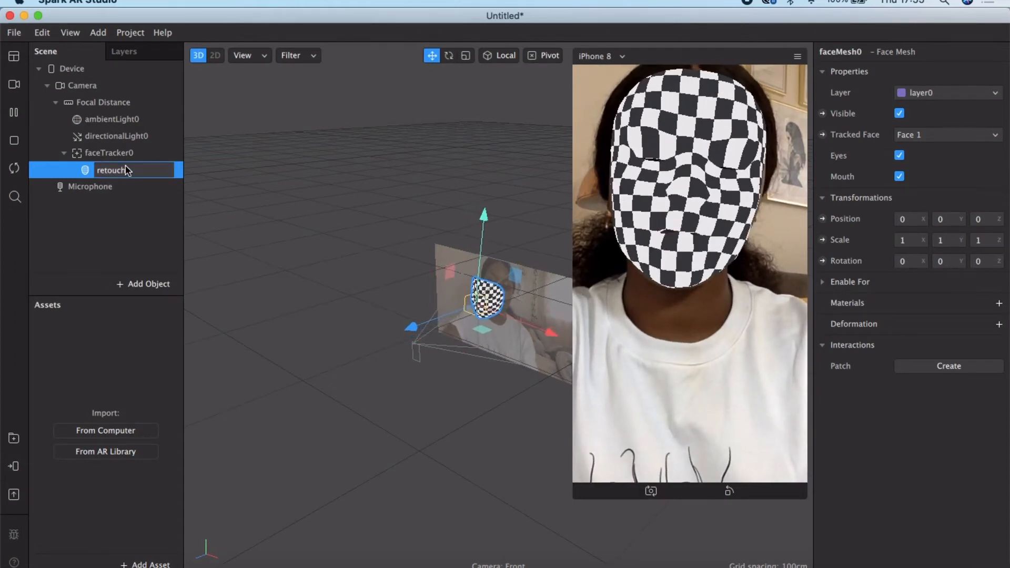
key("Return")
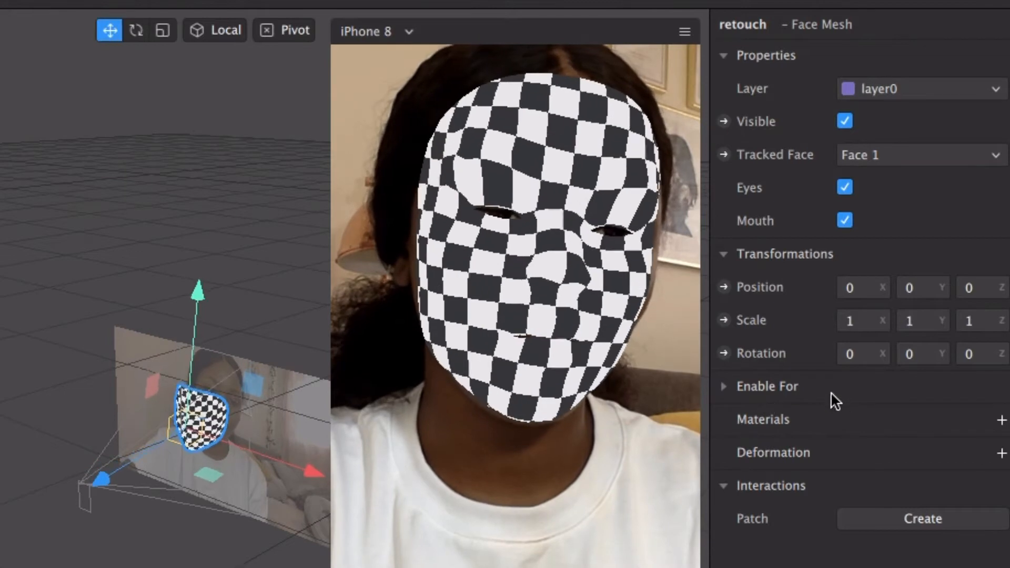
Step: Assign a new material to the retouch face mesh and rename that material retouch
left_click(1001, 421)
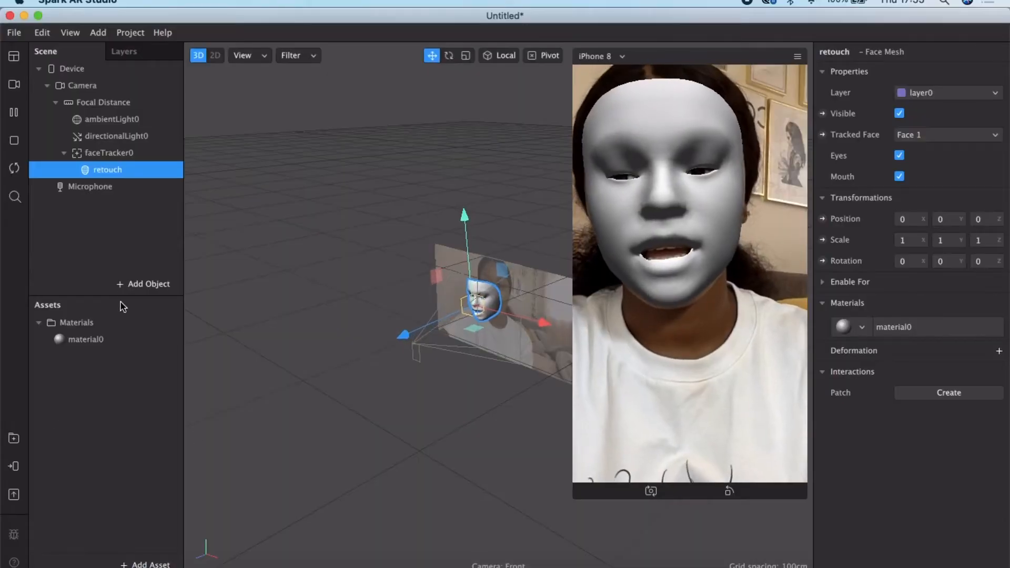
double_click(87, 339)
key("BackSpace")
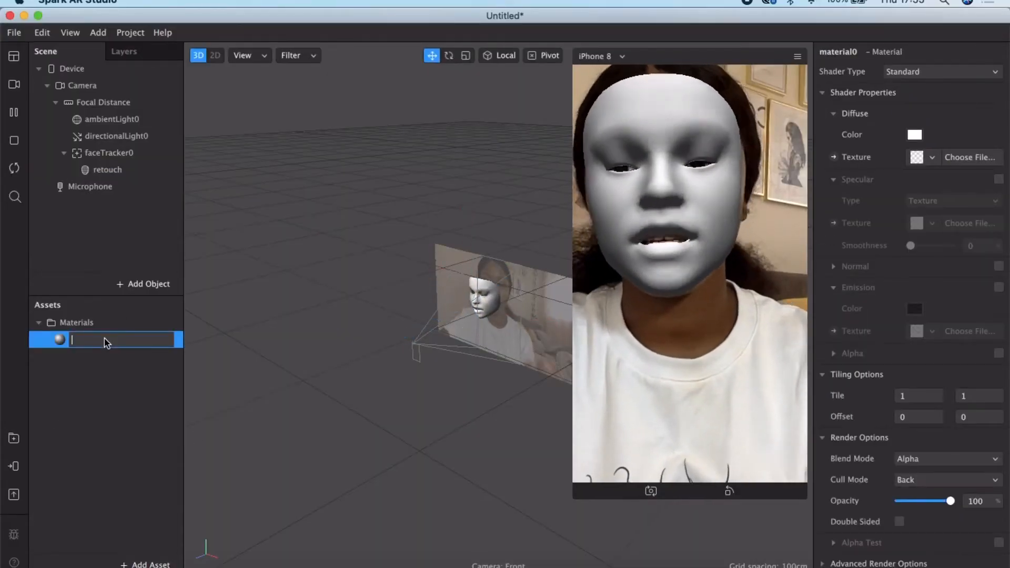
type("retouch")
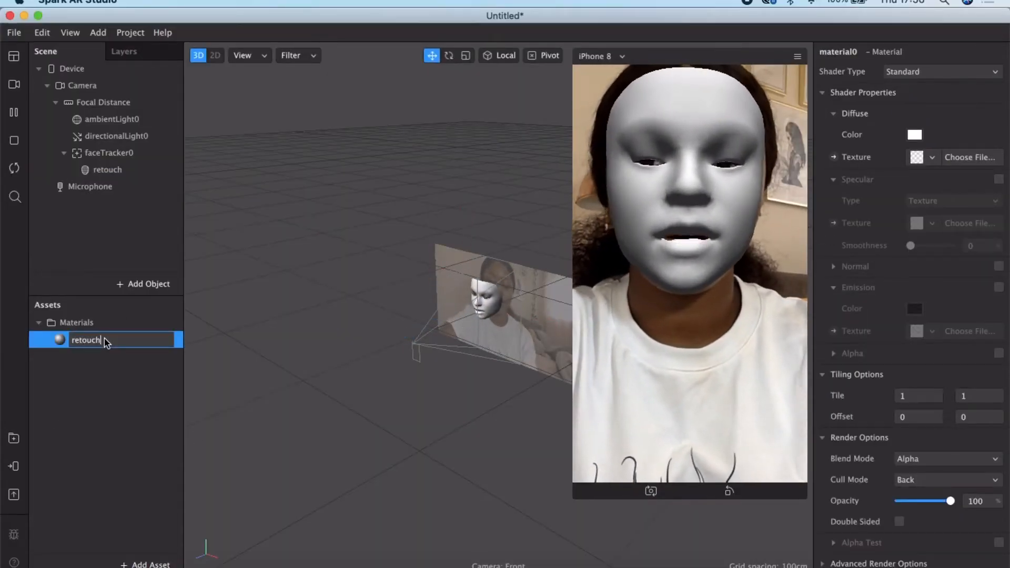
key("Return")
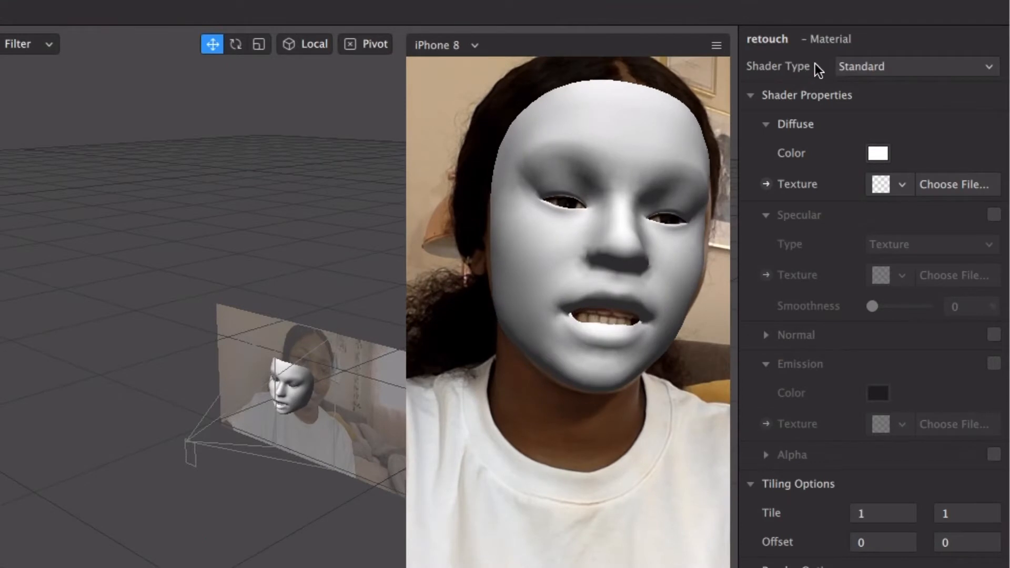
Step: Change the retouch material's shader type to Retouching and adjust its Skin Smoothing strength
left_click(862, 66)
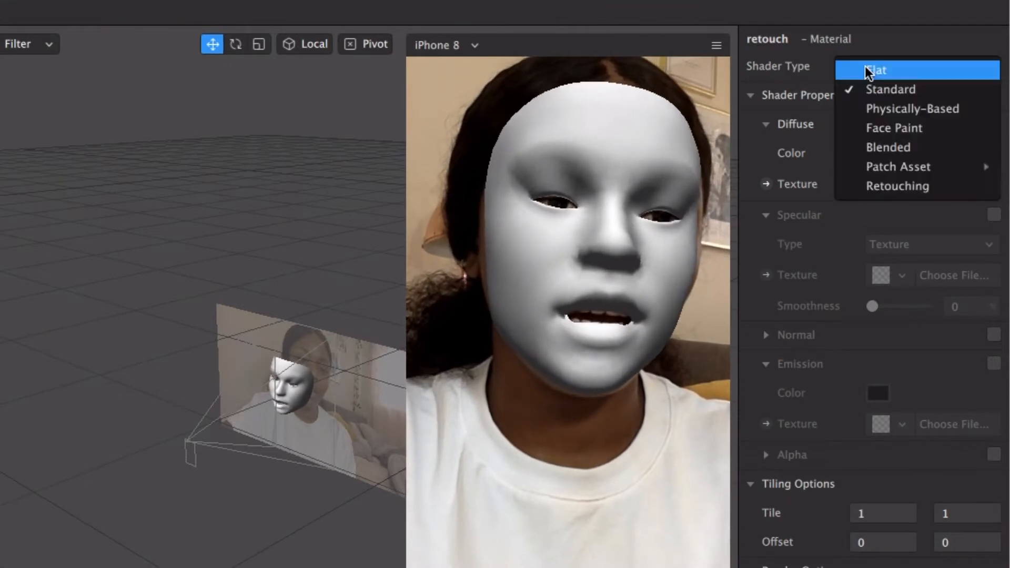
left_click(926, 184)
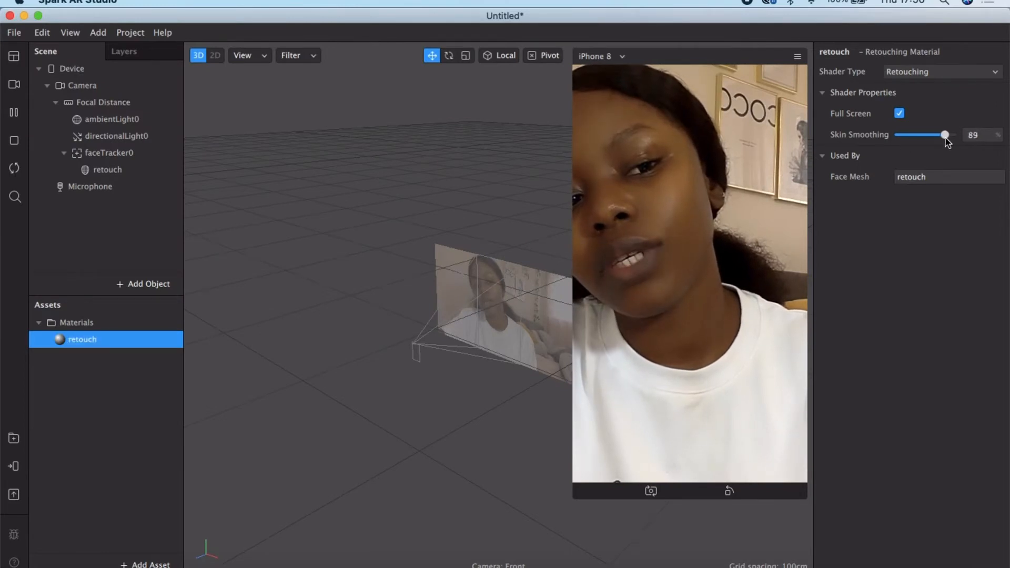
left_click_drag(939, 142, 951, 137)
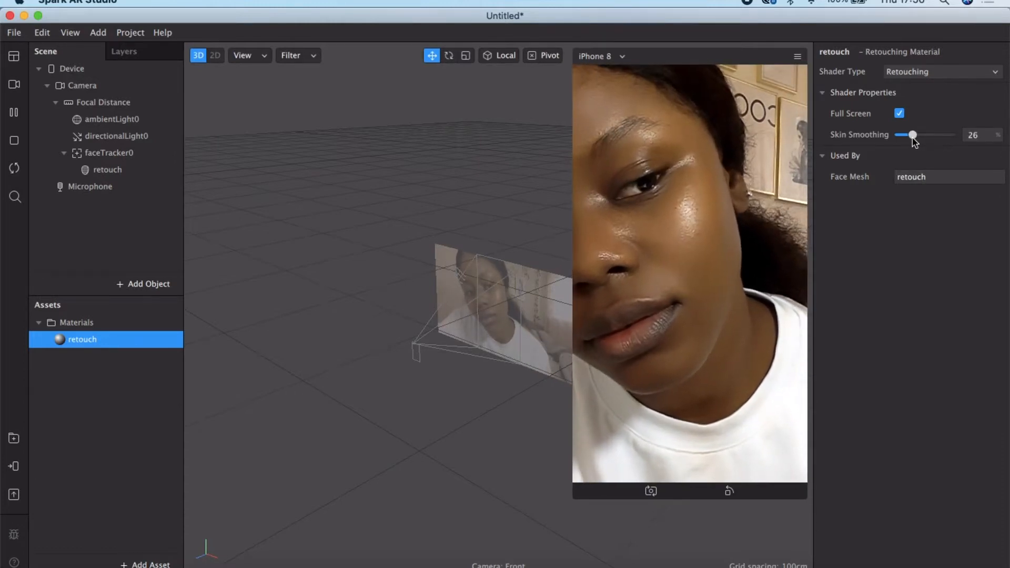
Step: Set the retouch material's Skin Smoothing to 21%
left_click_drag(914, 141, 912, 141)
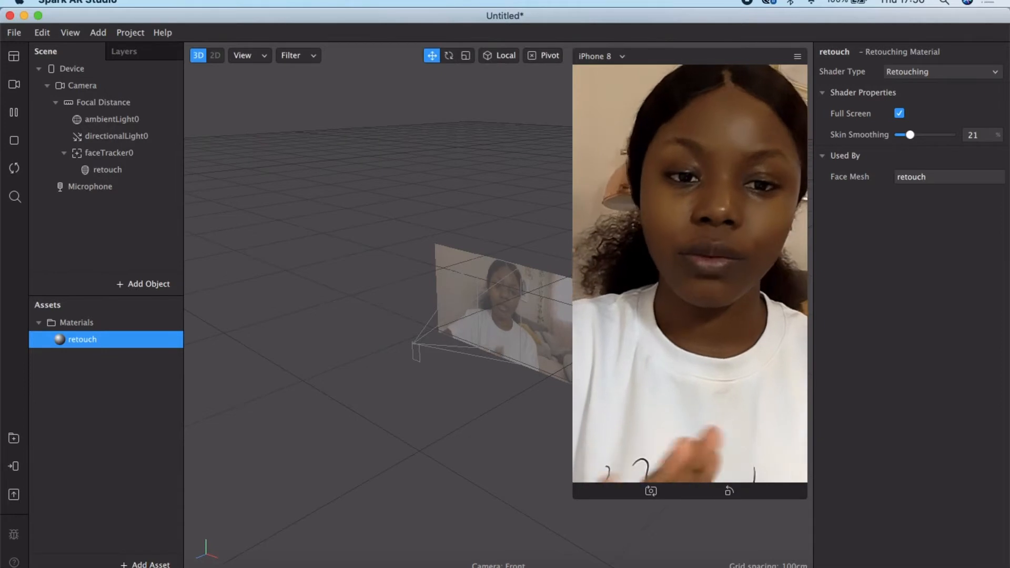
Step: Add a second Face Mesh as a child of faceTracker0 and name it freckles
left_click(103, 158)
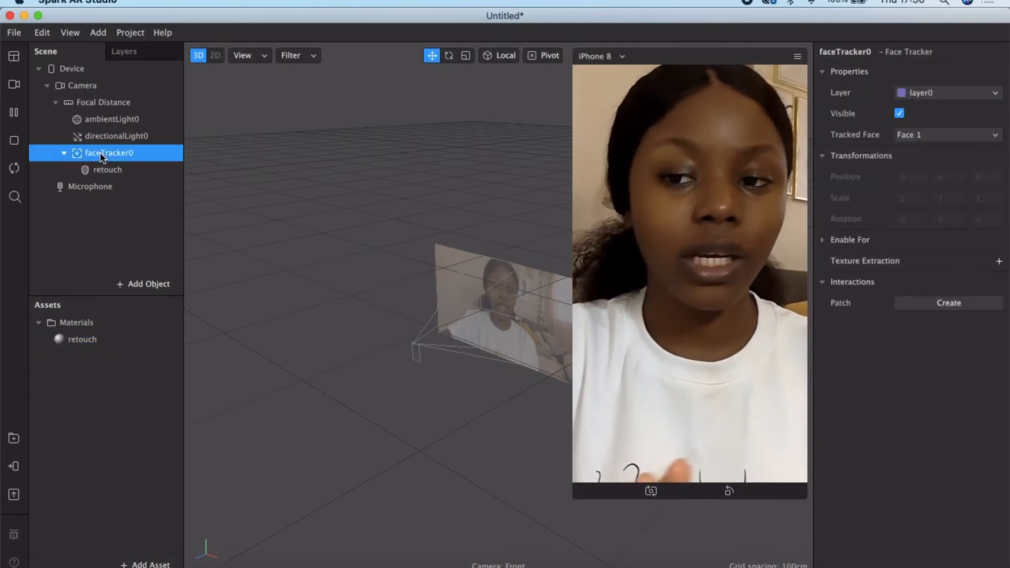
right_click(102, 156)
mouse_move(169, 168)
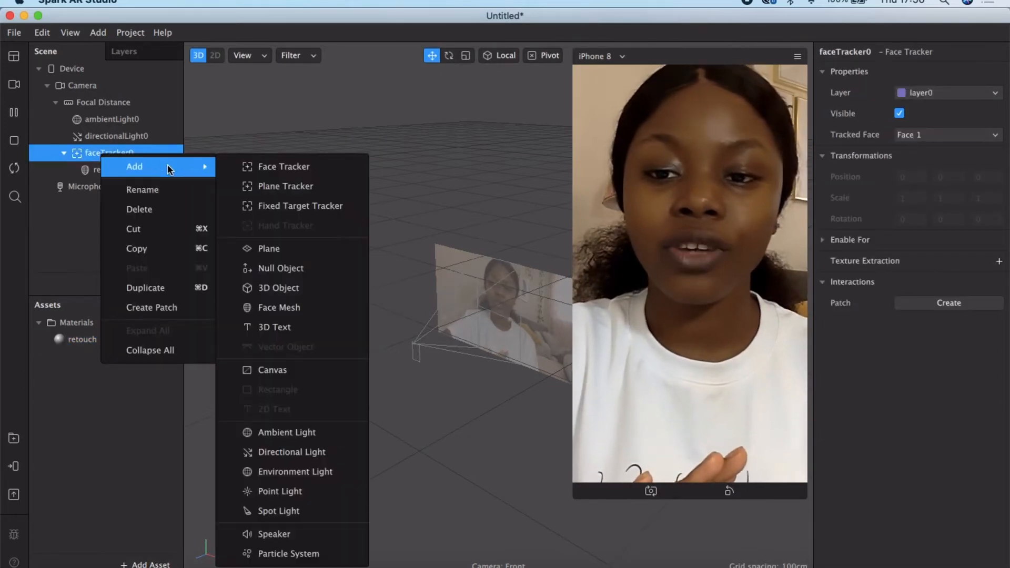
left_click(277, 308)
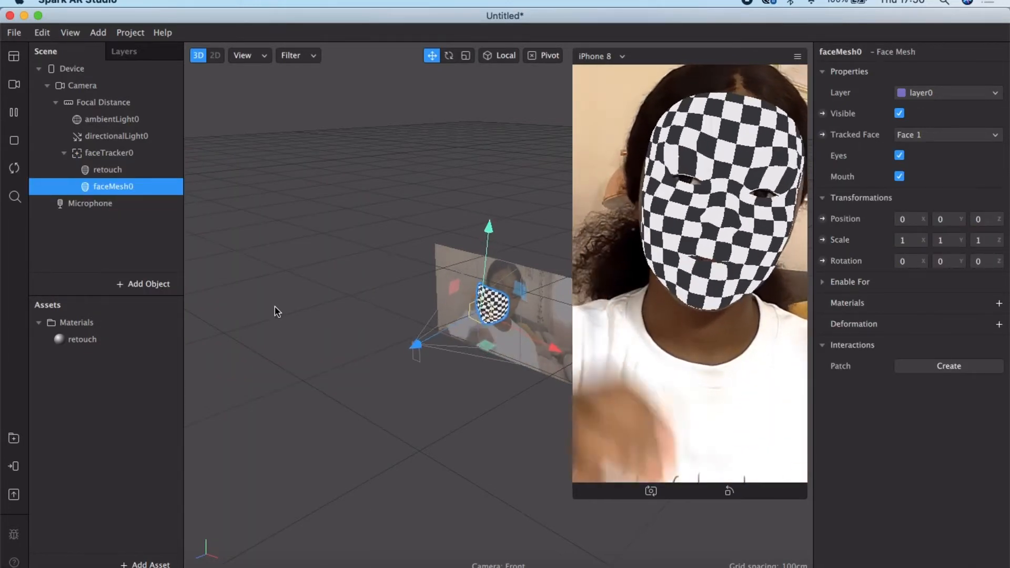
right_click(122, 189)
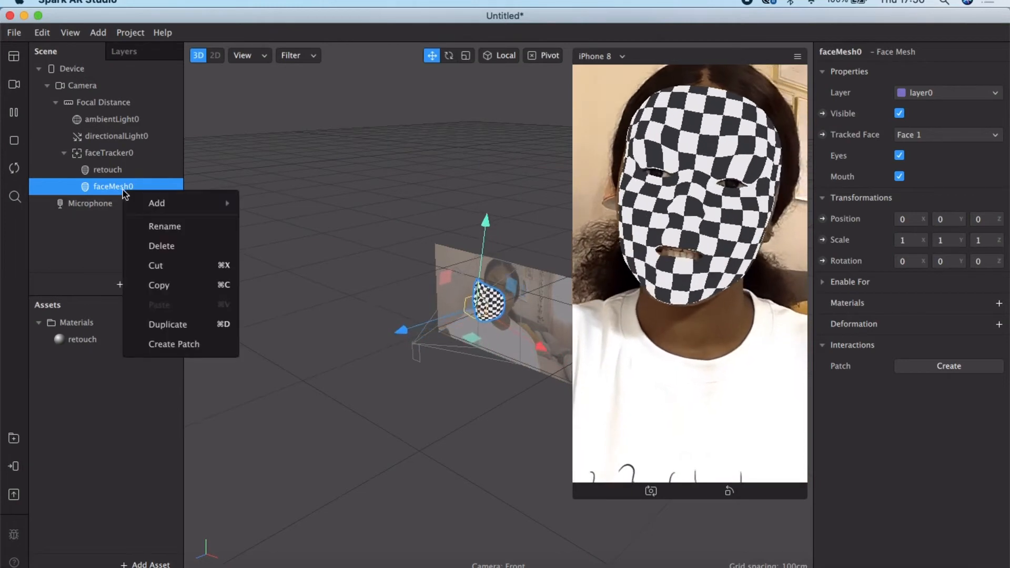
left_click(173, 233)
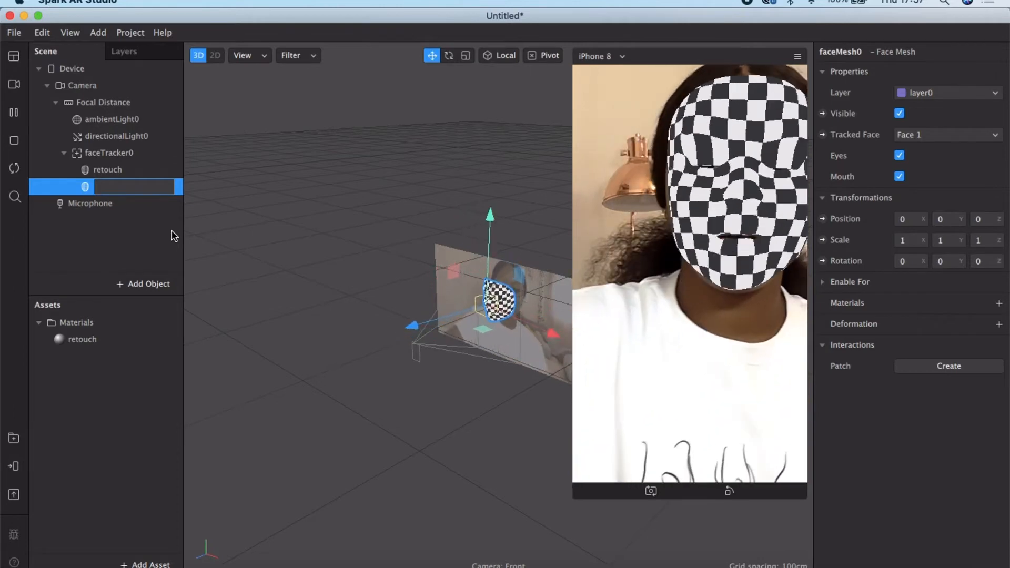
type("s")
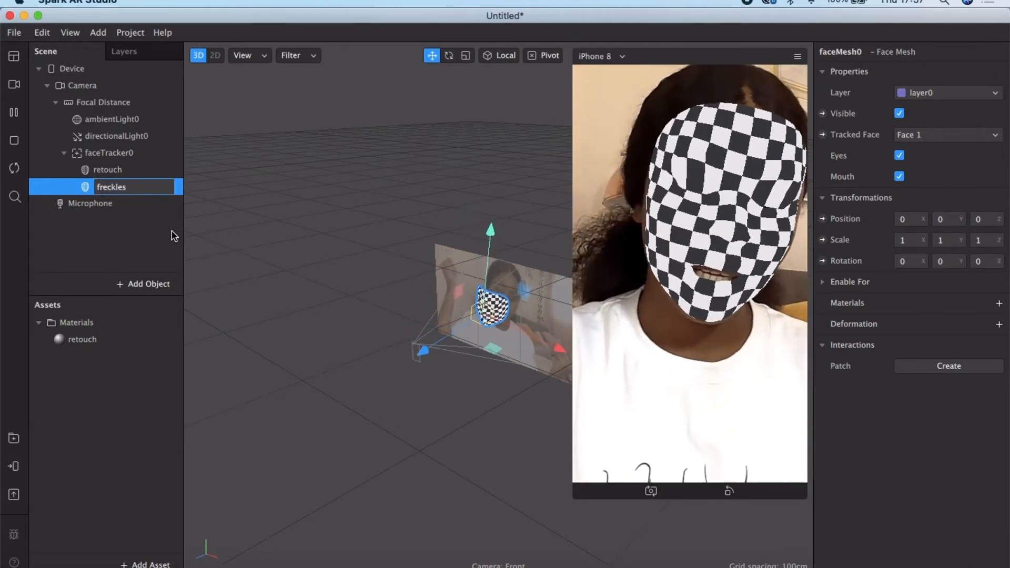
key("Return")
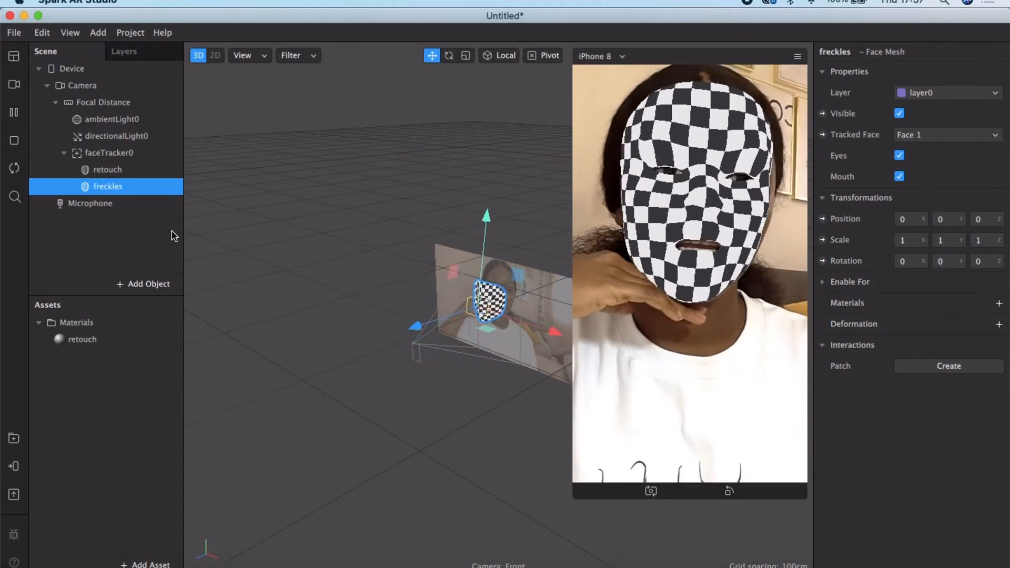
Step: Assign a new material to the freckles face mesh and rename that material freckles
left_click(998, 305)
left_click(957, 345)
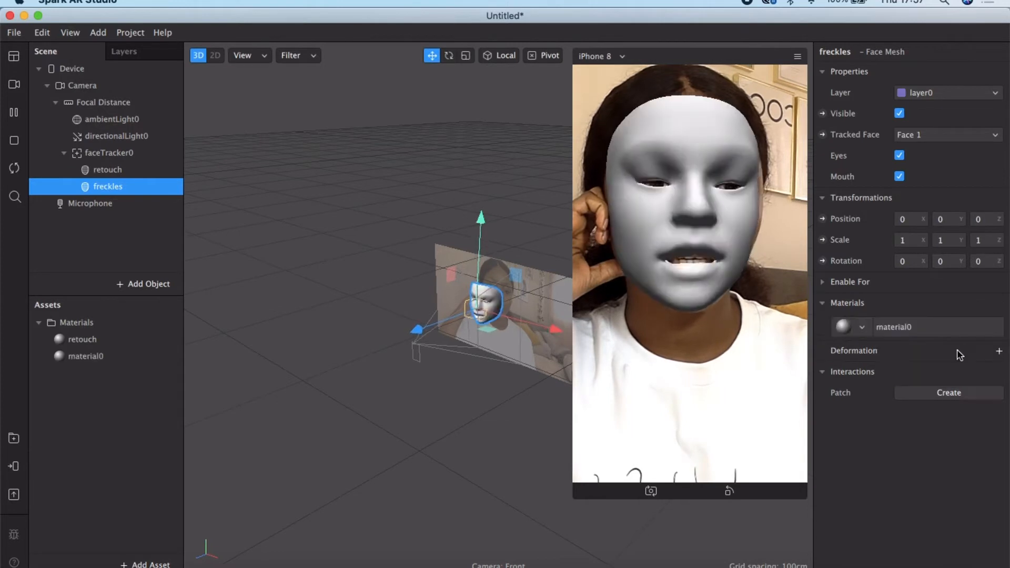
double_click(101, 356)
key("BackSpace")
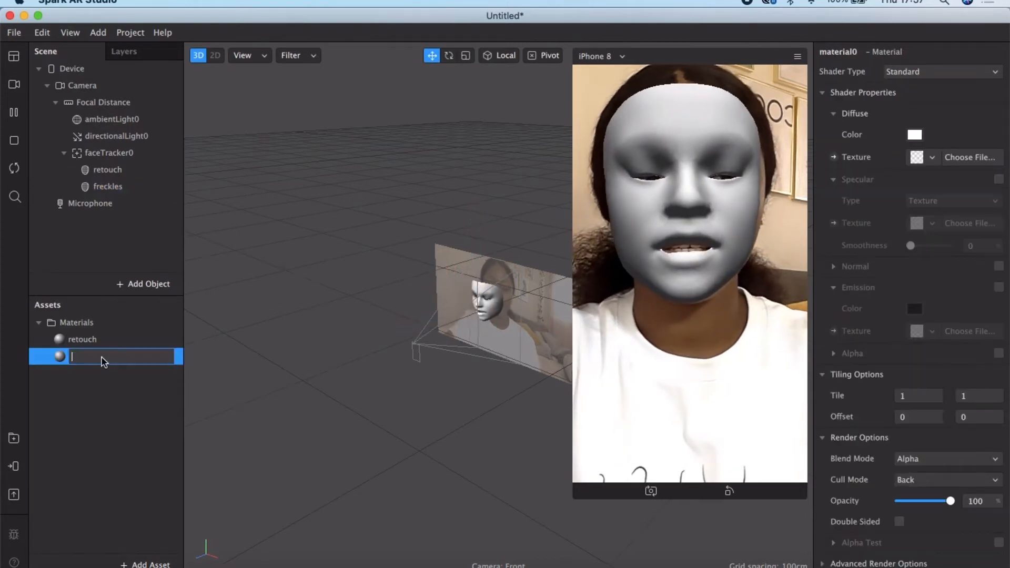
type("freckles")
key("Return")
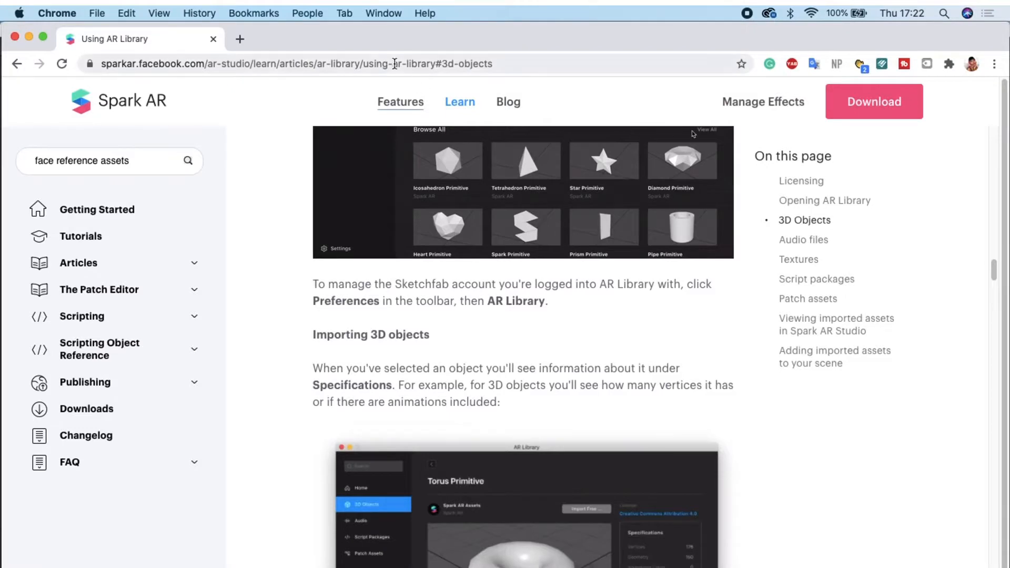
Step: Switch to Chrome and search Google for "spark ar face reference assets"
left_click(394, 63)
key("BackSpace")
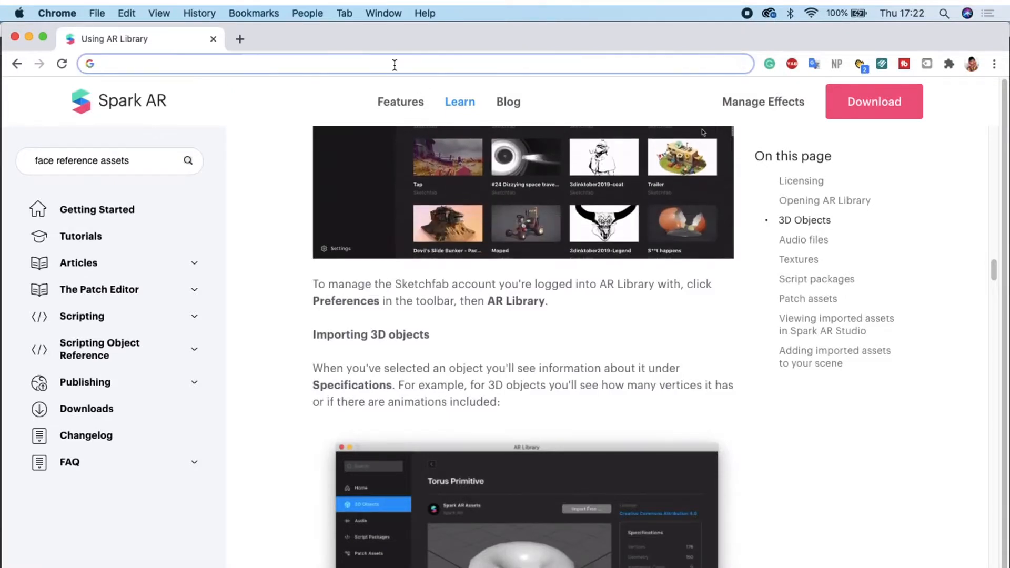
type("spark ar ")
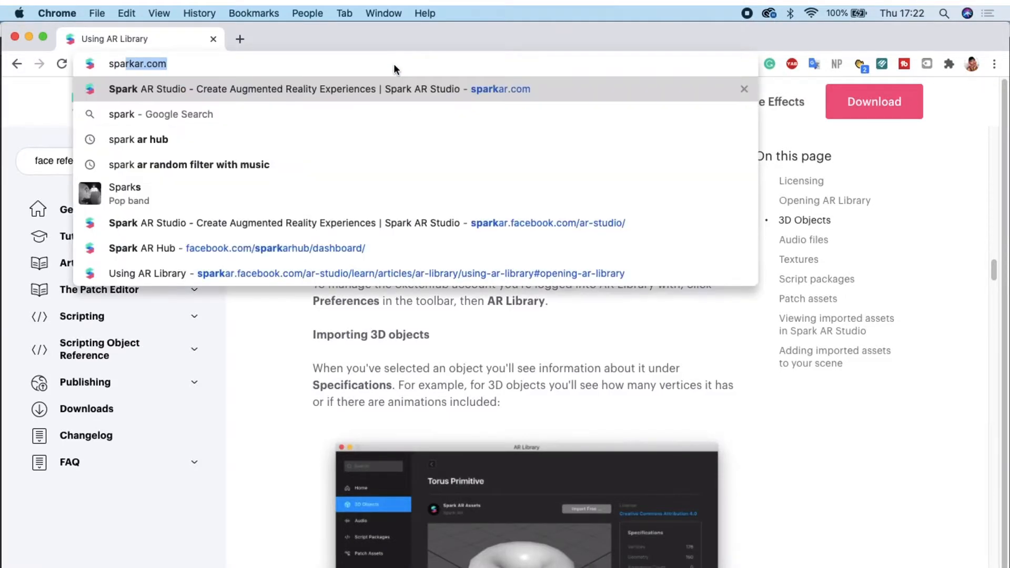
type("face refer")
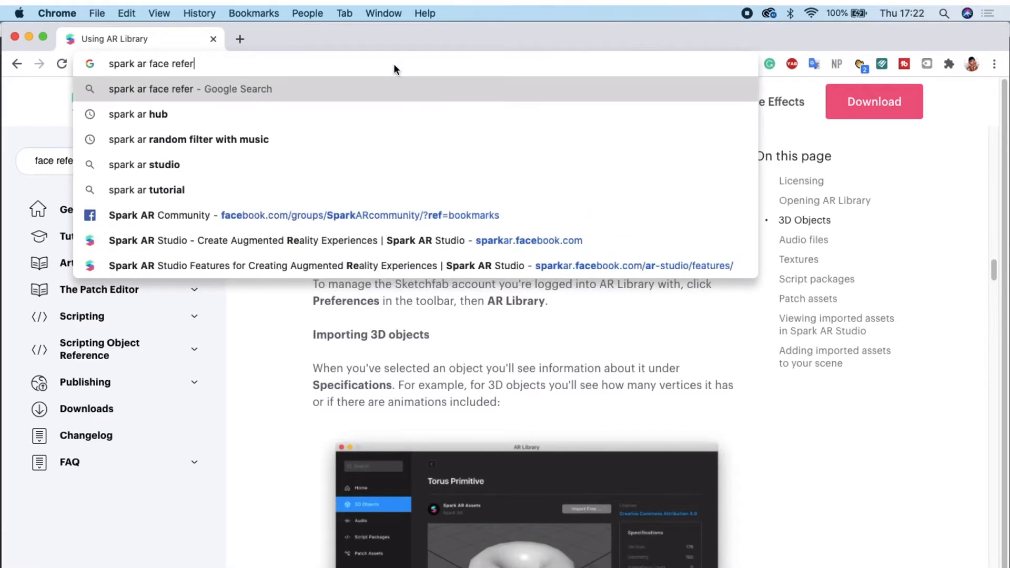
type("ence assets")
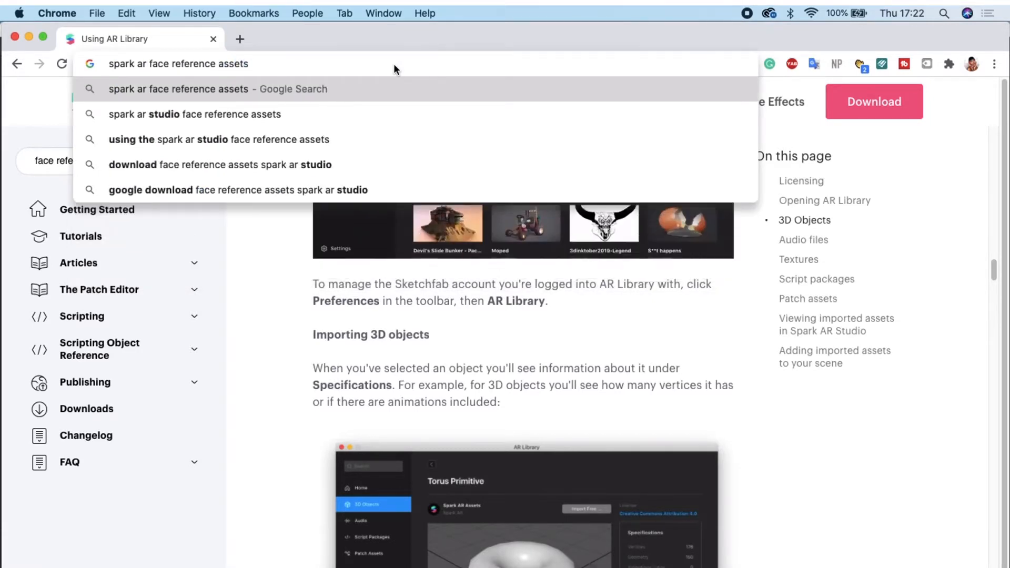
key("Return")
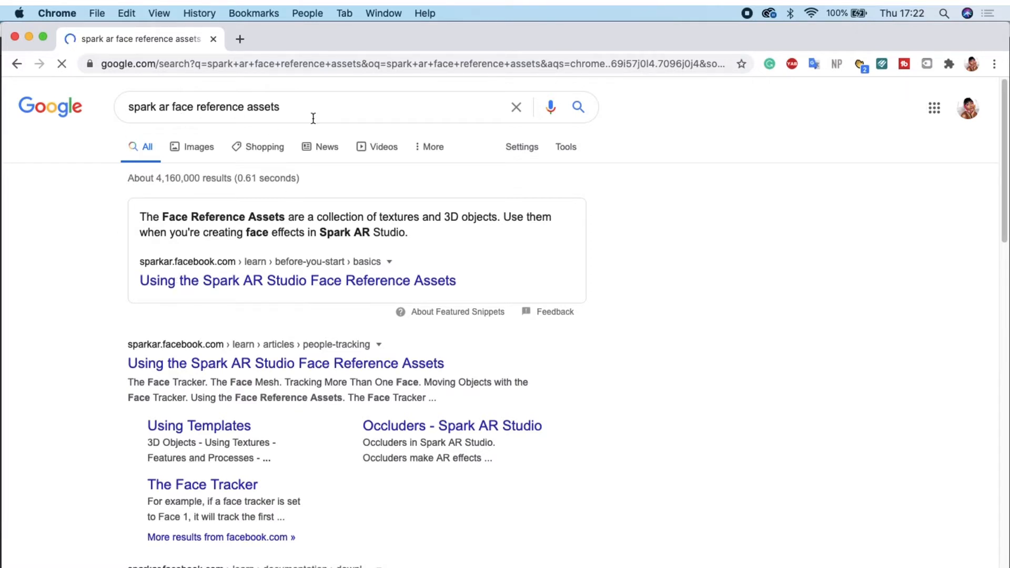
Step: Open the Using the Spark AR Studio Face Reference Assets article, download the assets, and review the files they include
left_click(198, 281)
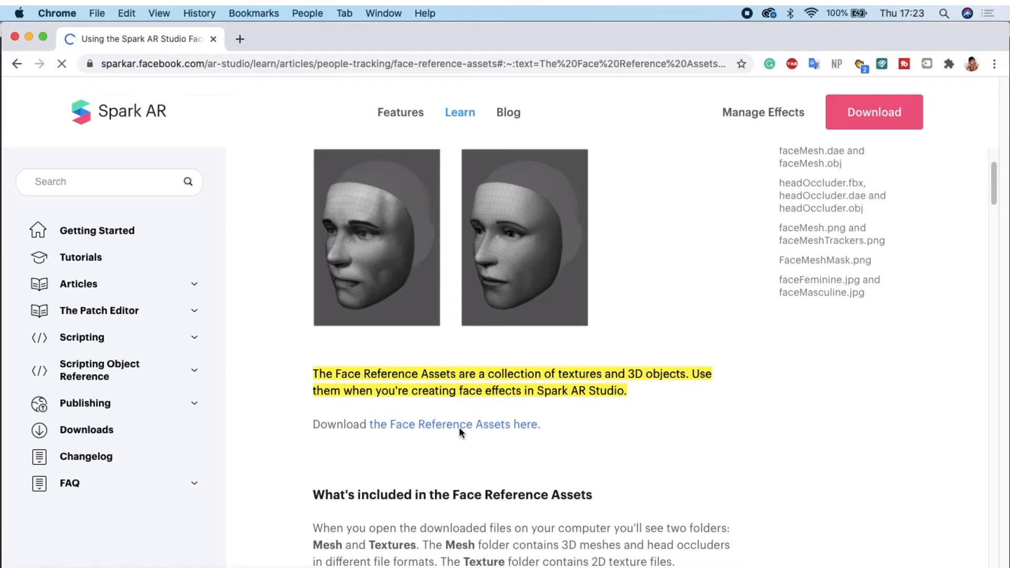
left_click(418, 425)
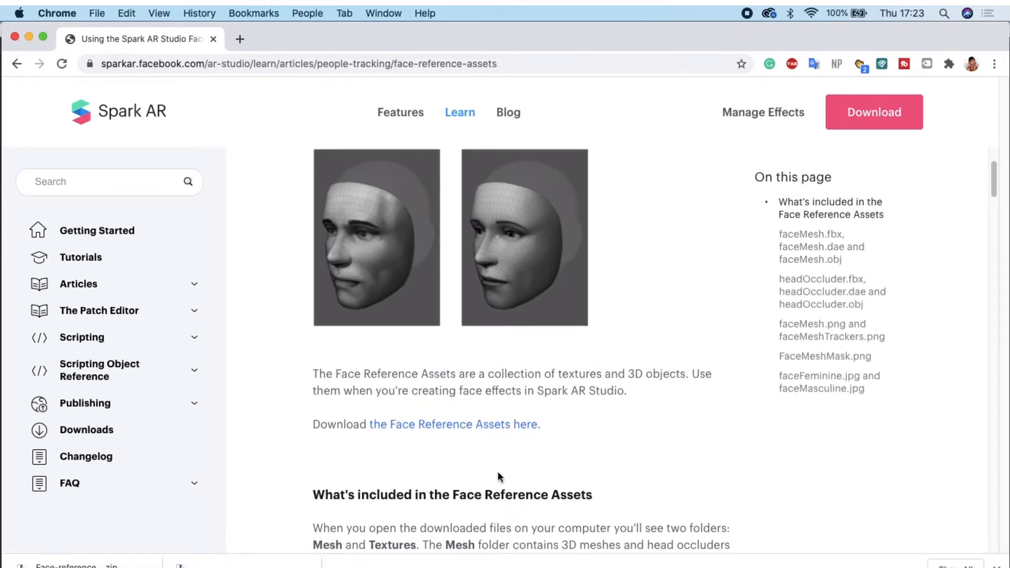
scroll(500, 477, "down", 8)
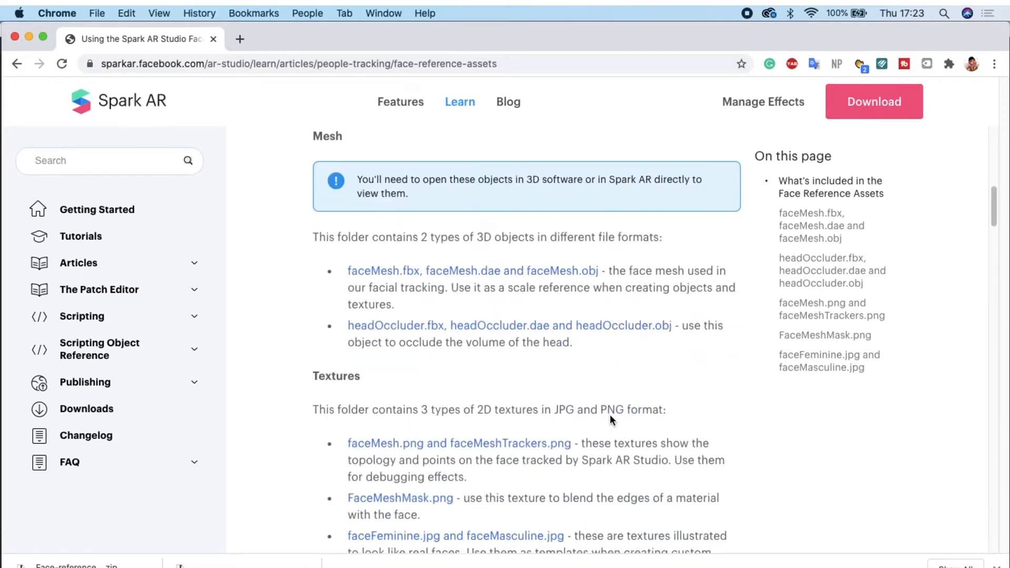
scroll(610, 419, "down", 4)
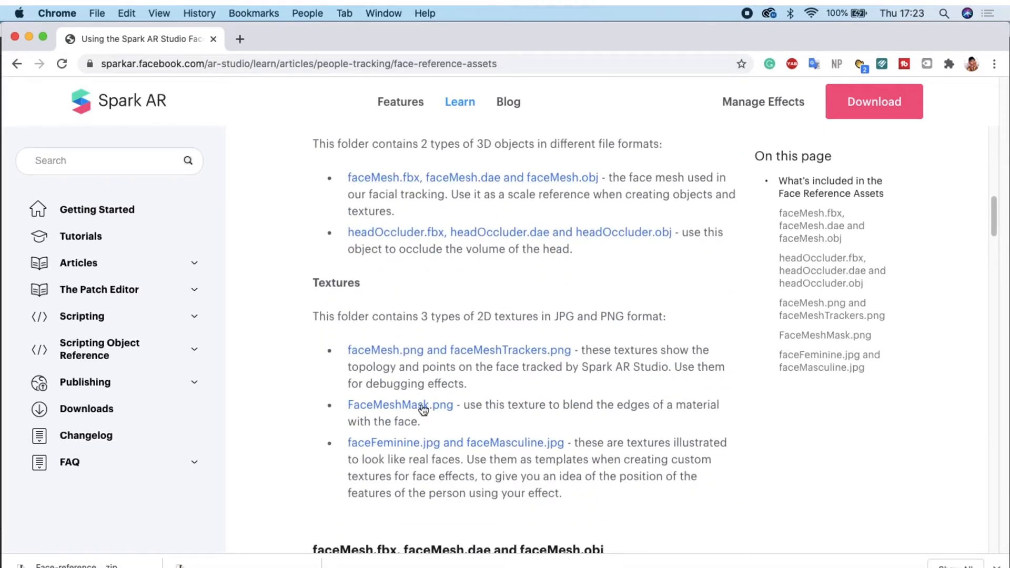
scroll(693, 461, "down", 7)
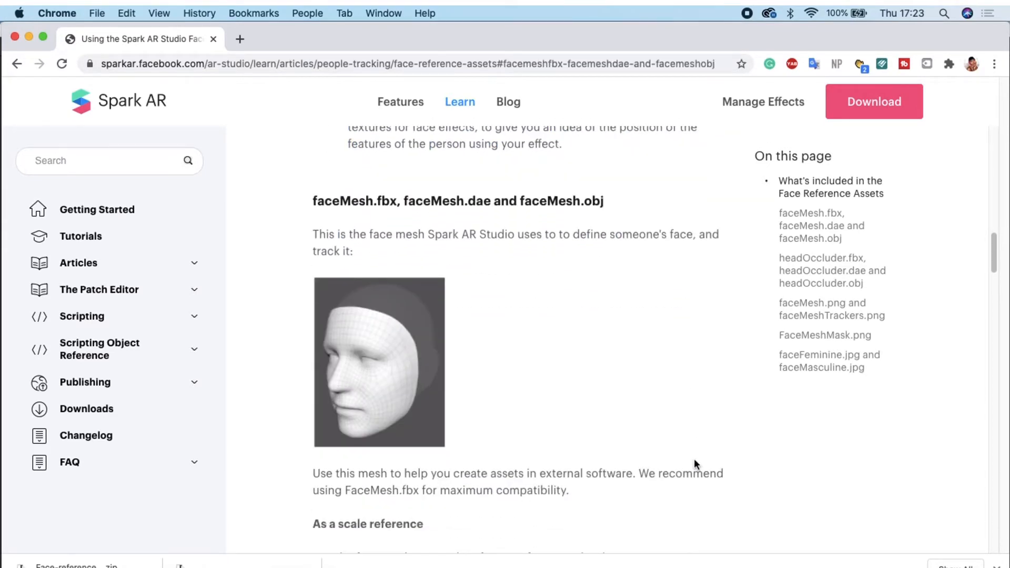
scroll(694, 462, "down", 2)
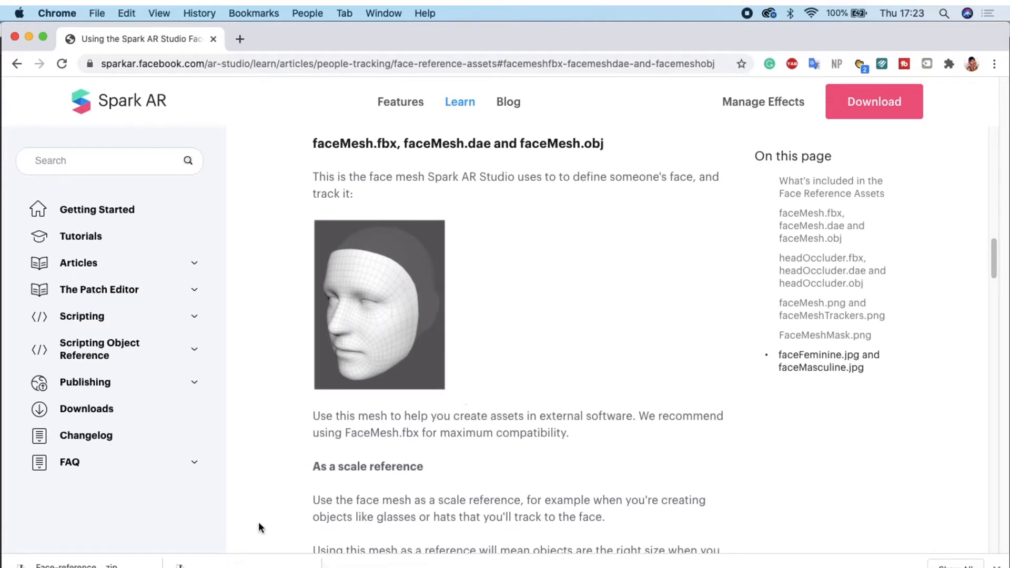
Step: Open the Textures folder inside the downloaded FaceAssets folder in Finder and pick the faceFeminine.jpg file
left_click(242, 562)
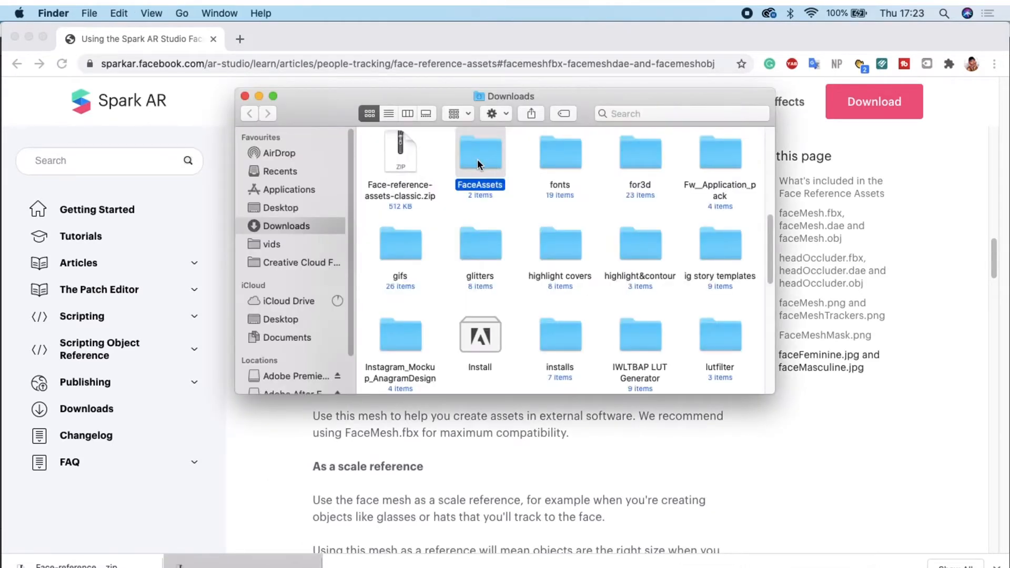
double_click(478, 159)
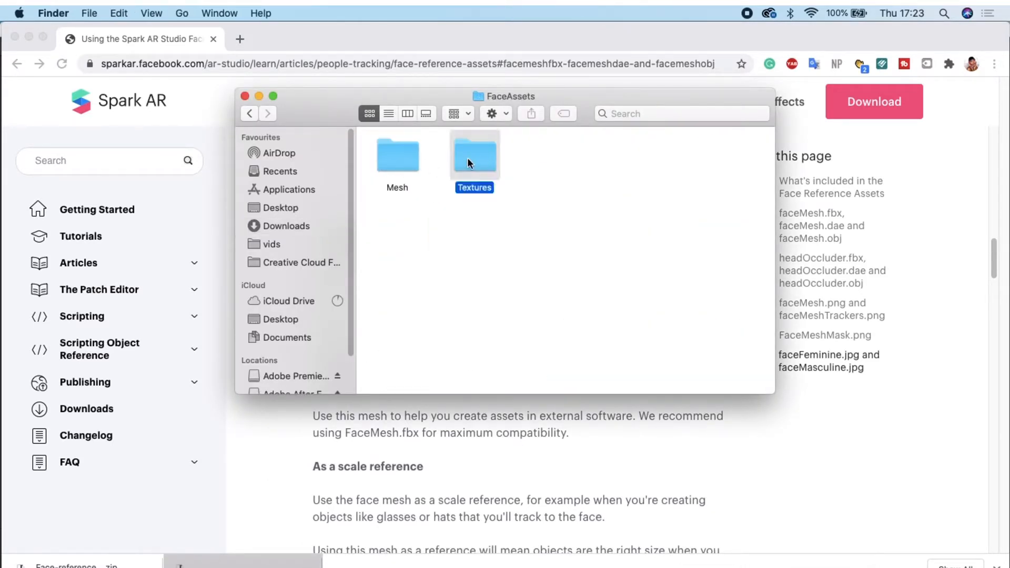
double_click(467, 158)
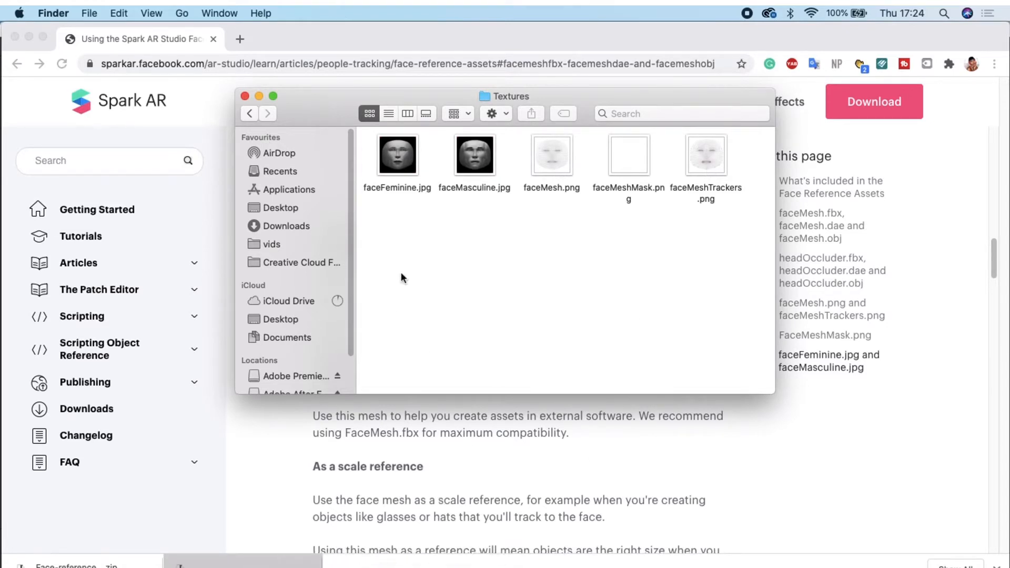
left_click(398, 159)
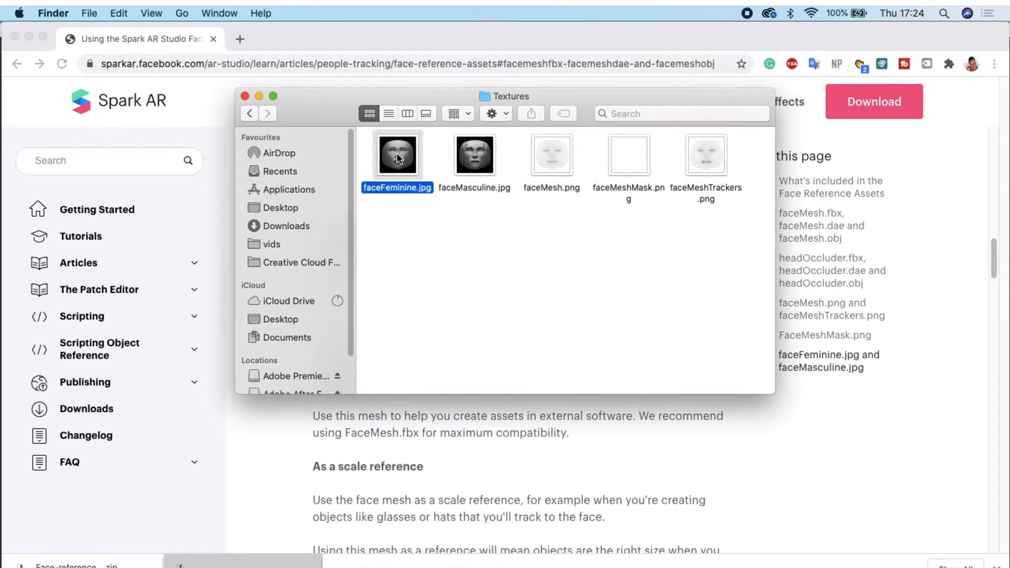
left_click_drag(398, 158, 391, 565)
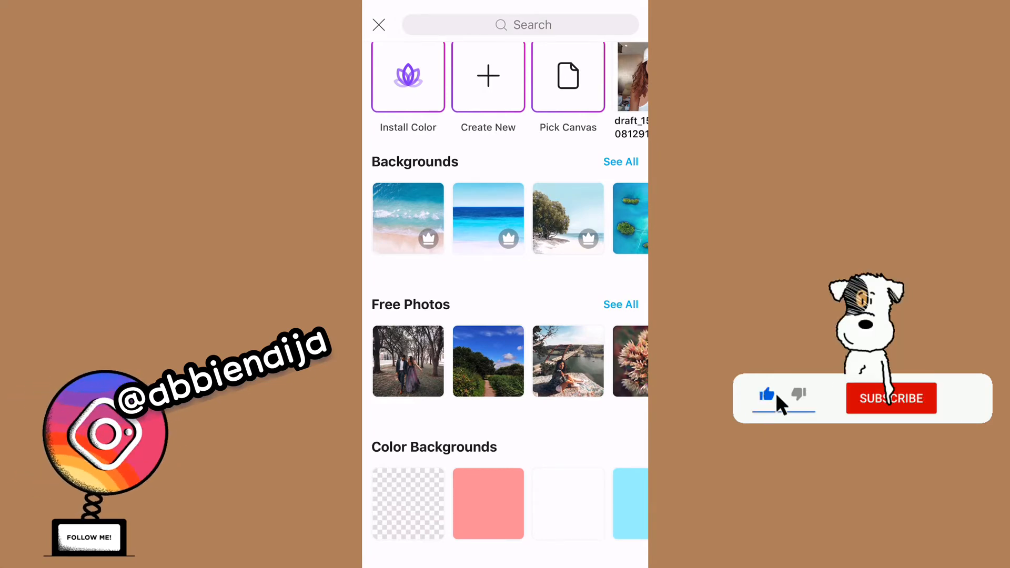
Step: Start a new image on the transparent background and search the stickers for "freckles"
left_click(408, 503)
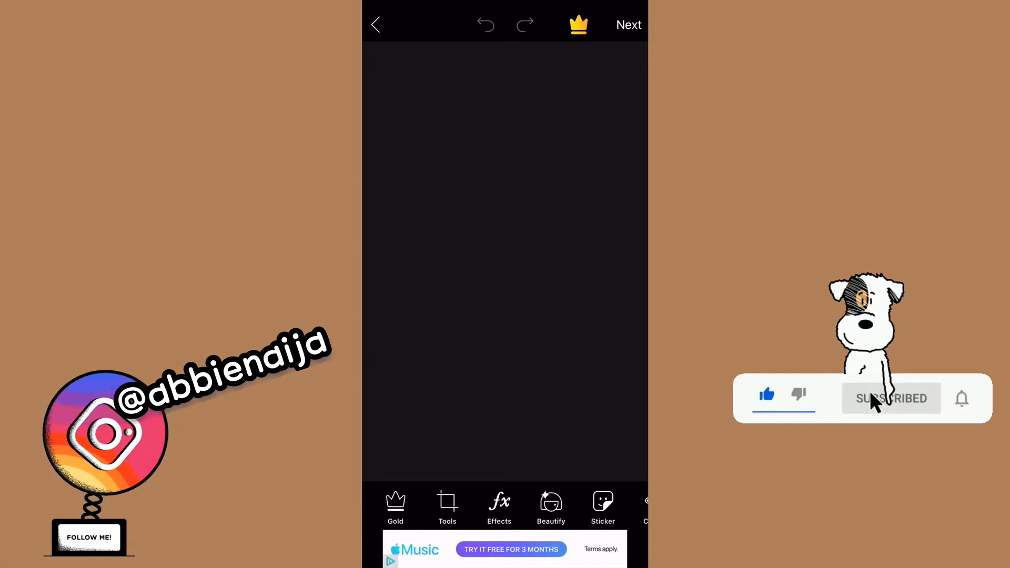
left_click(602, 507)
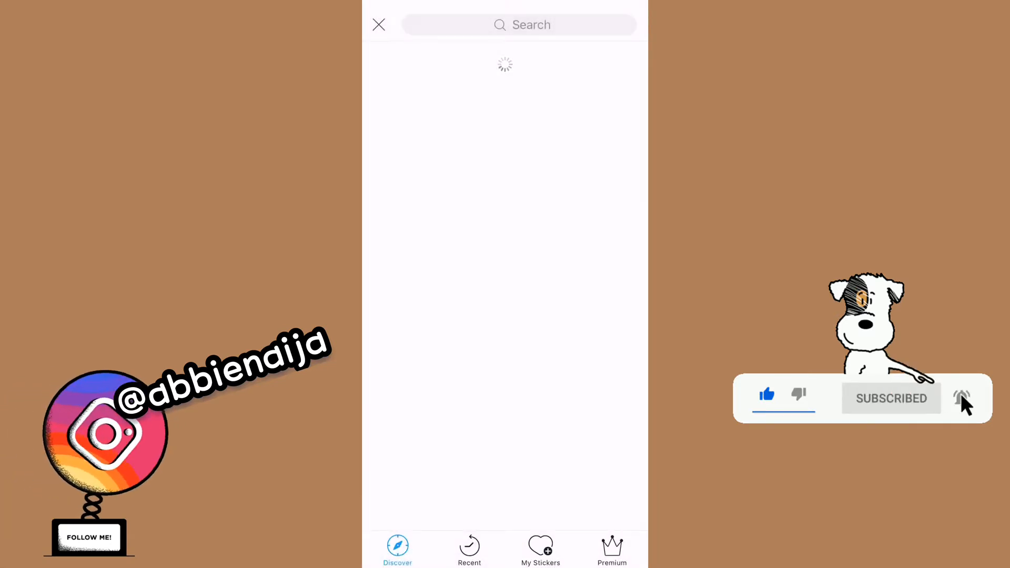
left_click(525, 24)
type("fr")
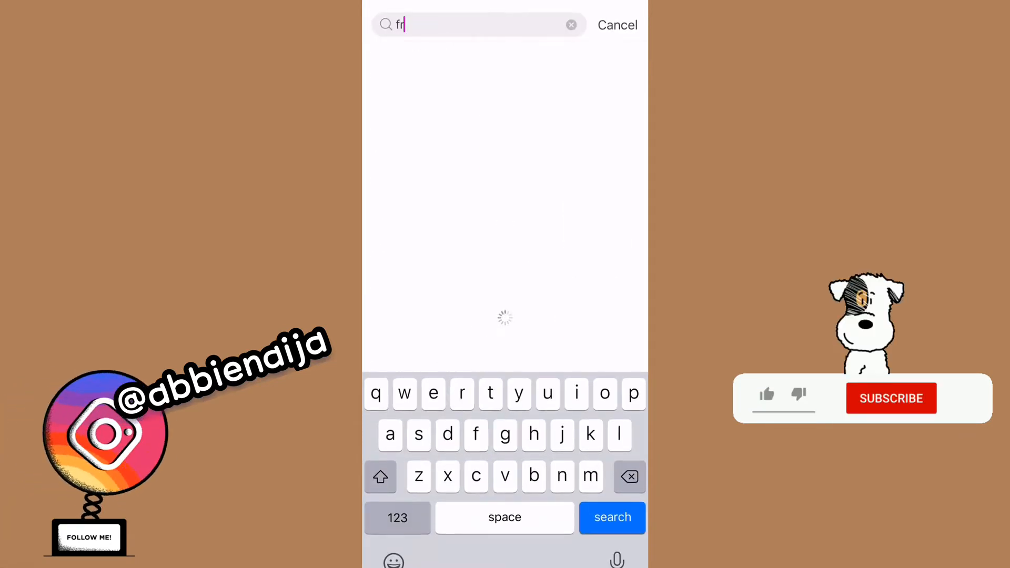
type("eckle")
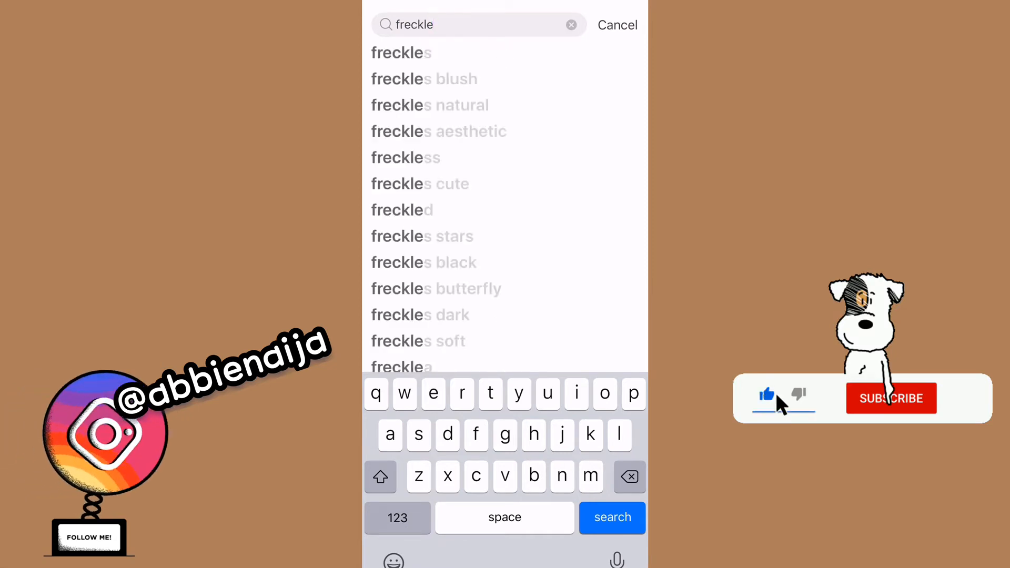
type("s")
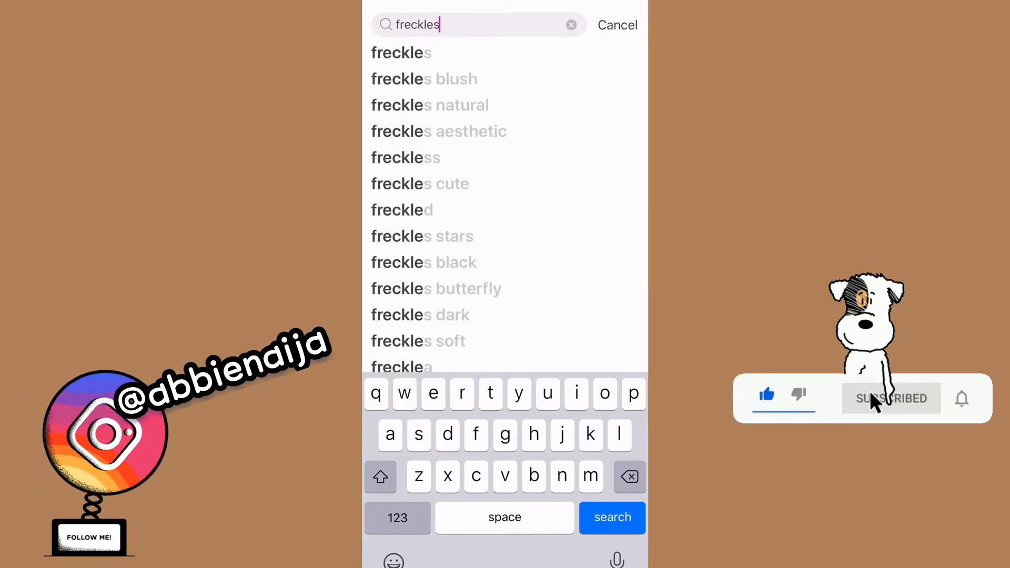
key("Return")
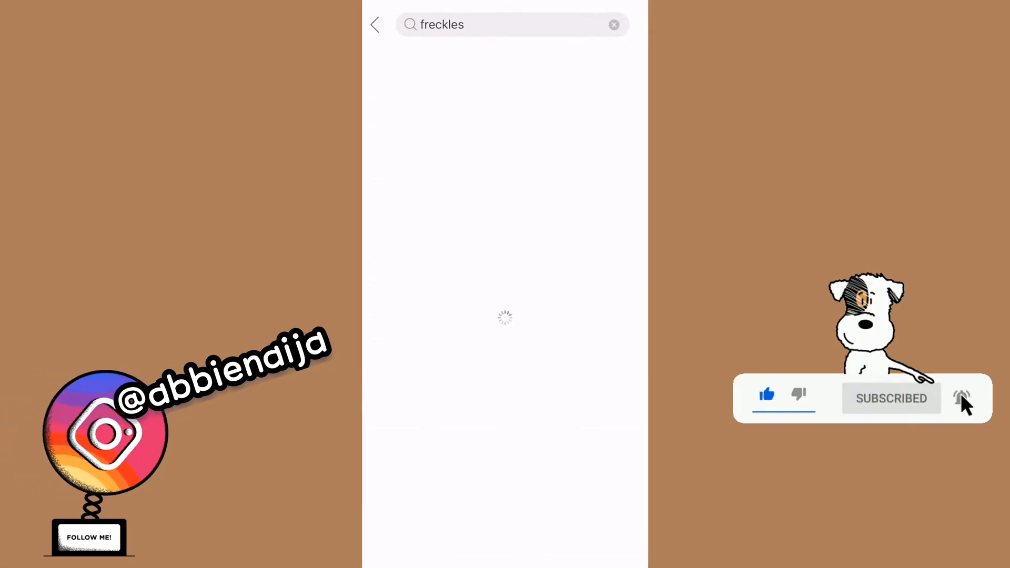
Step: Browse the freckles stickers and add the one with three purple butterflies to the transparent canvas
scroll(505, 305, "down", 10)
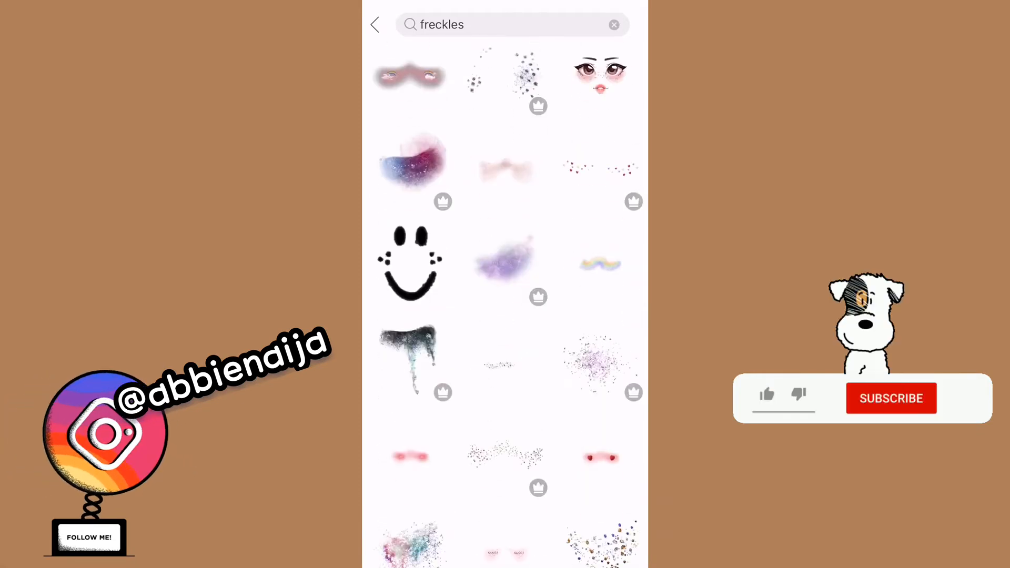
scroll(505, 305, "down", 8)
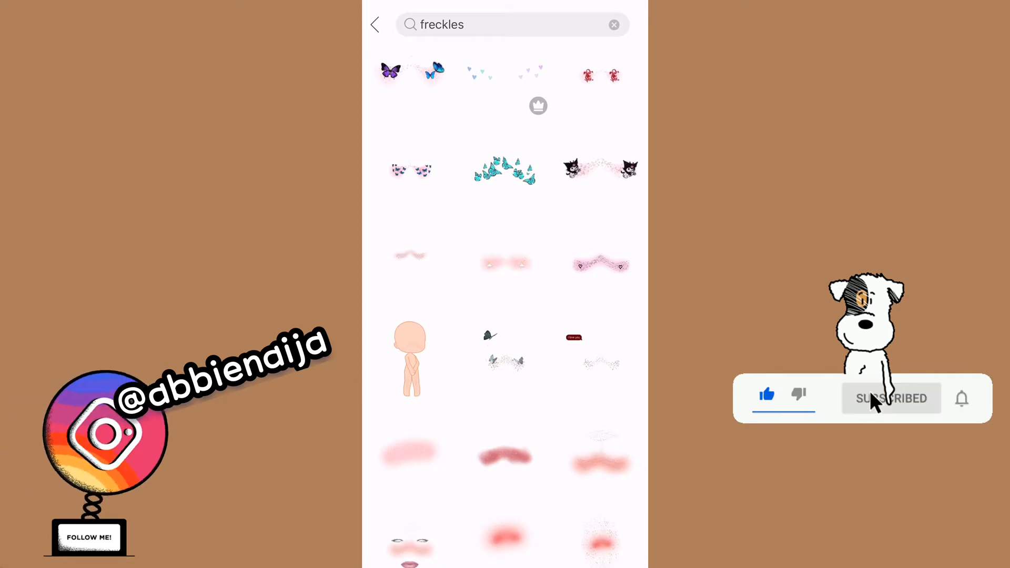
scroll(505, 305, "down", 10)
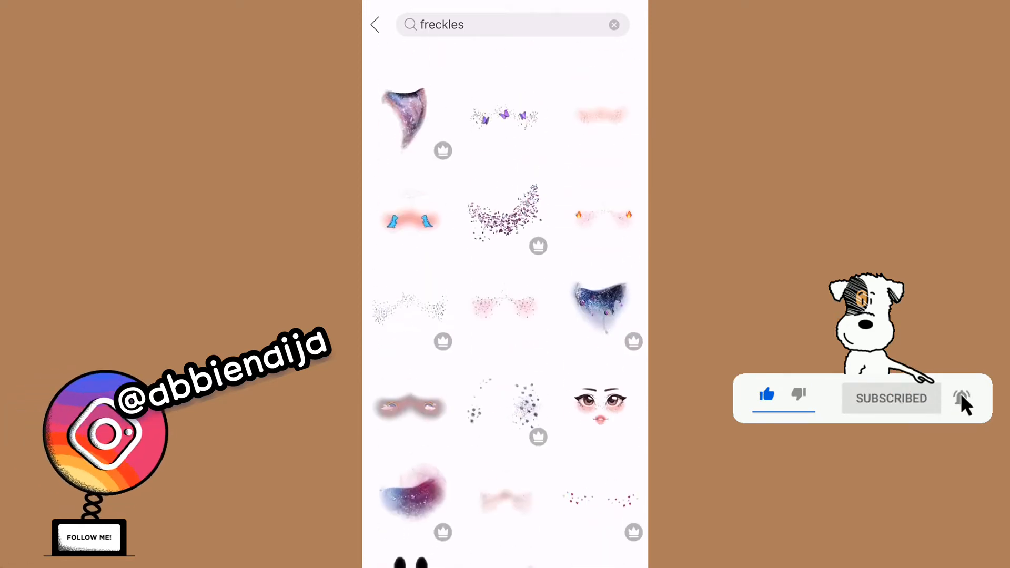
left_click(504, 86)
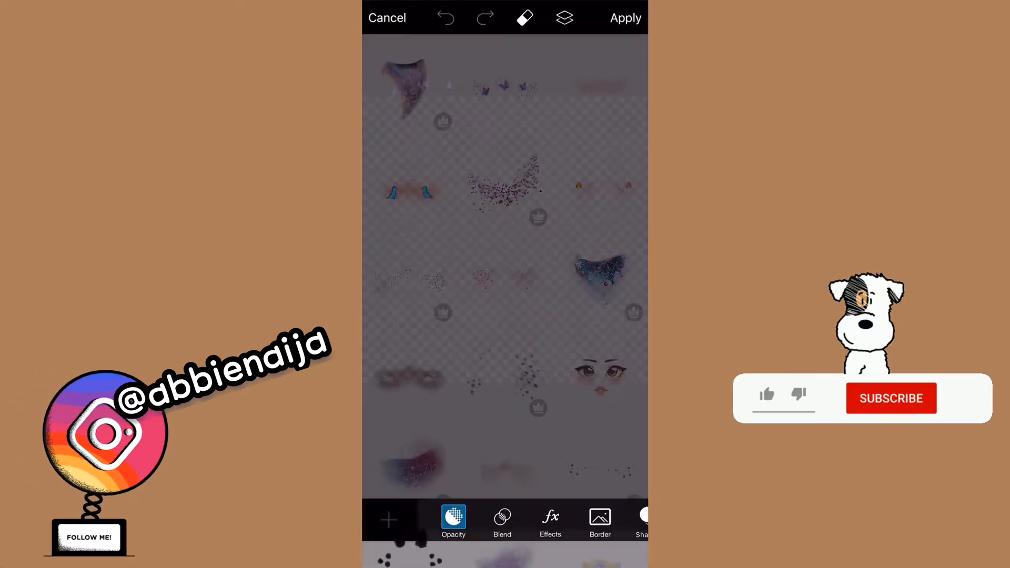
Step: Resize the butterfly freckles sticker, place it near the center of the canvas, apply it and save the image
left_click_drag(638, 302, 613, 291)
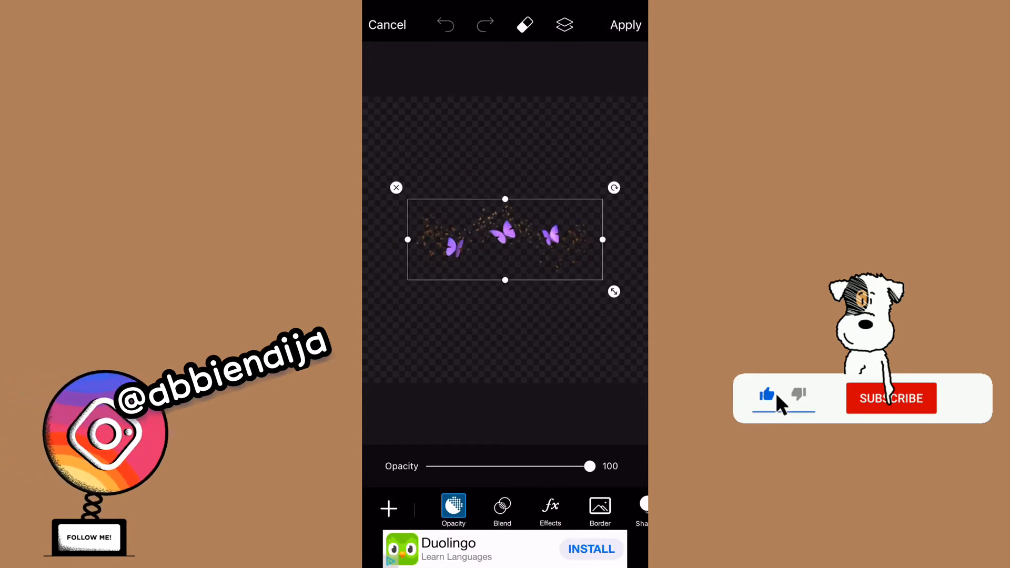
left_click_drag(505, 239, 505, 261)
left_click(504, 352)
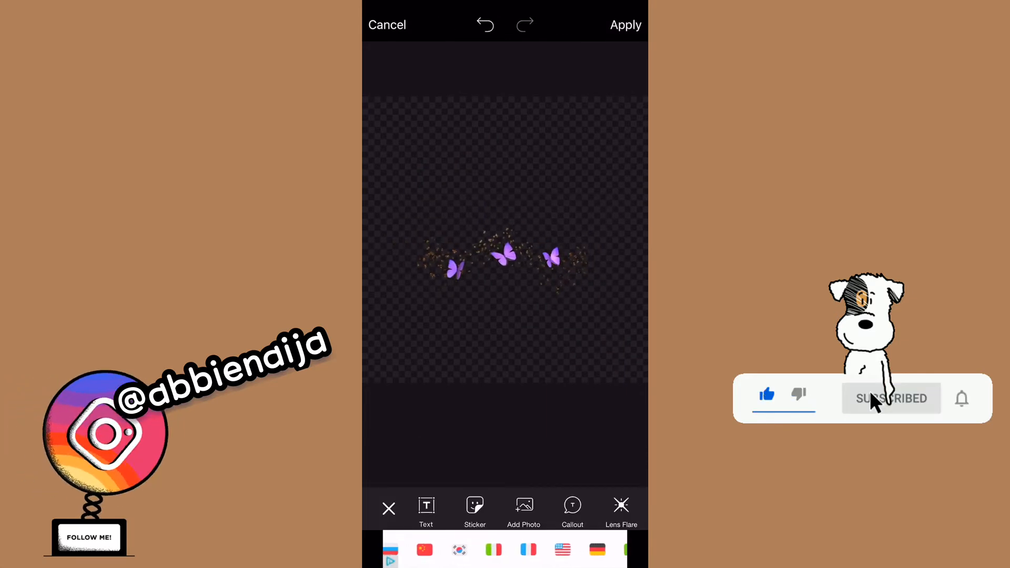
left_click(625, 24)
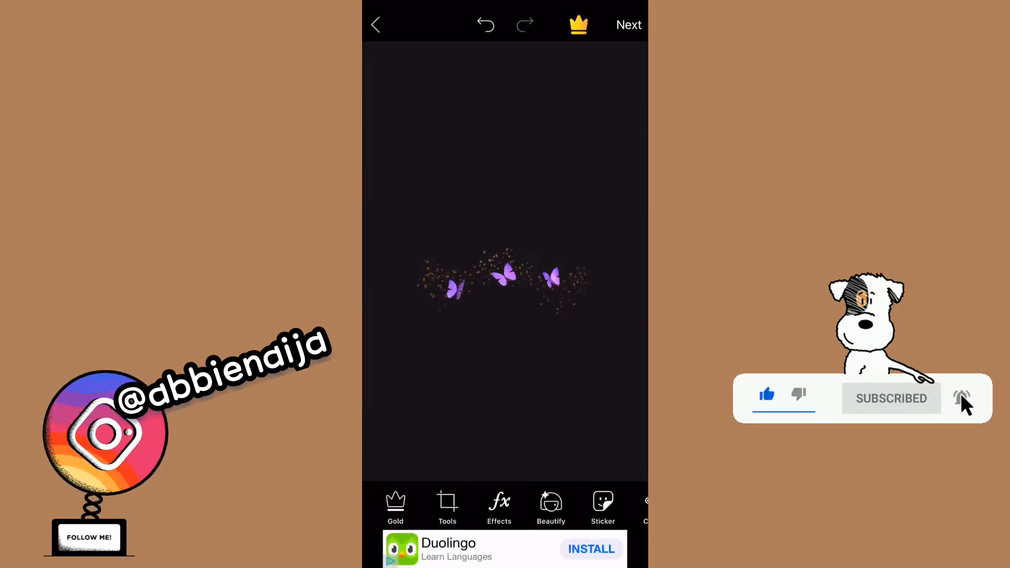
left_click(629, 24)
left_click(435, 507)
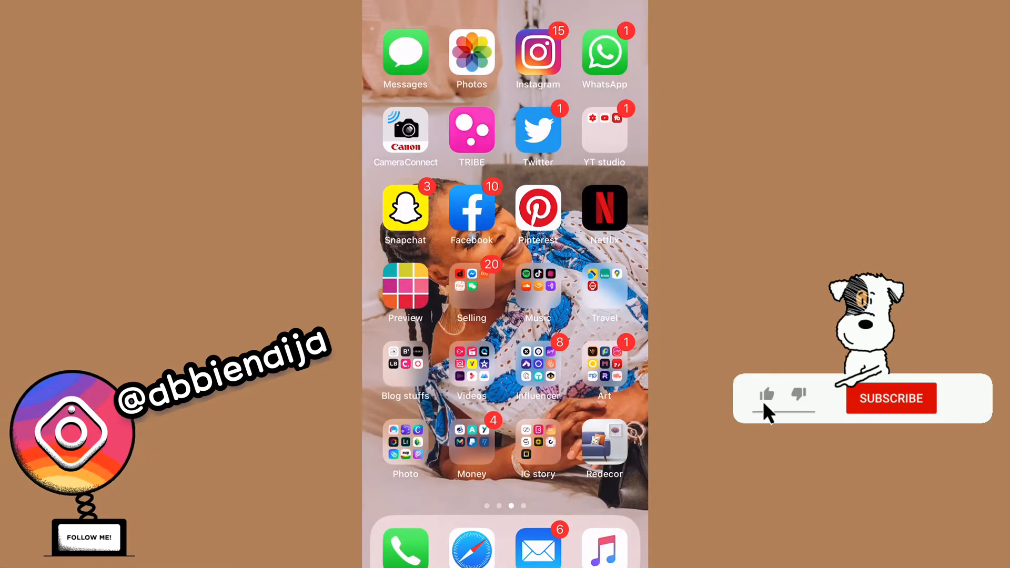
Step: Switch to Adobe Draw from the Art folder and create a new project with a square canvas
left_click(604, 368)
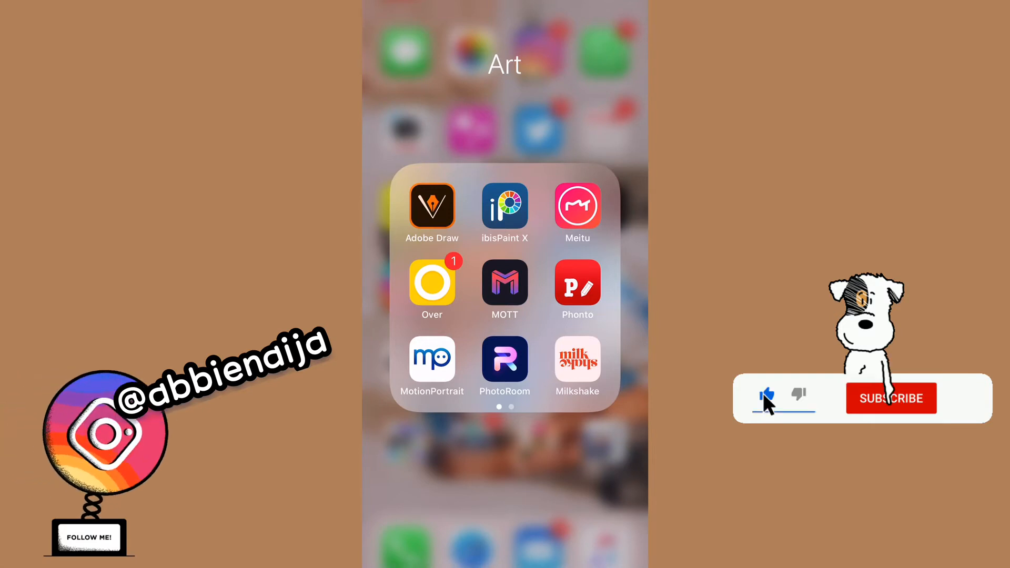
left_click(432, 206)
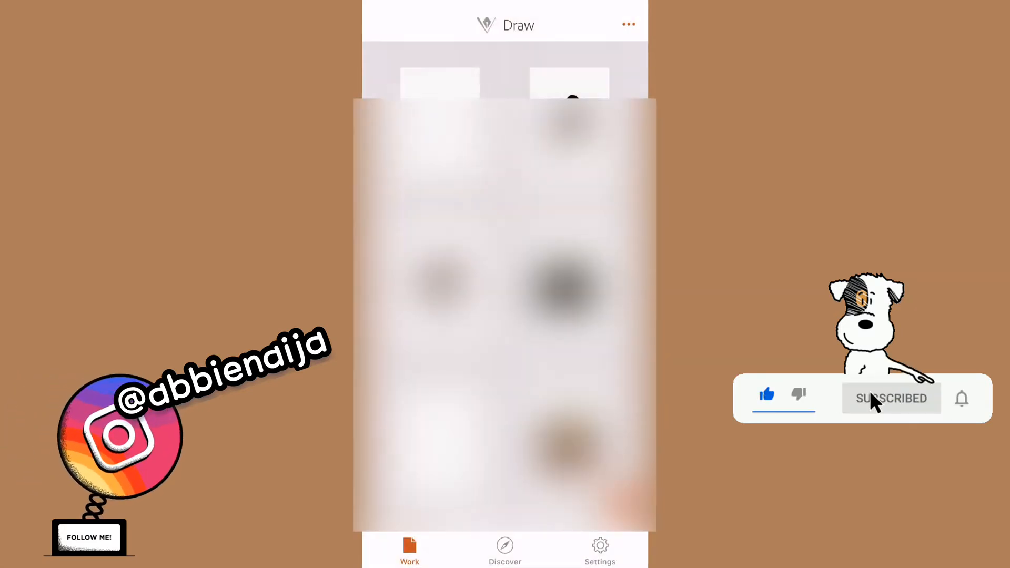
left_click(623, 505)
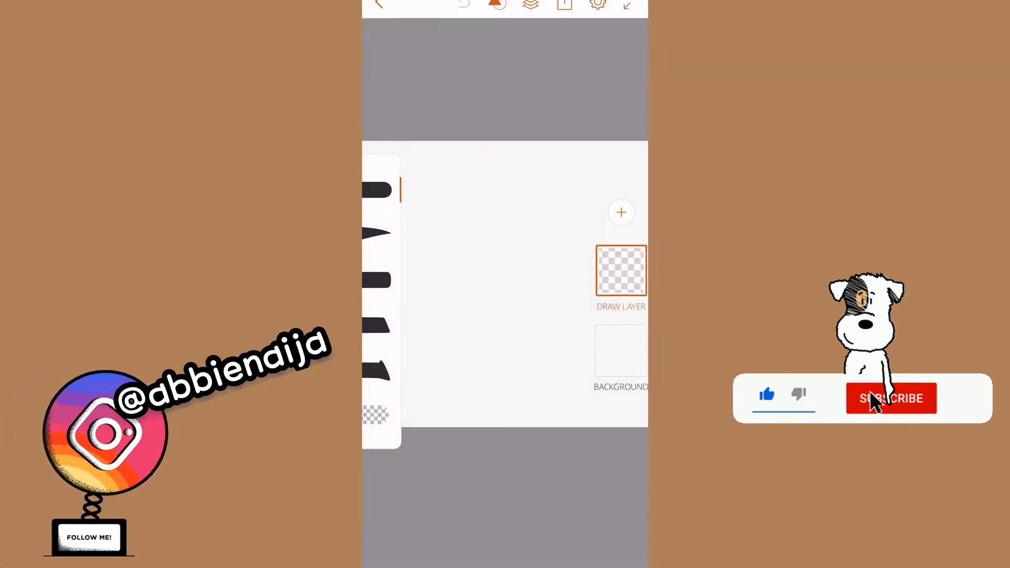
Step: Add an image layer from the phone's photos using the face reference image
left_click(607, 212)
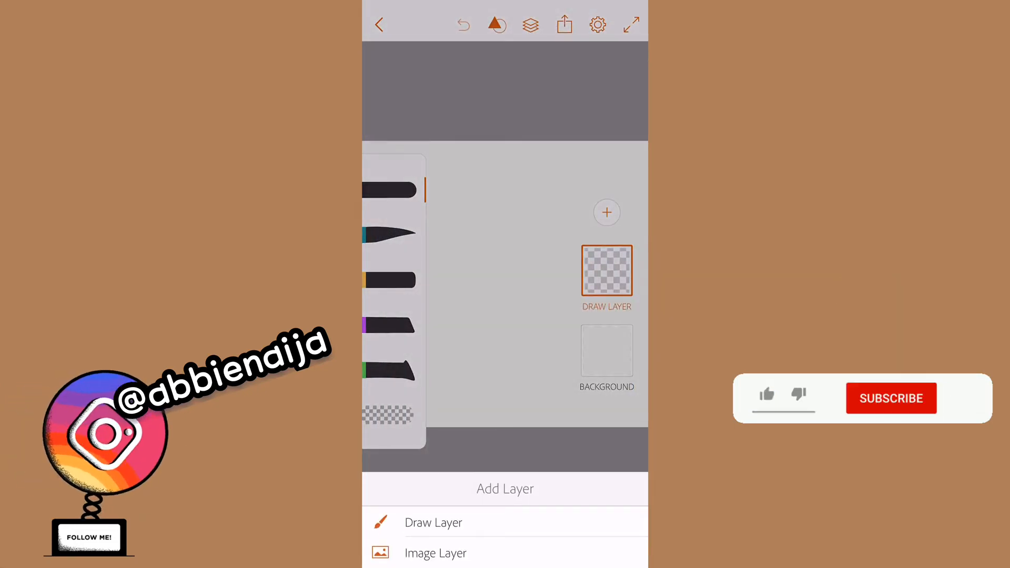
left_click(435, 553)
left_click(440, 417)
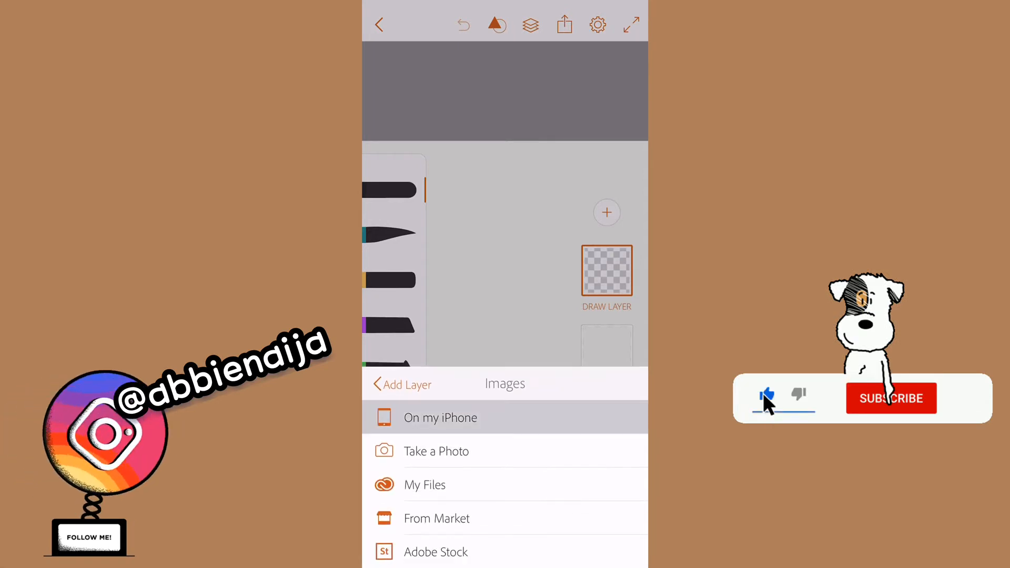
left_click(460, 212)
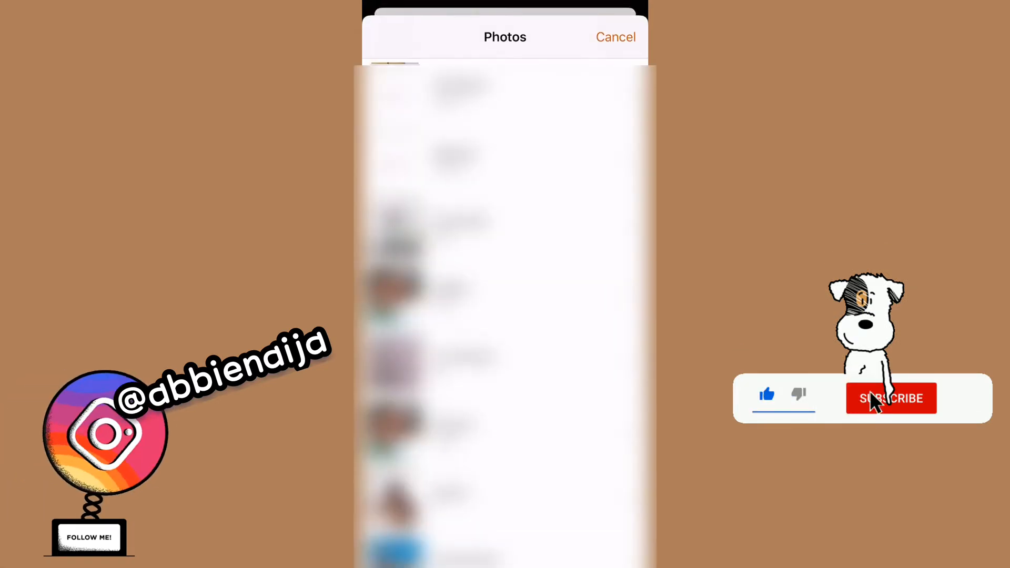
left_click(395, 37)
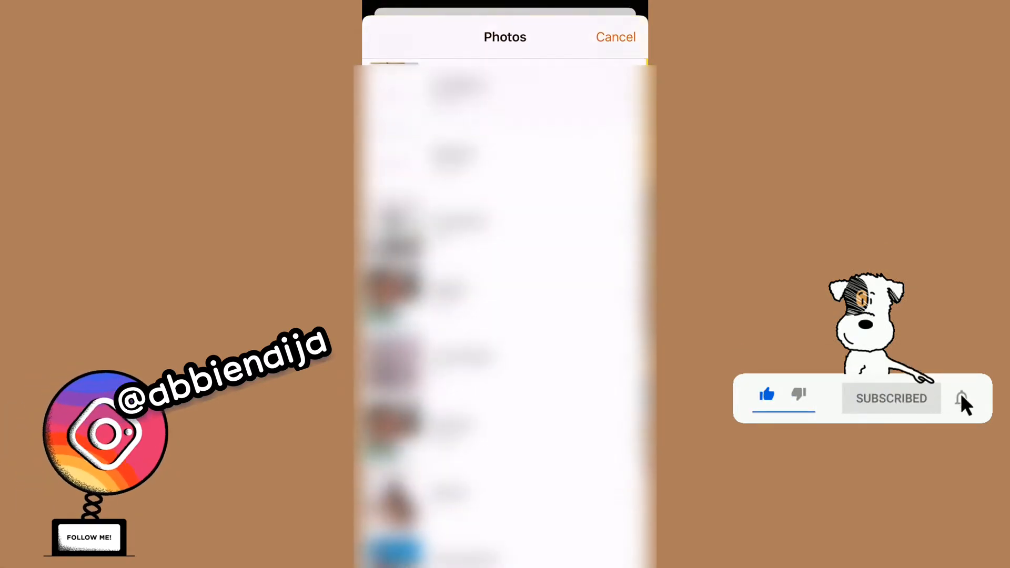
left_click(453, 156)
left_click(504, 323)
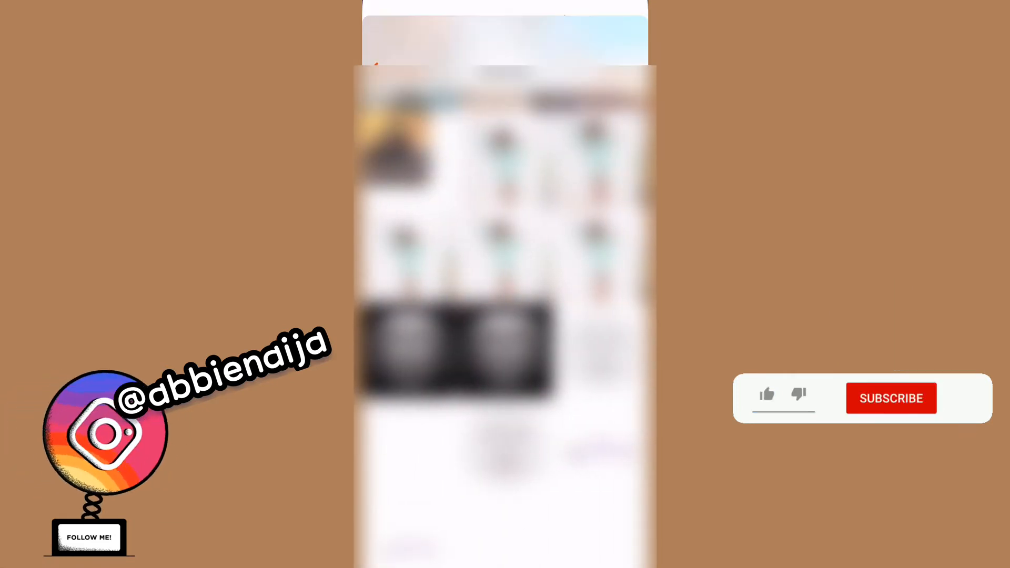
Step: Scale and position the face reference image so it fills the square canvas, and accept the transform
left_click_drag(546, 325, 479, 293)
left_click_drag(557, 370, 607, 447)
left_click_drag(493, 294, 505, 286)
left_click(622, 25)
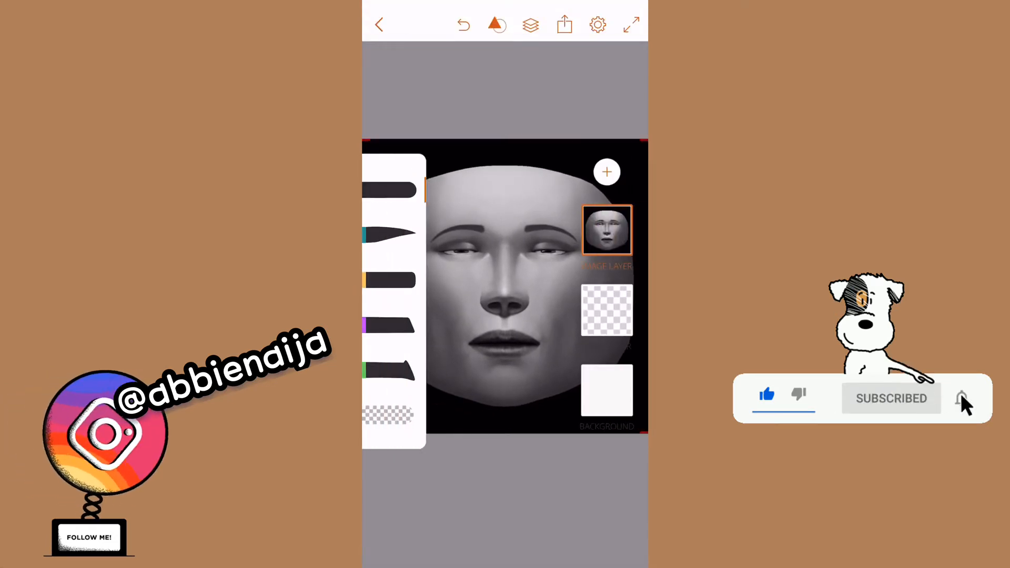
Step: Delete the empty draw layer beneath the face reference image layer
left_click(607, 310)
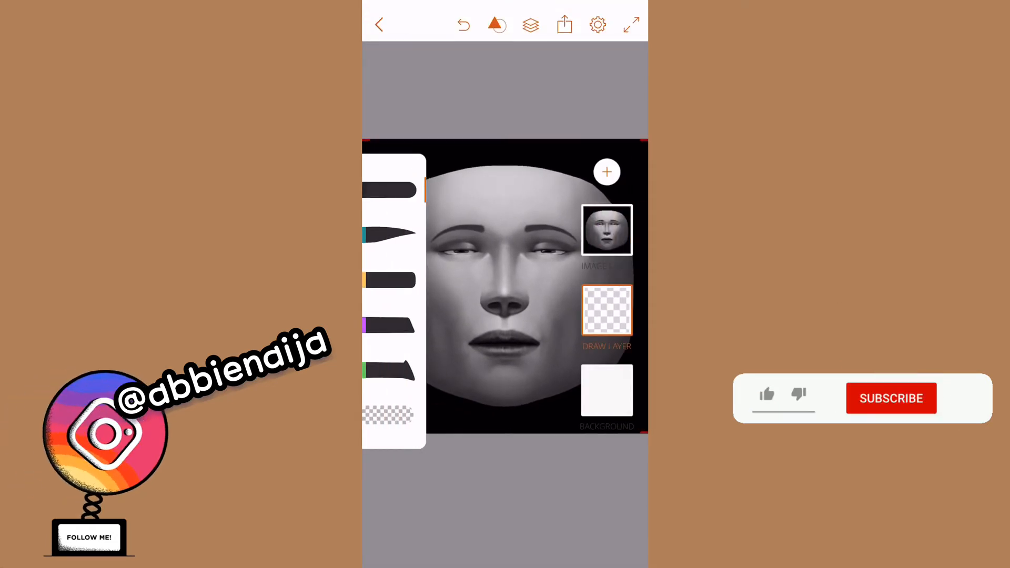
left_click(607, 310)
left_click(419, 552)
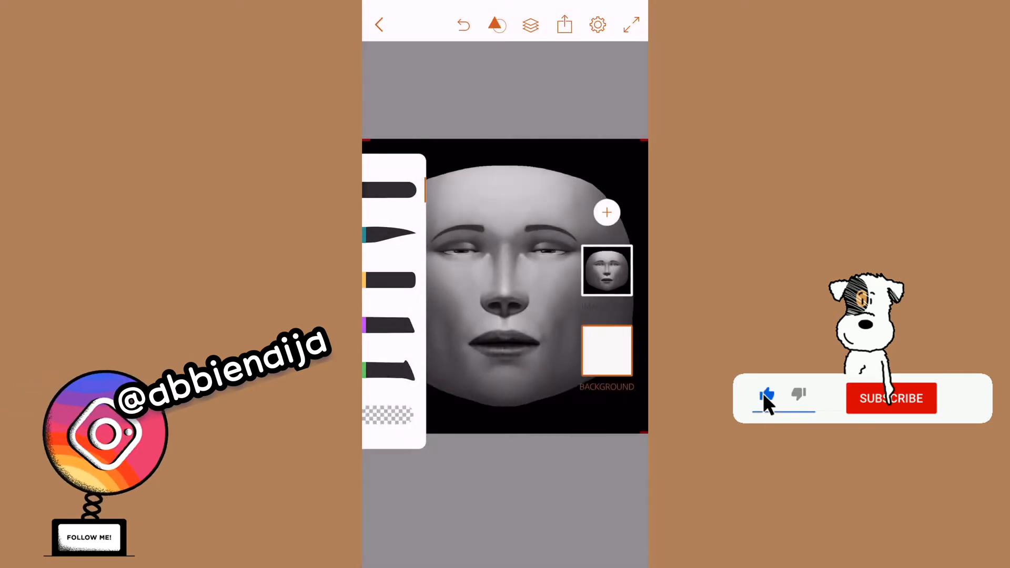
Step: Add a second image layer above the face reference using the butterfly freckles image from the phone's photos
left_click(607, 270)
left_click(607, 212)
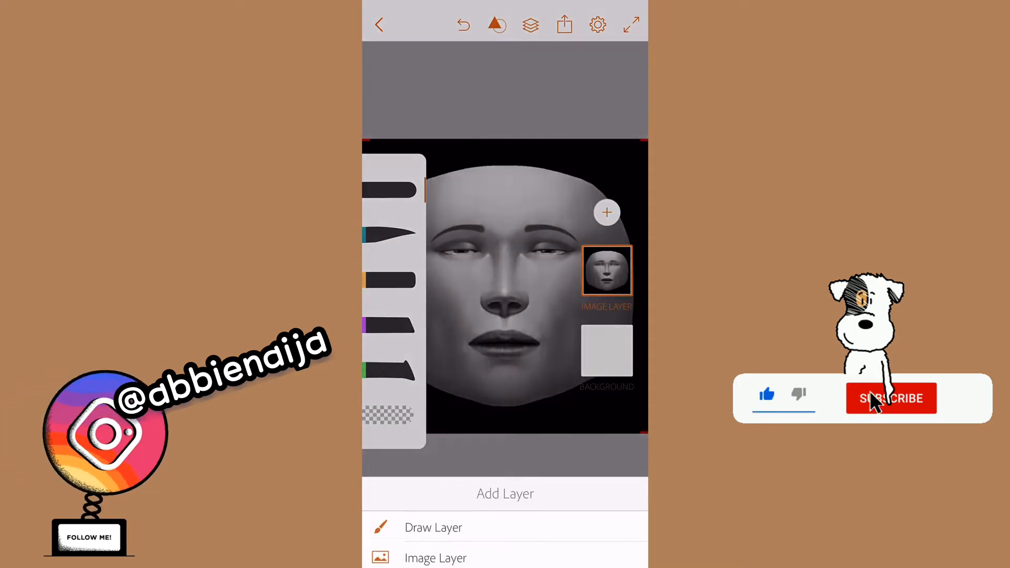
left_click(436, 553)
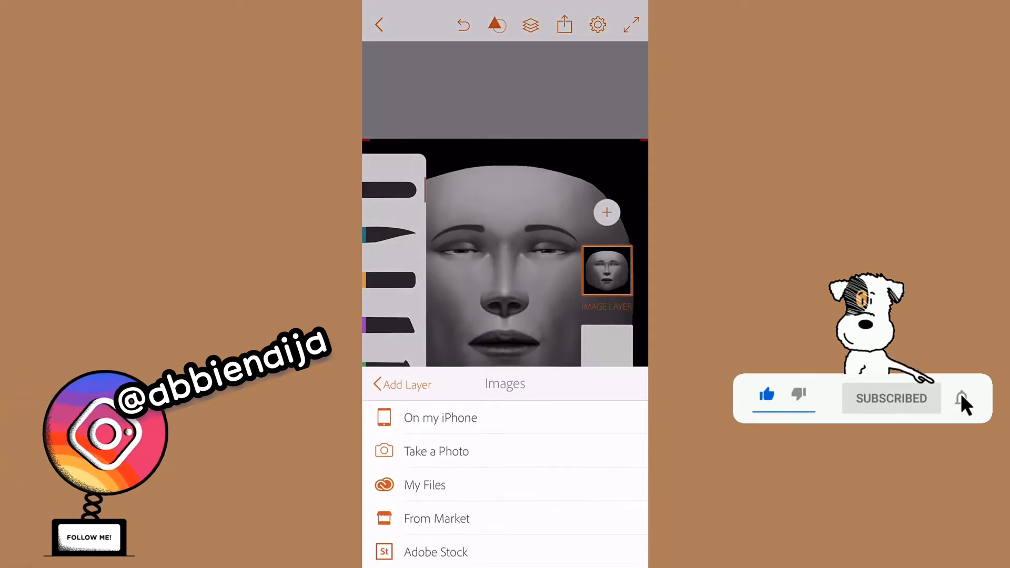
left_click(440, 418)
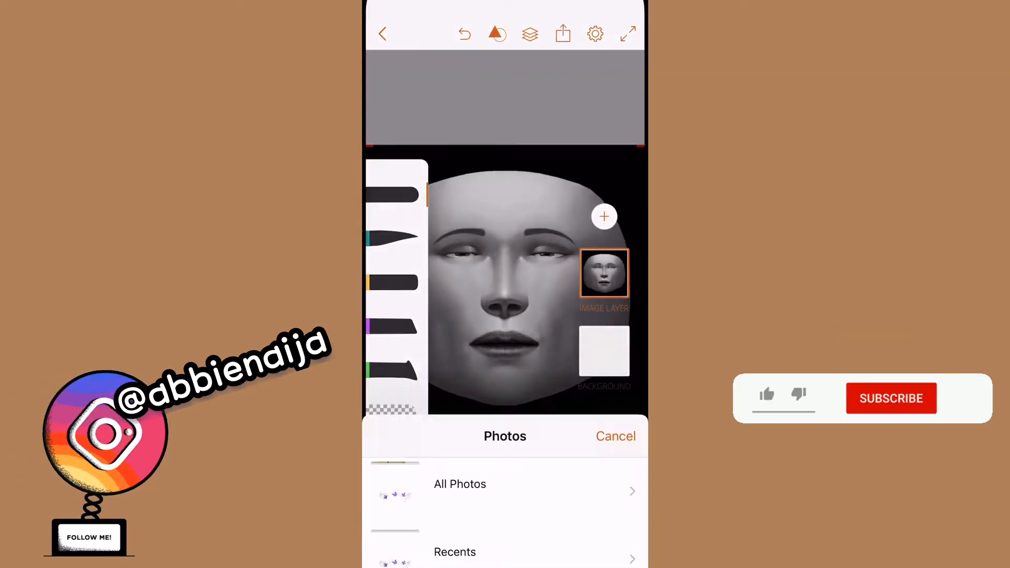
left_click(455, 482)
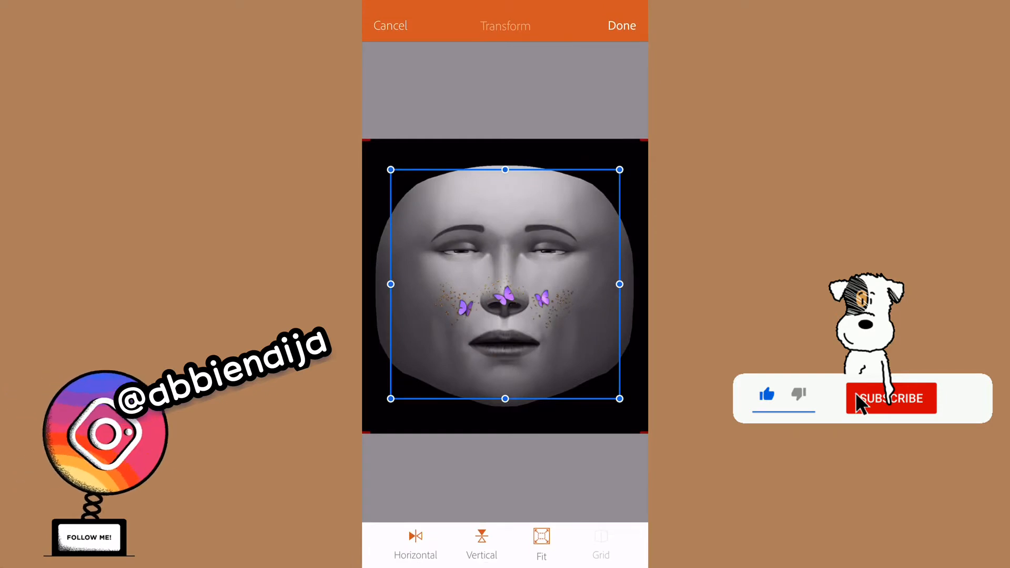
Step: Shrink the butterfly freckles image and position it across the nose bridge and cheeks of the reference face
mouse_move(502, 251)
left_mouse_down()
mouse_move(505, 262)
mouse_move(488, 255)
left_mouse_up()
left_click_drag(602, 370, 584, 351)
left_click_drag(479, 245, 505, 261)
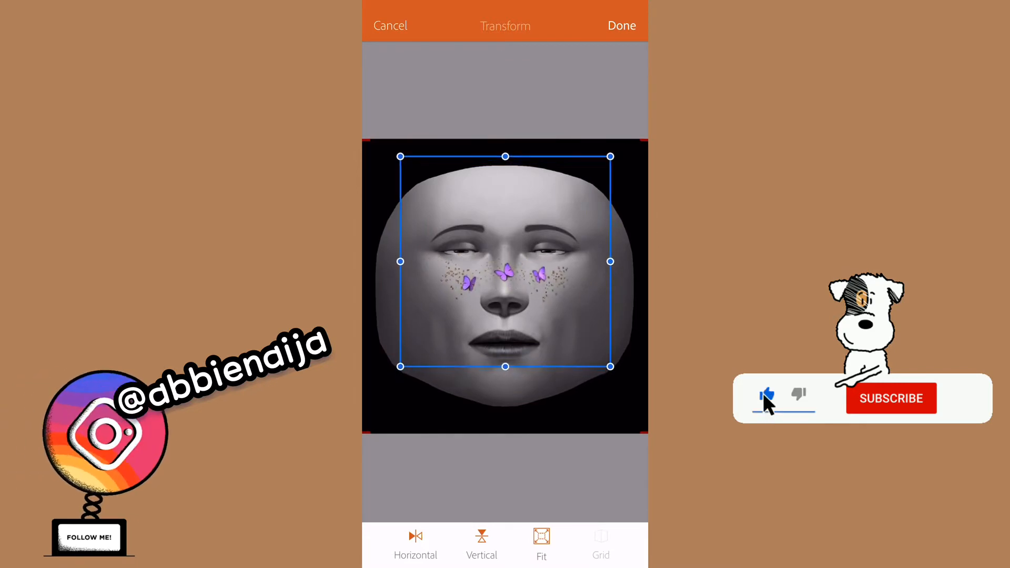
left_click_drag(610, 367, 606, 362)
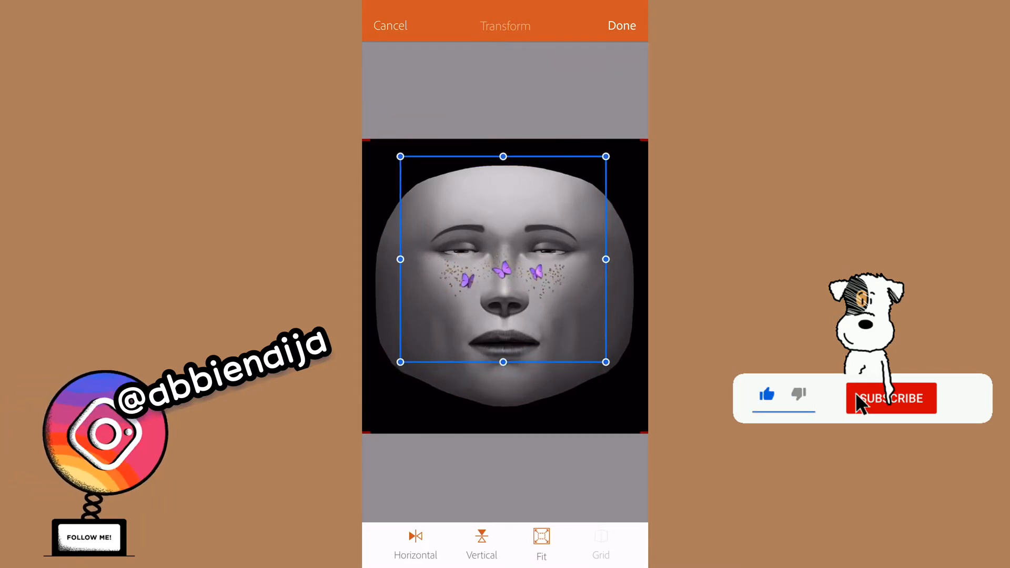
mouse_move(503, 259)
left_mouse_down()
mouse_move(516, 270)
mouse_move(504, 266)
left_mouse_up()
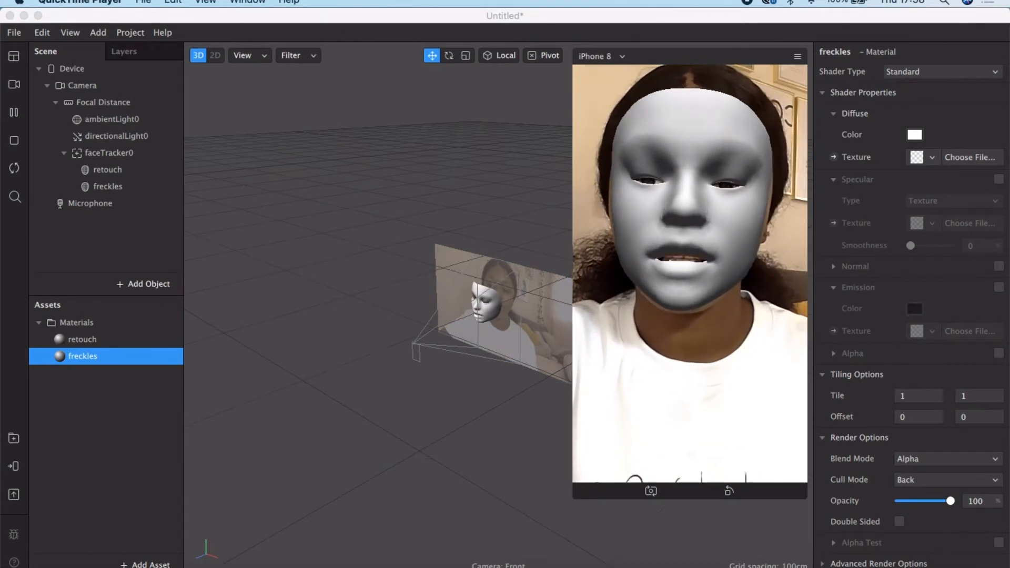
Step: Import the 2,048×2,048 butterfly freckles drawing PNG from Downloads as the diffuse texture of the freckles material
left_click(98, 353)
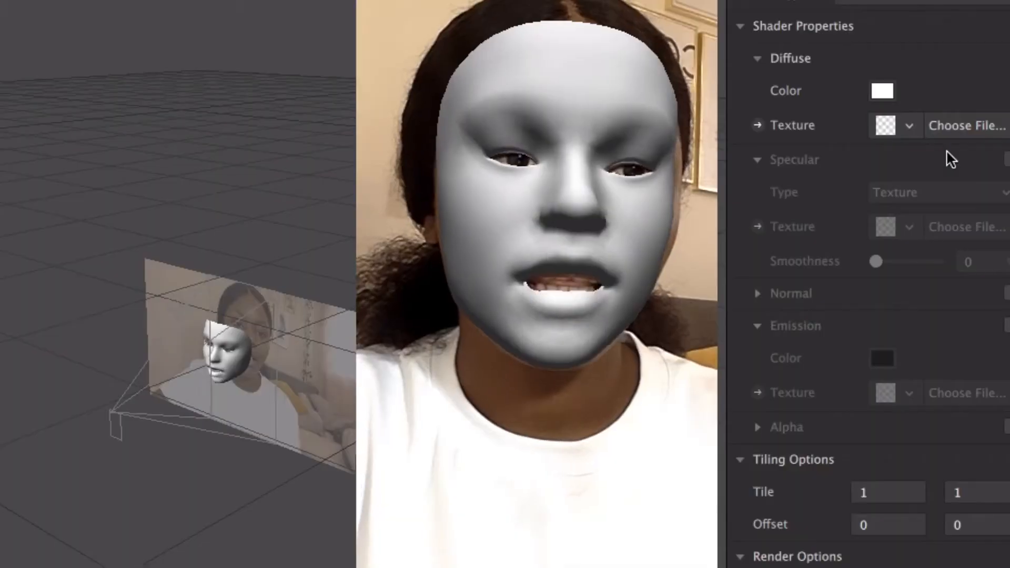
left_click(900, 124)
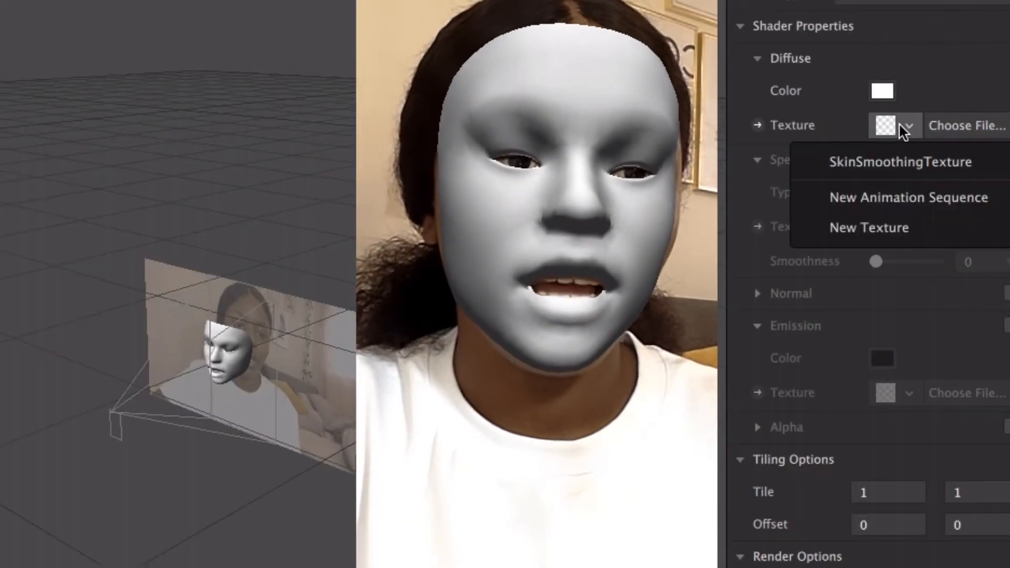
left_click(872, 227)
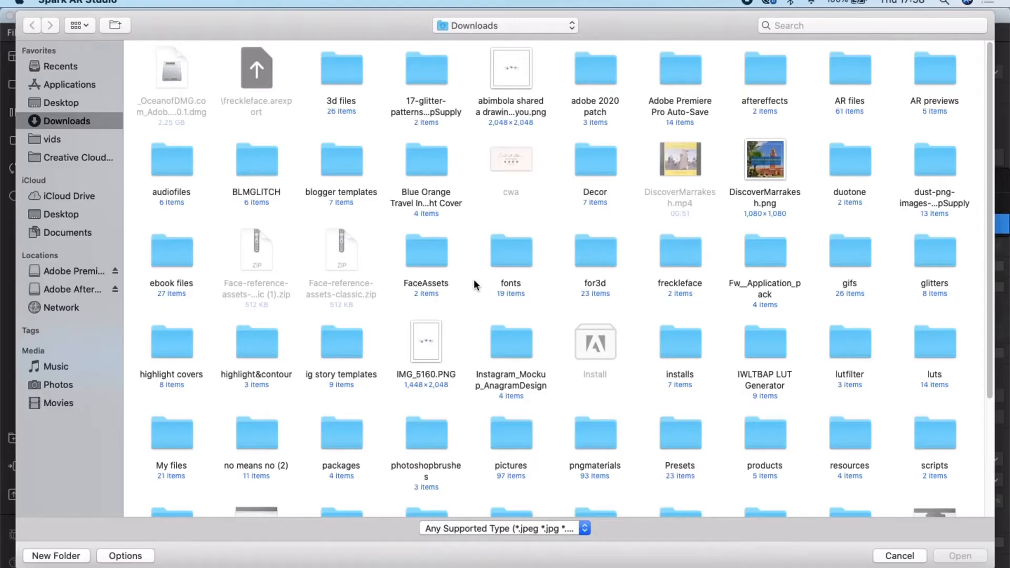
left_click(515, 77)
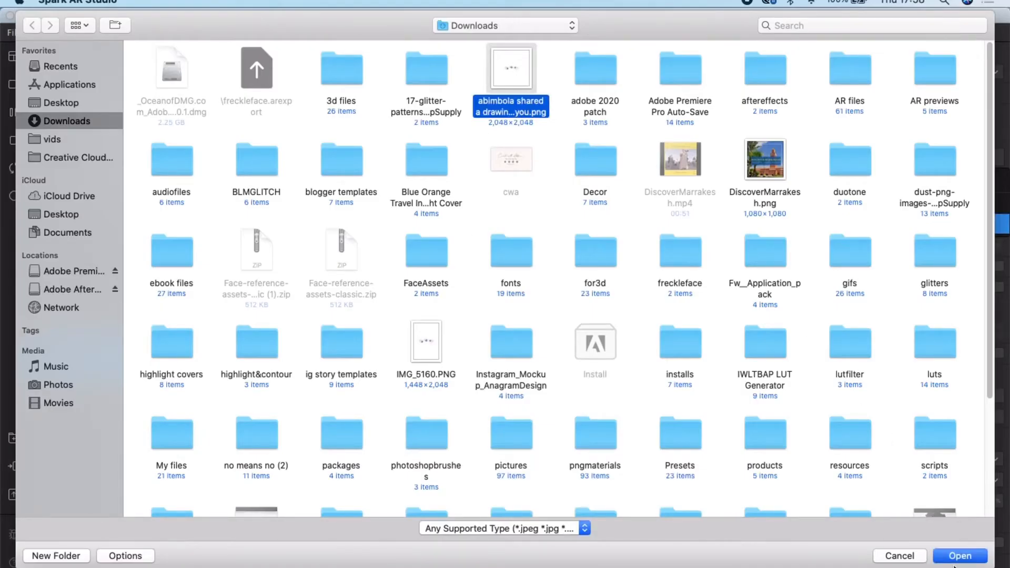
left_click(953, 560)
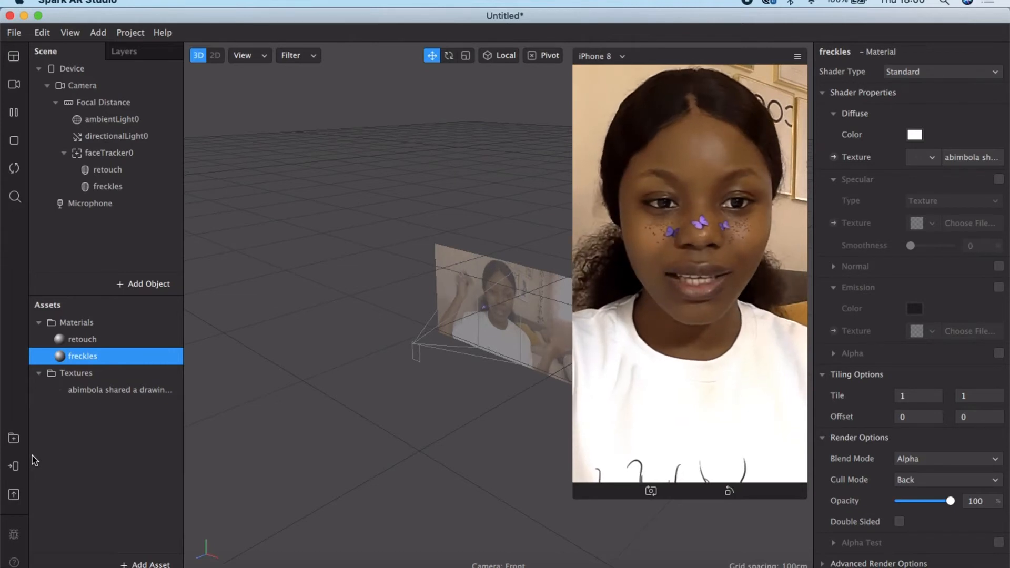
Step: Rename the imported butterfly drawing texture as freckles
left_click(32, 461)
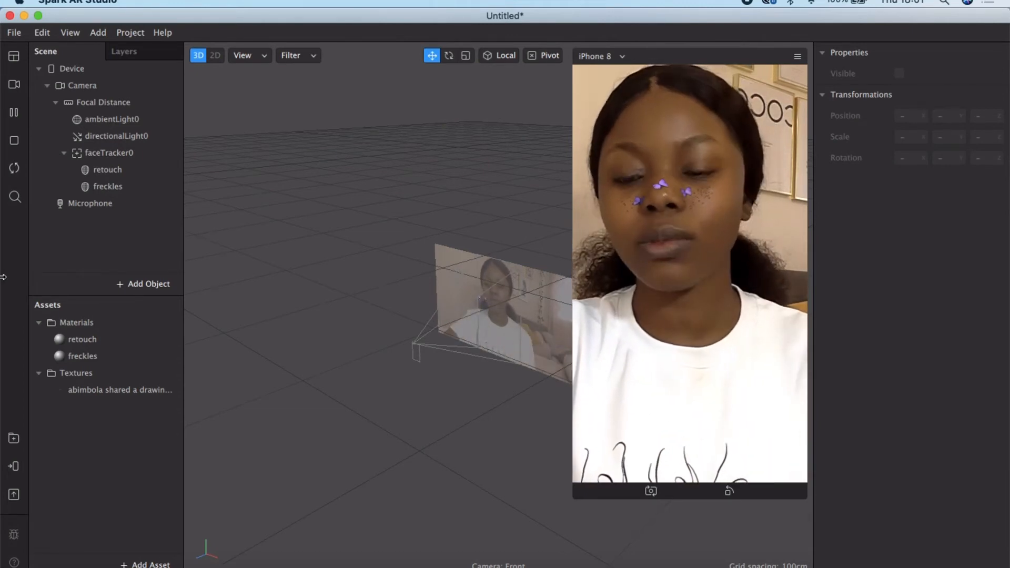
left_click(77, 375)
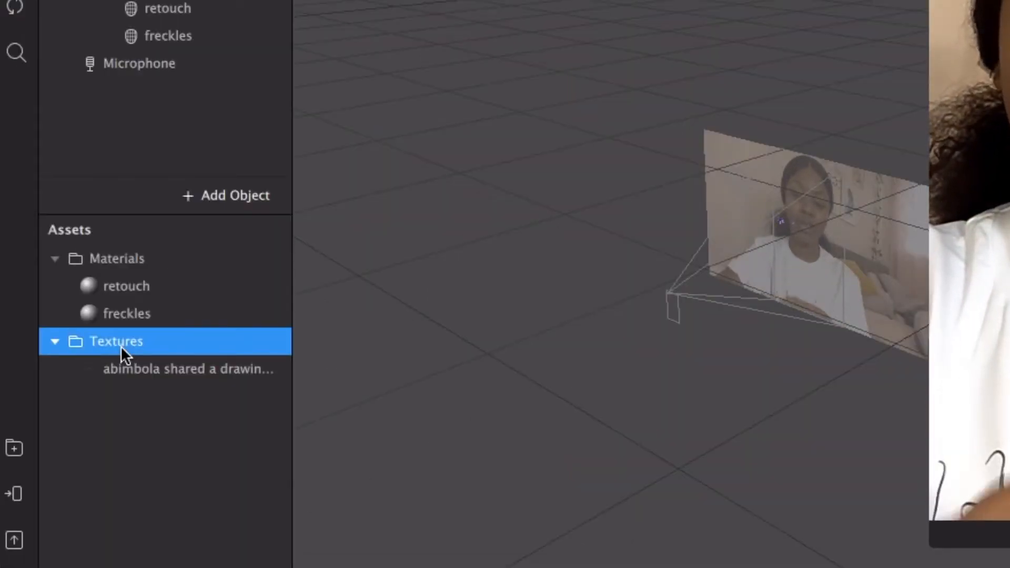
double_click(182, 371)
key("BackSpace")
type("freckles")
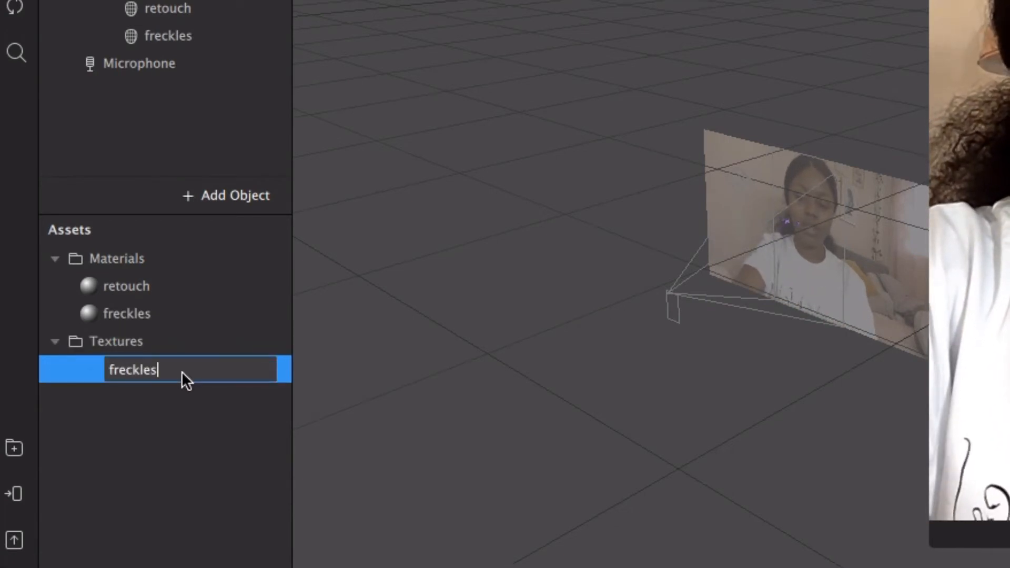
key("Return")
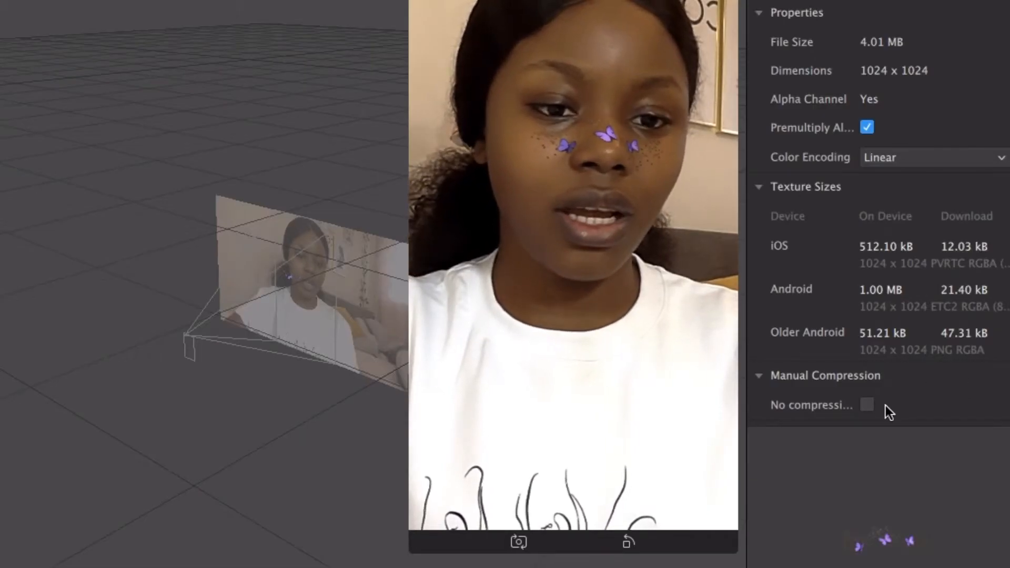
Step: Turn off compression for the freckles texture and set the project's automatic compression quality to 100%
left_click(868, 408)
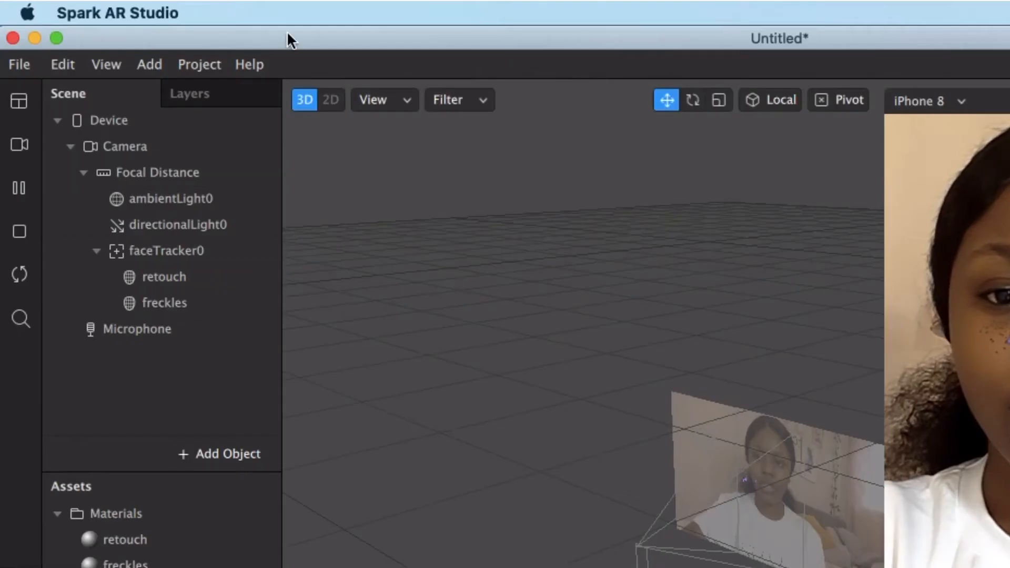
left_click(199, 65)
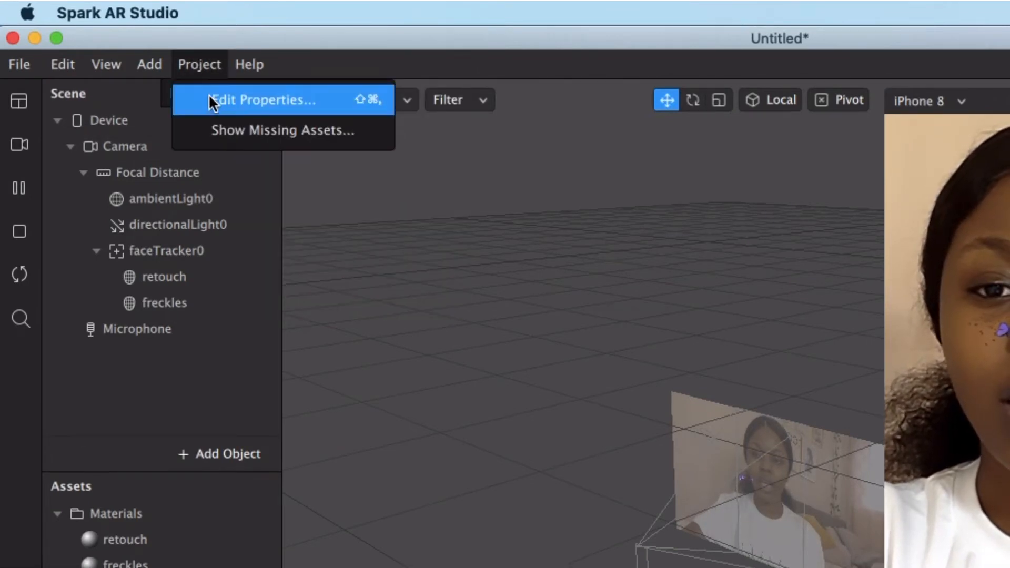
left_click(208, 99)
left_click(445, 315)
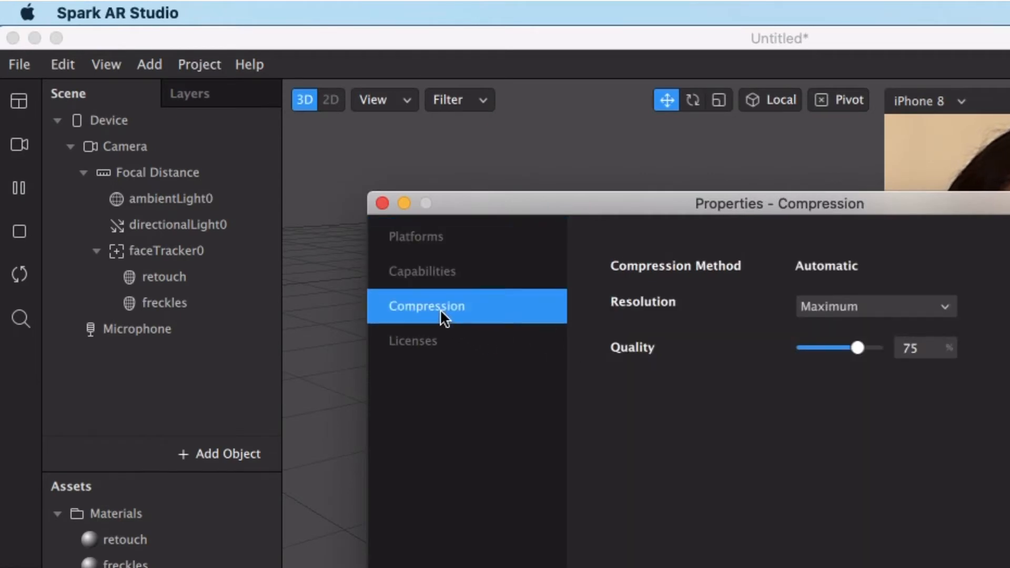
left_click_drag(856, 347, 875, 348)
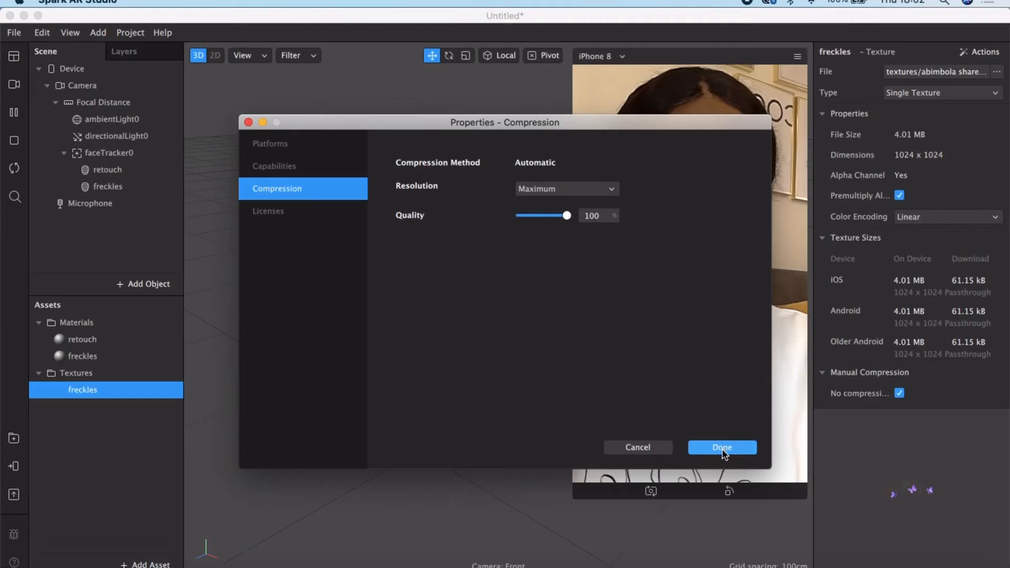
left_click(723, 448)
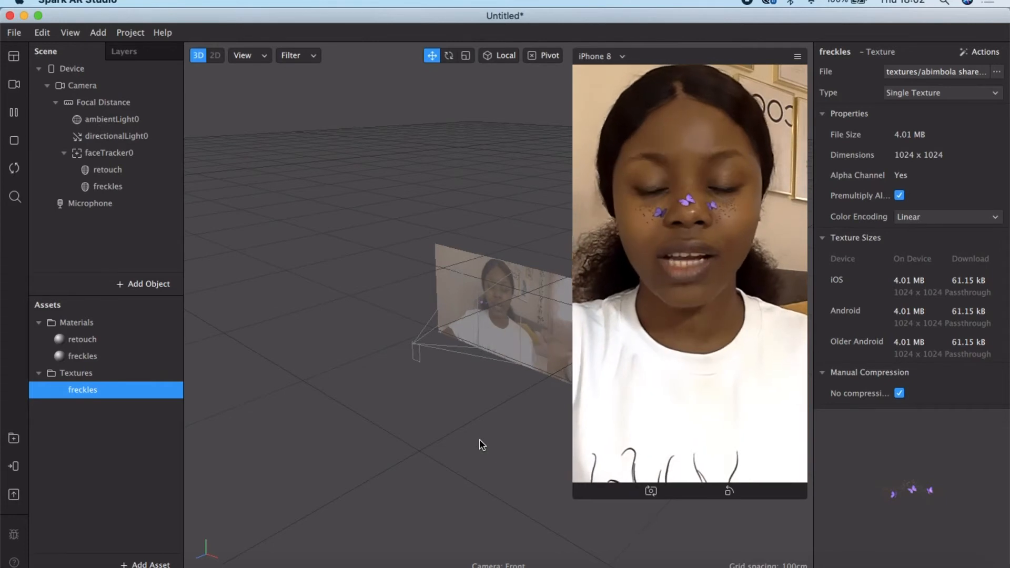
Step: Preview the effect on the built-in real-time simulation faces, ending with the second video, a long-haired woman
left_click(14, 86)
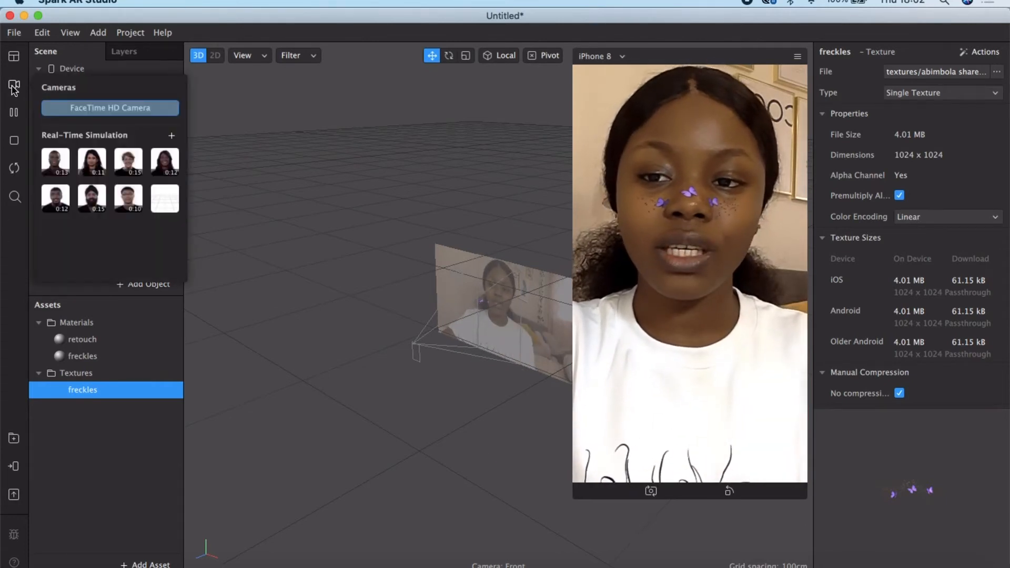
left_click(129, 162)
left_click(85, 165)
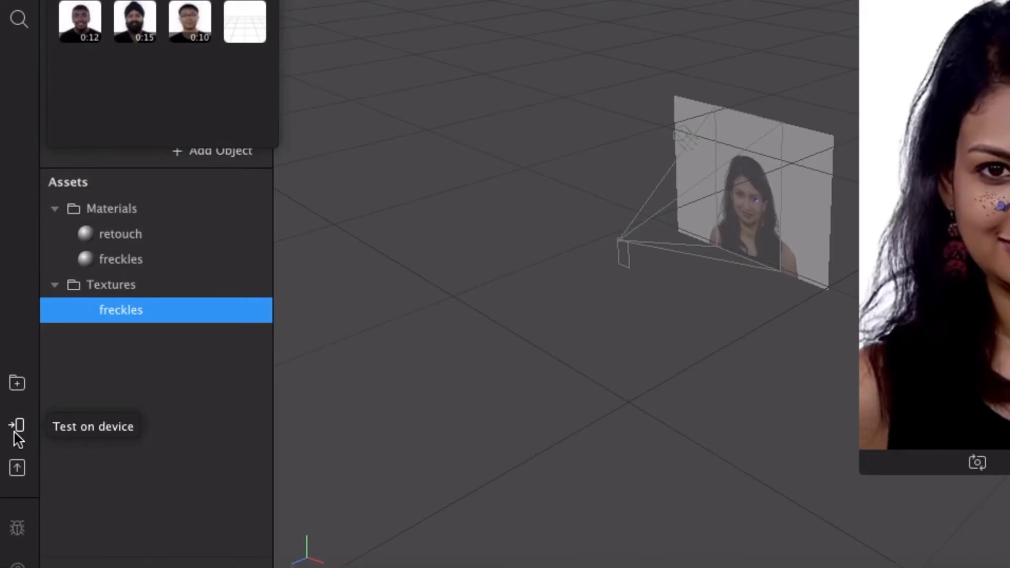
Step: Send the effect to the connected iPhone for a device test in Spark AR Player
left_click(16, 432)
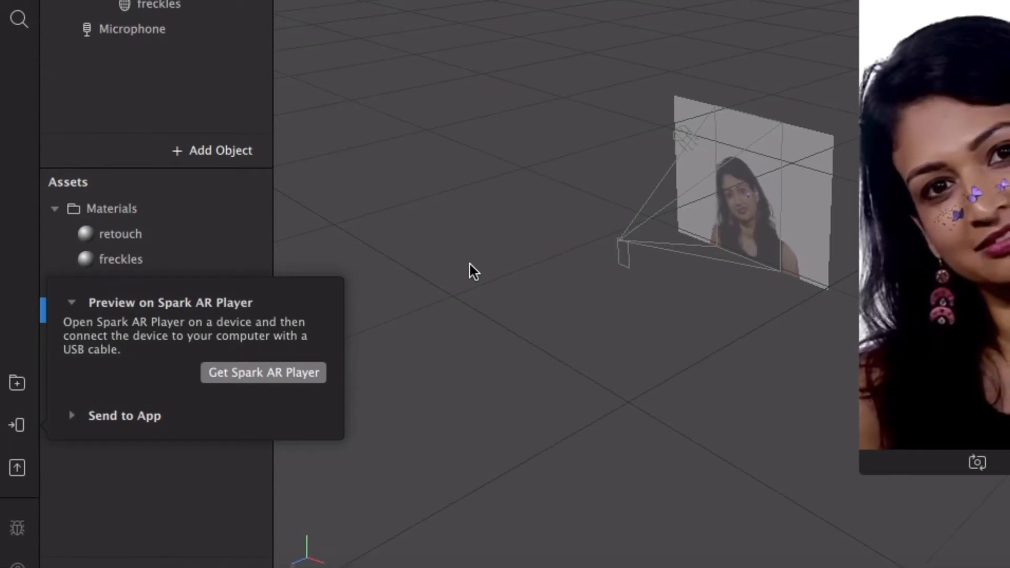
left_click(75, 418)
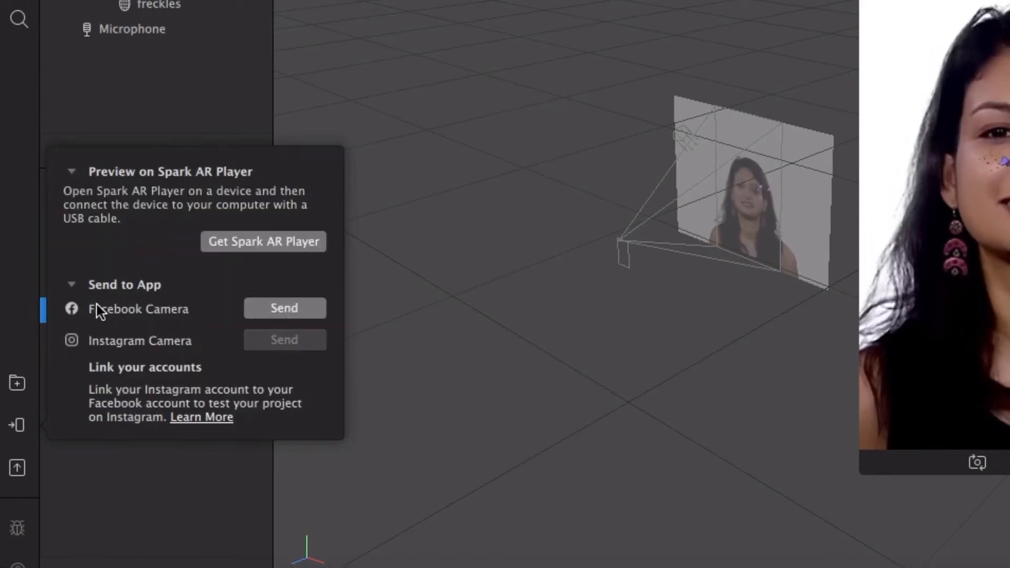
left_click(74, 292)
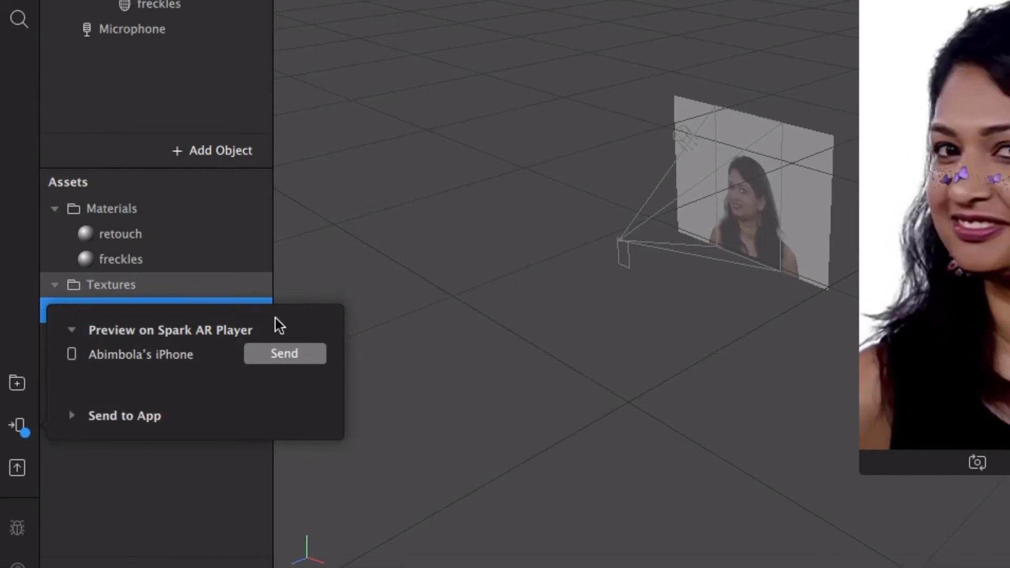
left_click(273, 358)
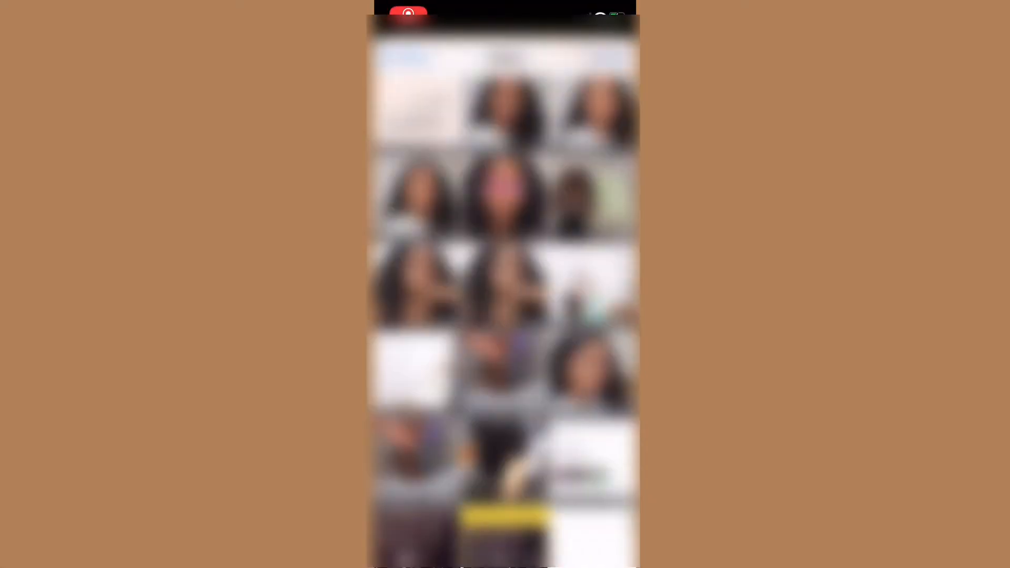
Step: Load a selfie video from the phone's library into Spark AR Player to test the effect, and open the player's options list
scroll(505, 316, "down", 1)
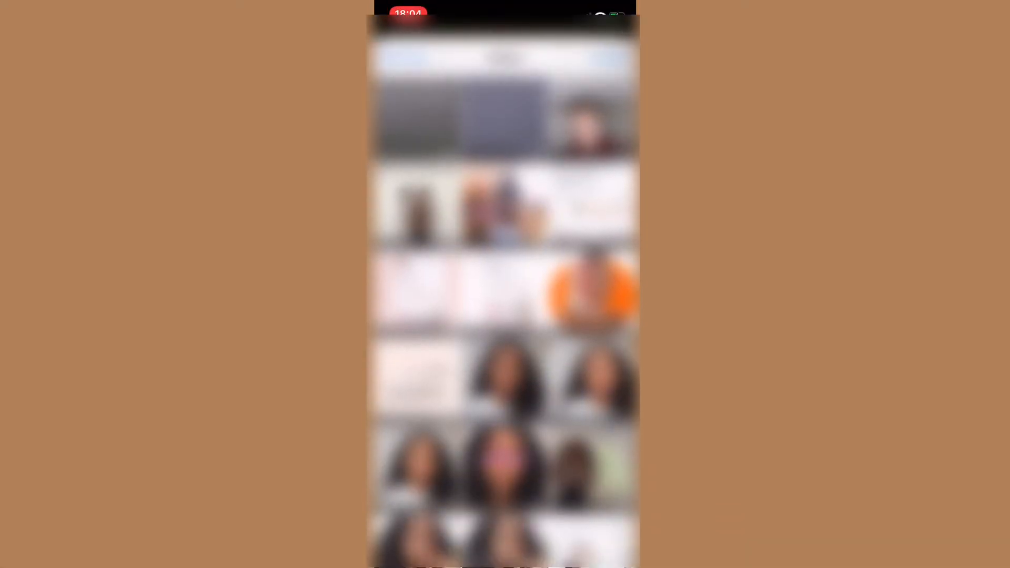
scroll(505, 315, "down", 2)
left_click(505, 458)
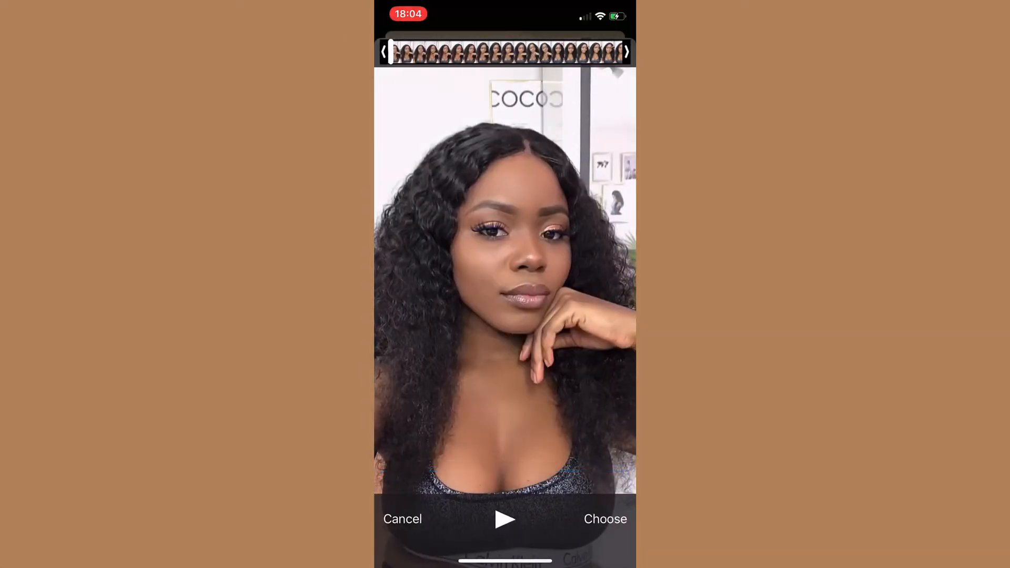
left_click(606, 519)
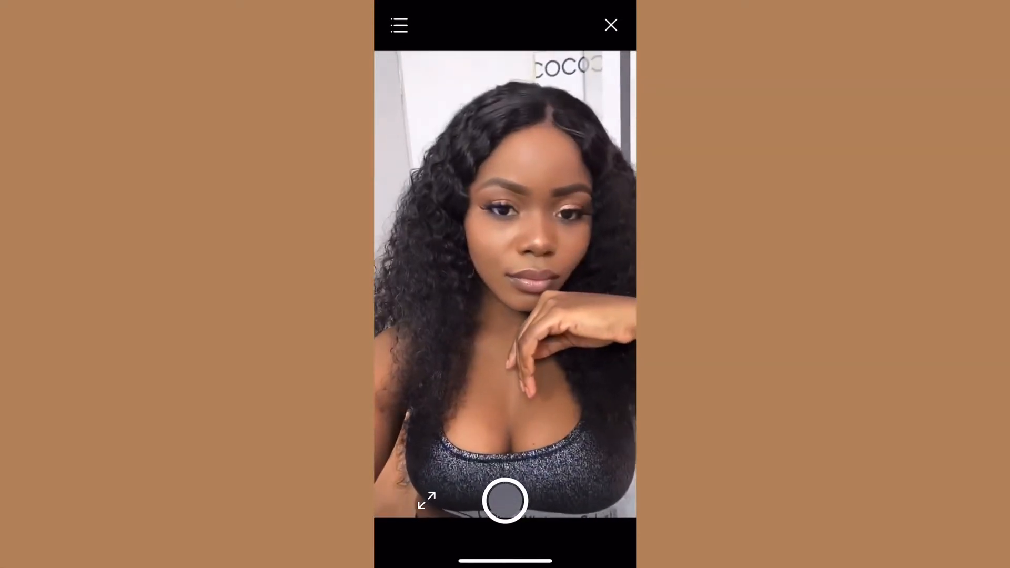
left_click(400, 25)
left_click(489, 176)
left_click(490, 107)
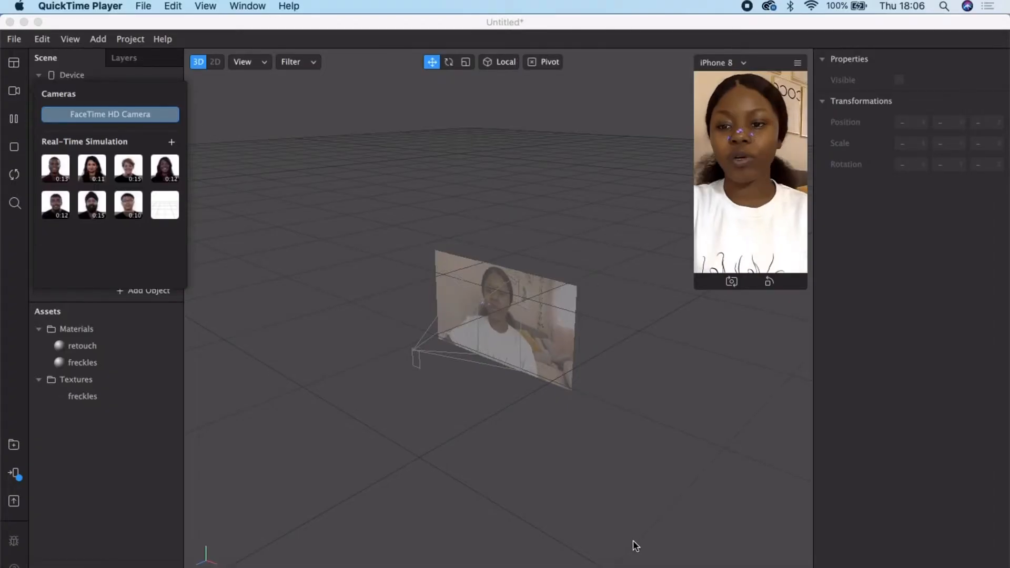
Step: Export the effect to Downloads under the name freckles, and leave the export dialog without uploading
left_click(14, 420)
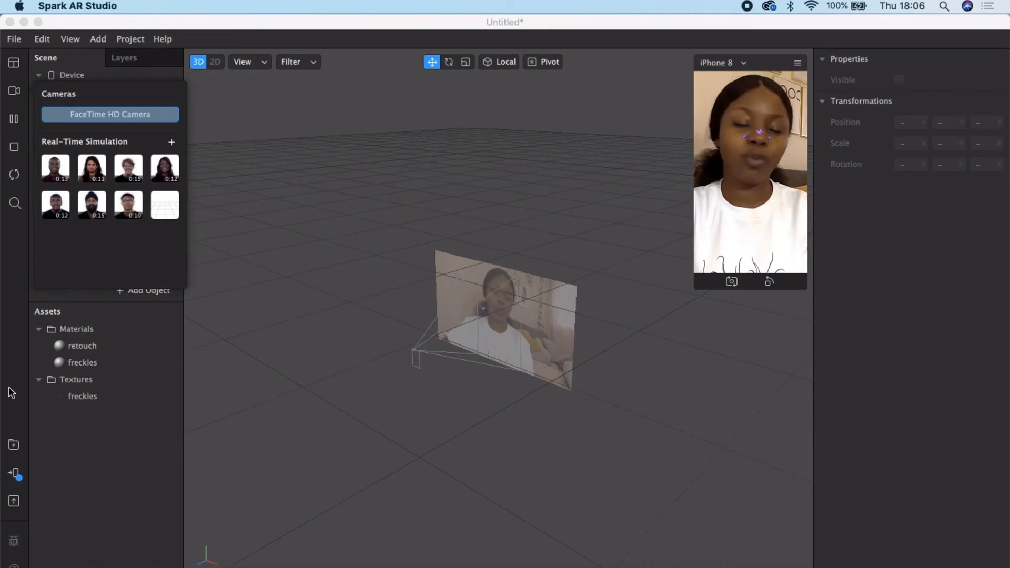
left_click(16, 38)
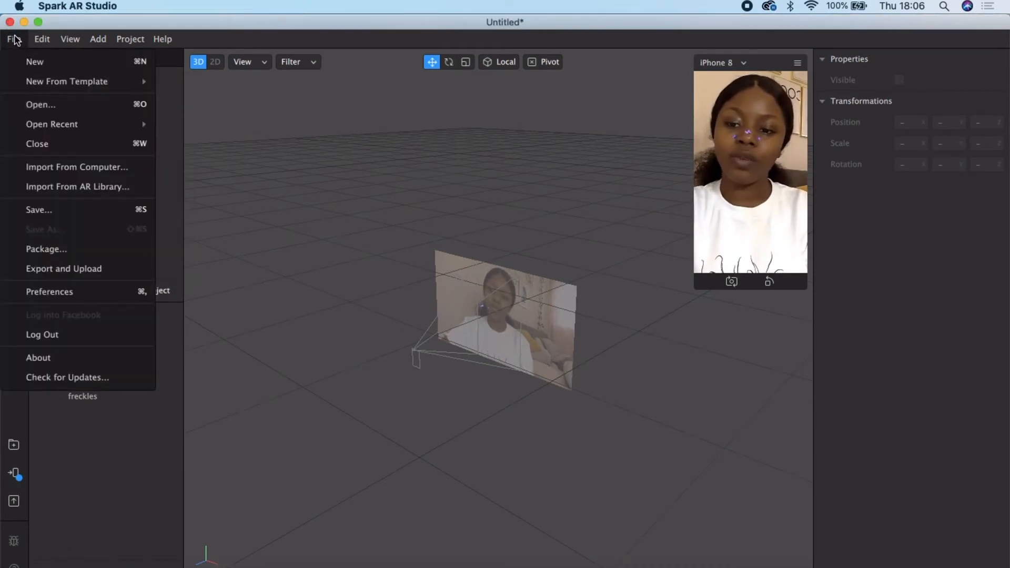
left_click(89, 269)
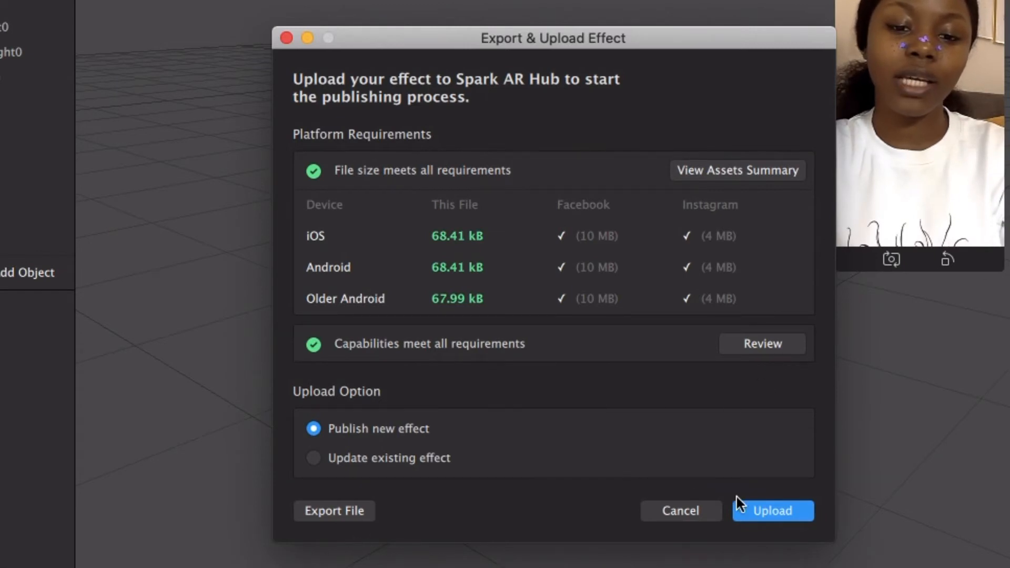
left_click(348, 509)
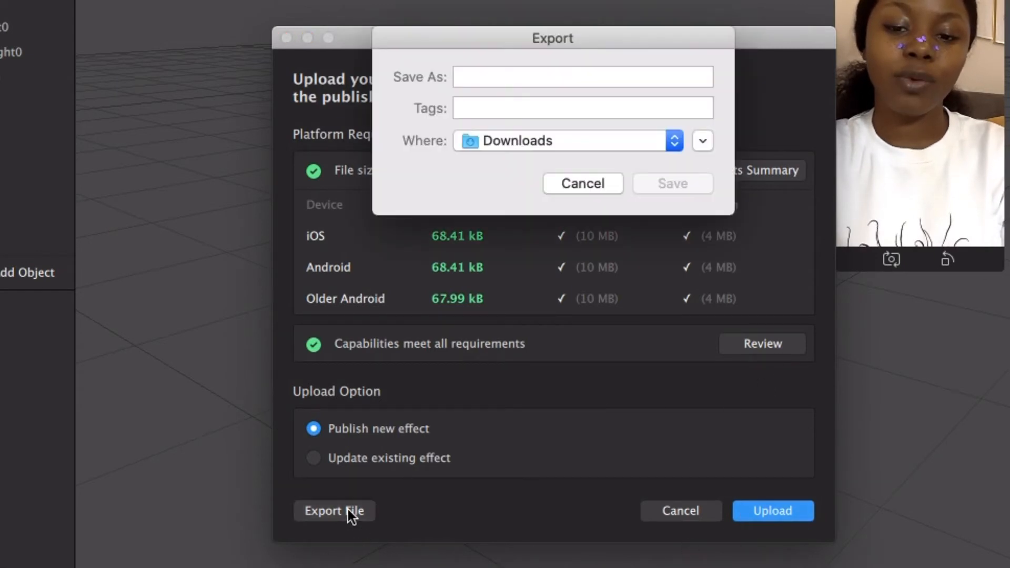
left_click(515, 78)
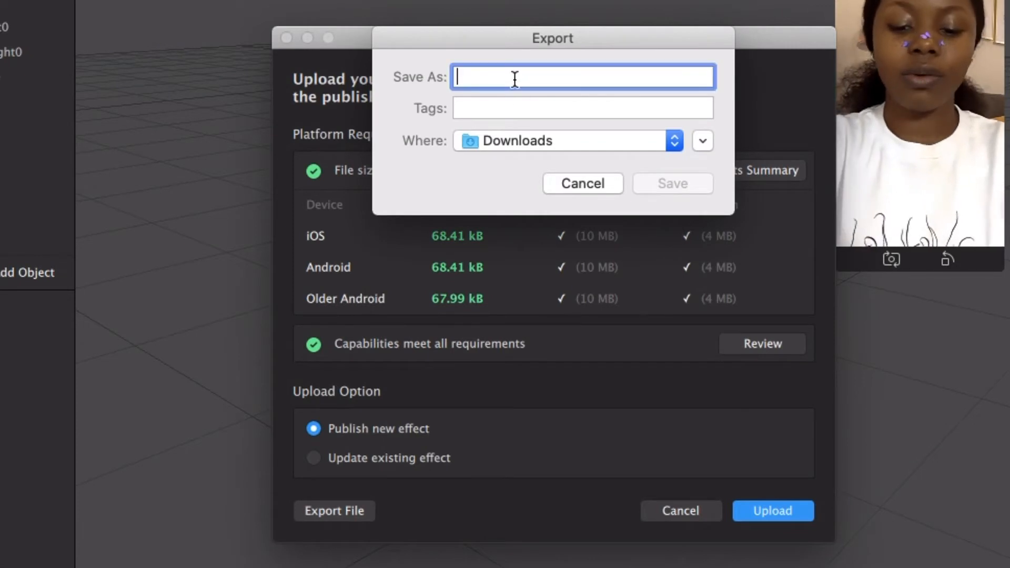
type("freckless")
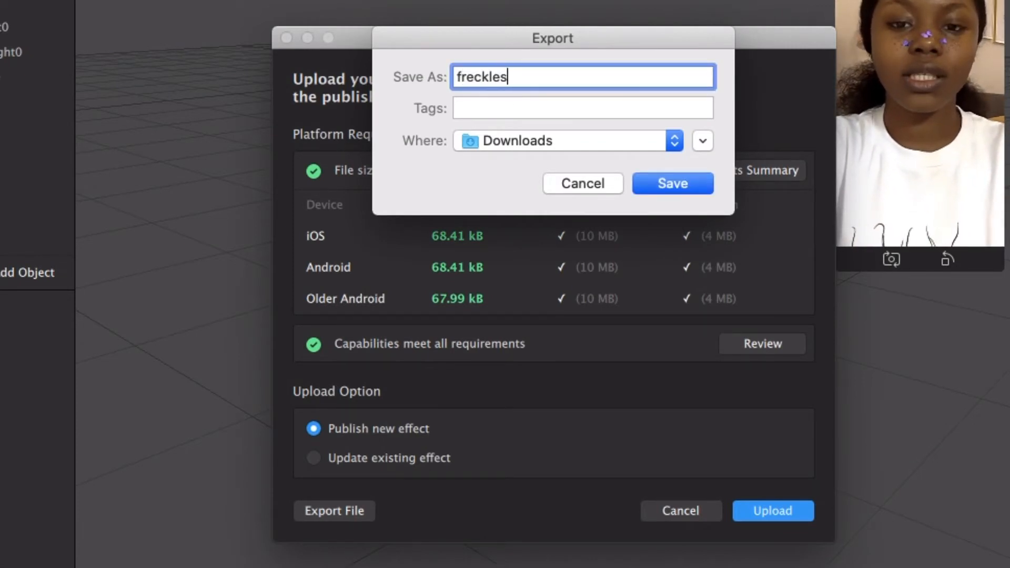
left_click(689, 182)
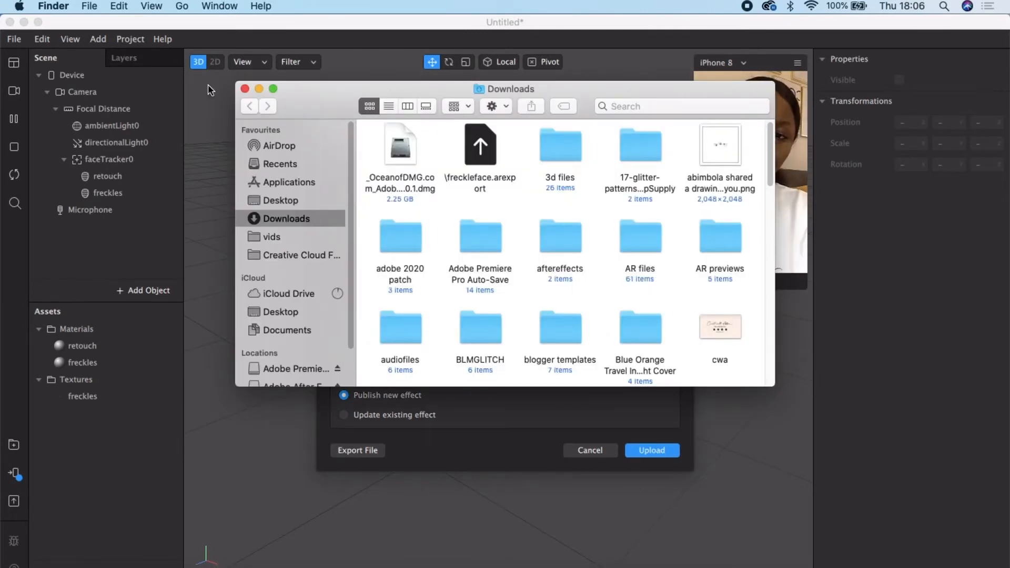
left_click(245, 89)
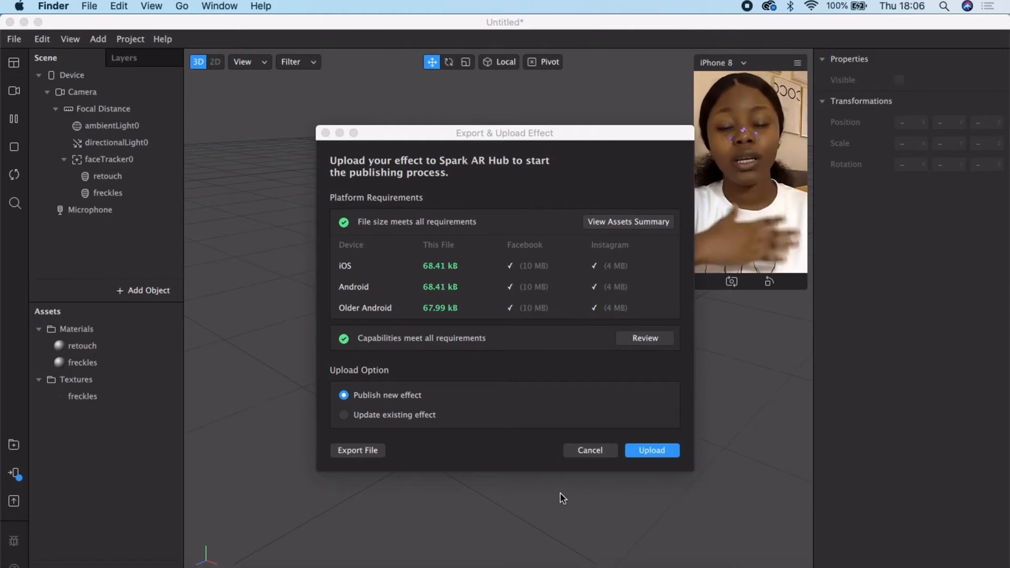
left_click(588, 450)
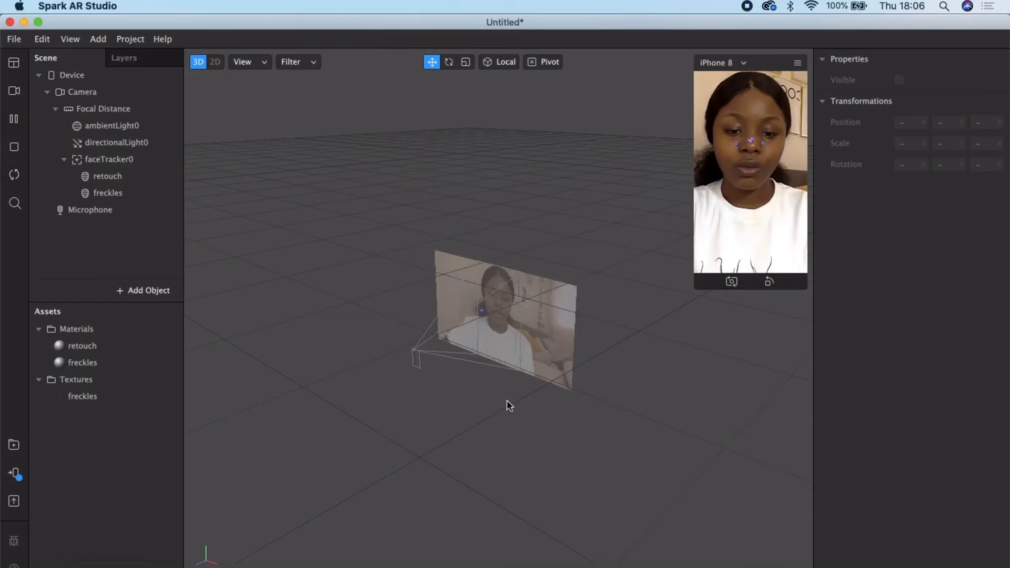
Step: Close the project, saving it to Downloads as freckles, and close the start window
left_click(9, 22)
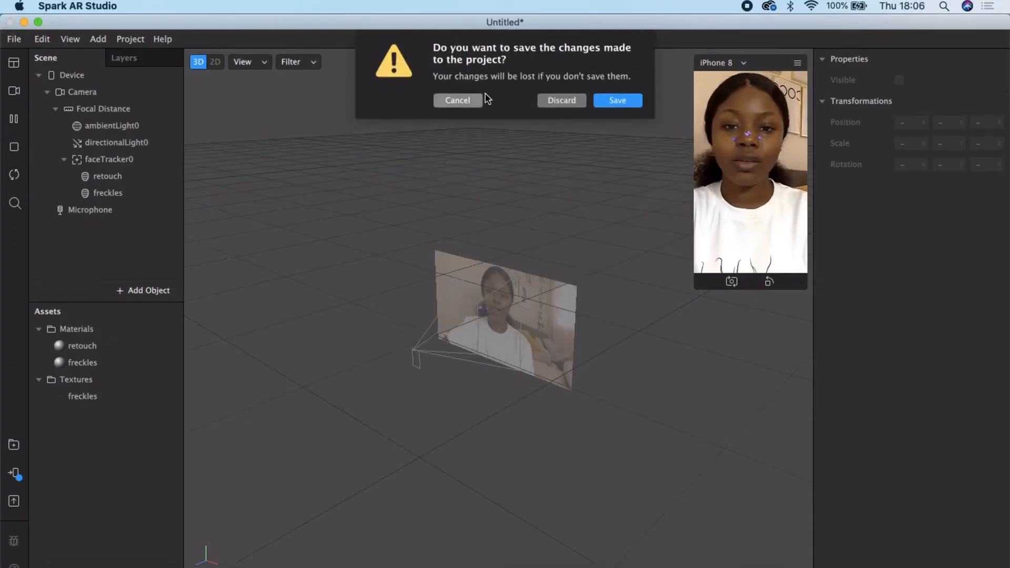
left_click(619, 100)
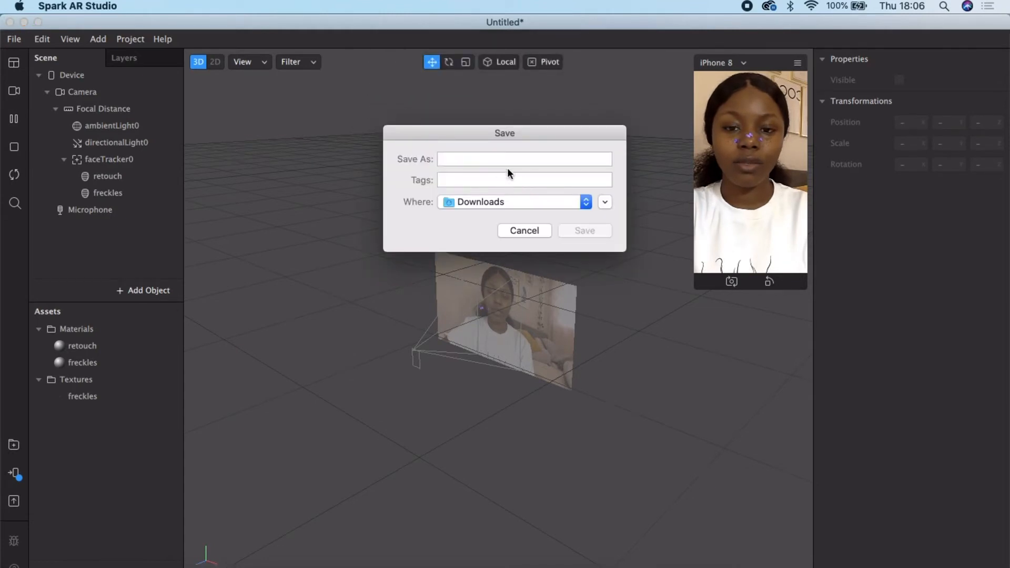
left_click(501, 158)
type("fre")
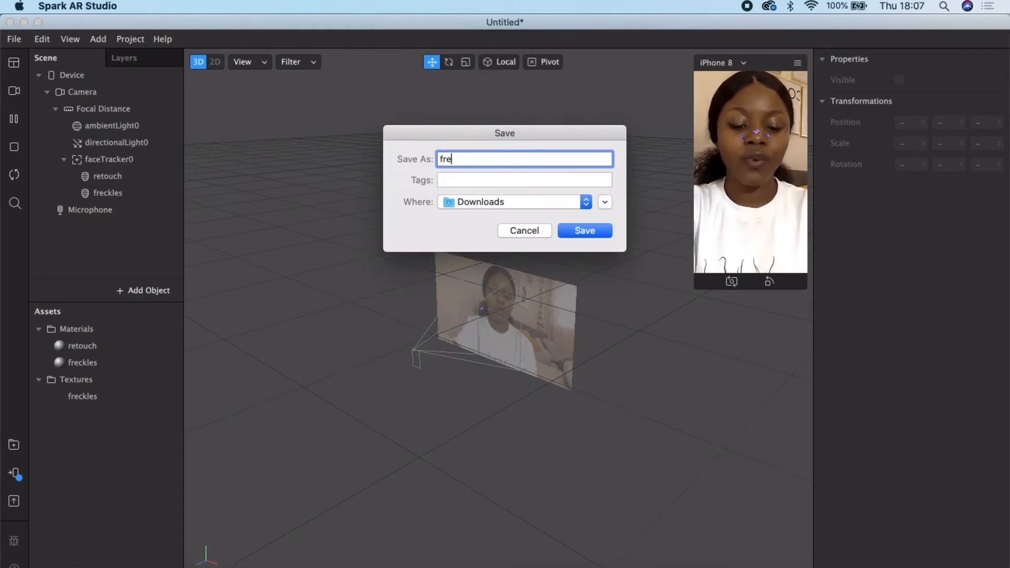
type("ckles")
left_click(595, 230)
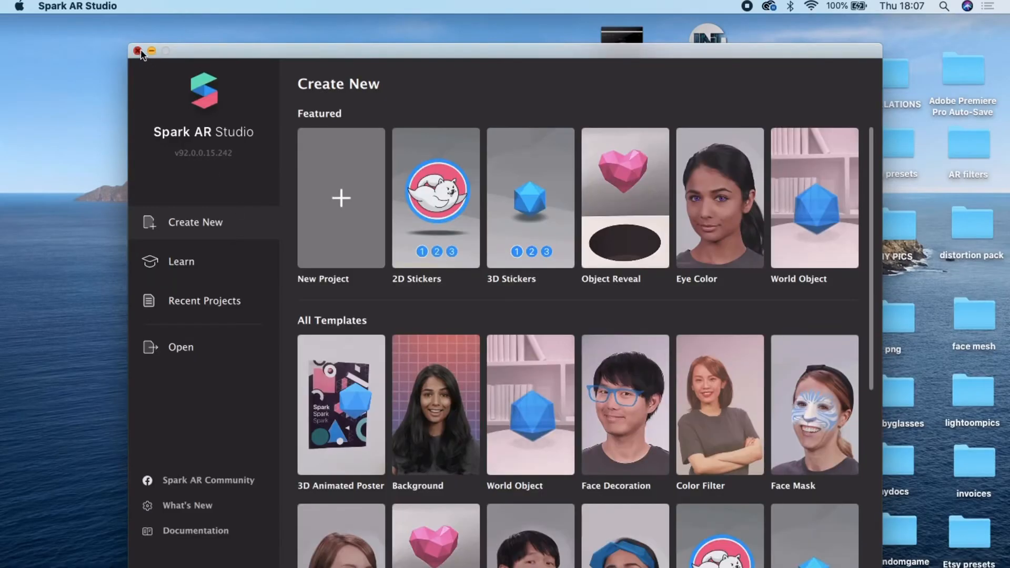
left_click(138, 50)
Step: Switch to Chrome and load the Spark AR Hub dashboard at facebook.com/sparkarhub/dashboard/
left_click(210, 562)
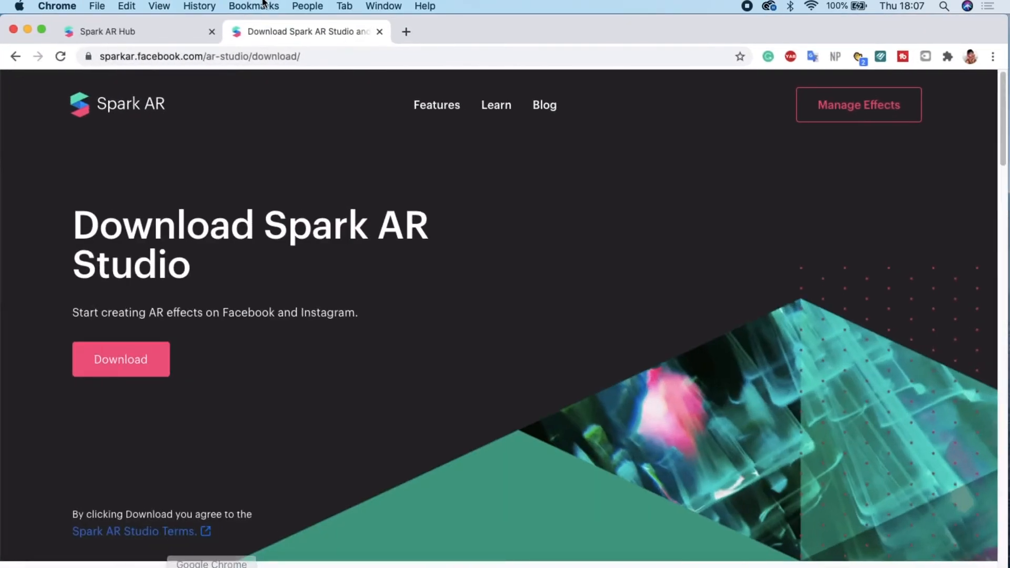
left_click(164, 33)
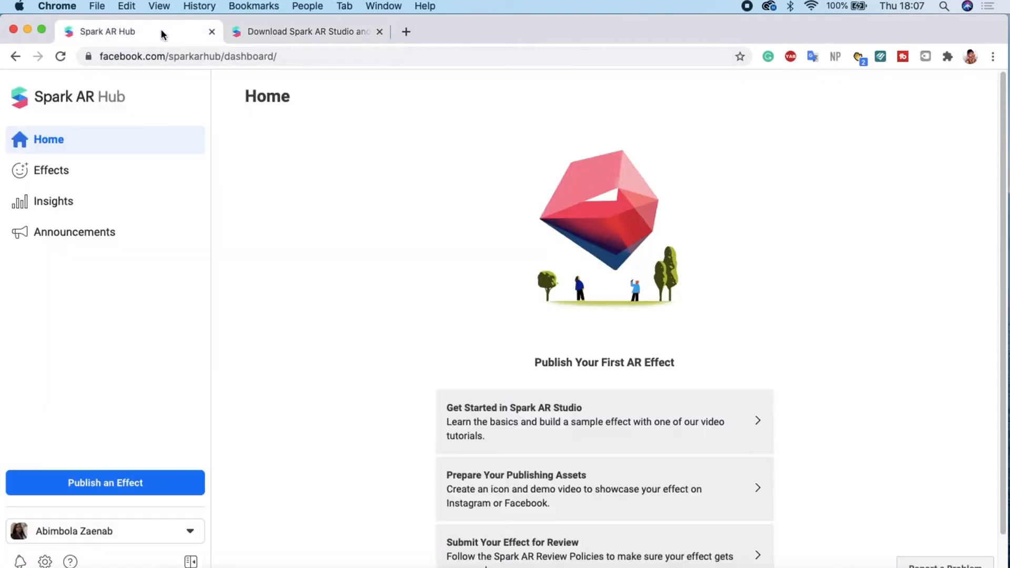
left_click(289, 58)
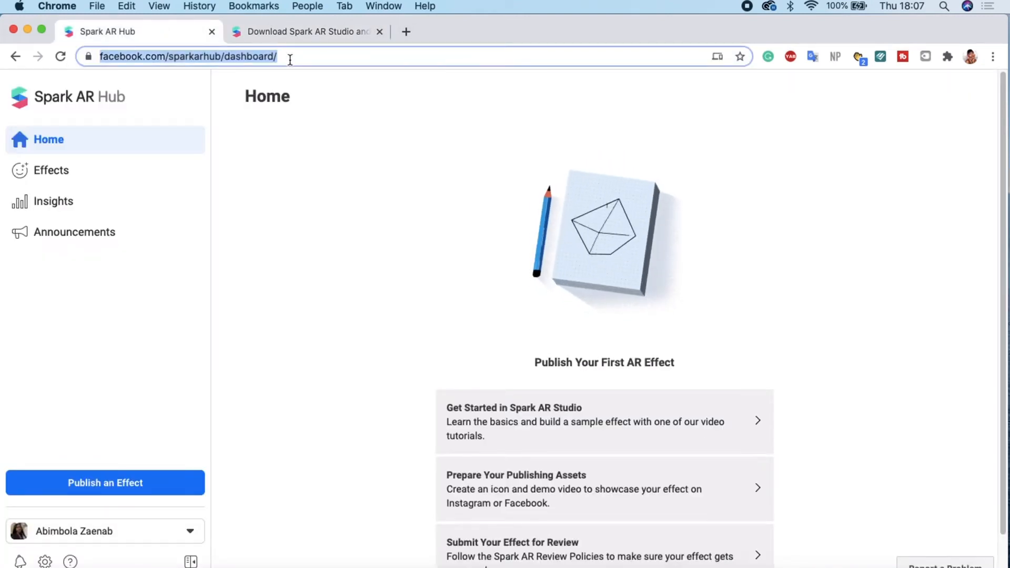
key("Return")
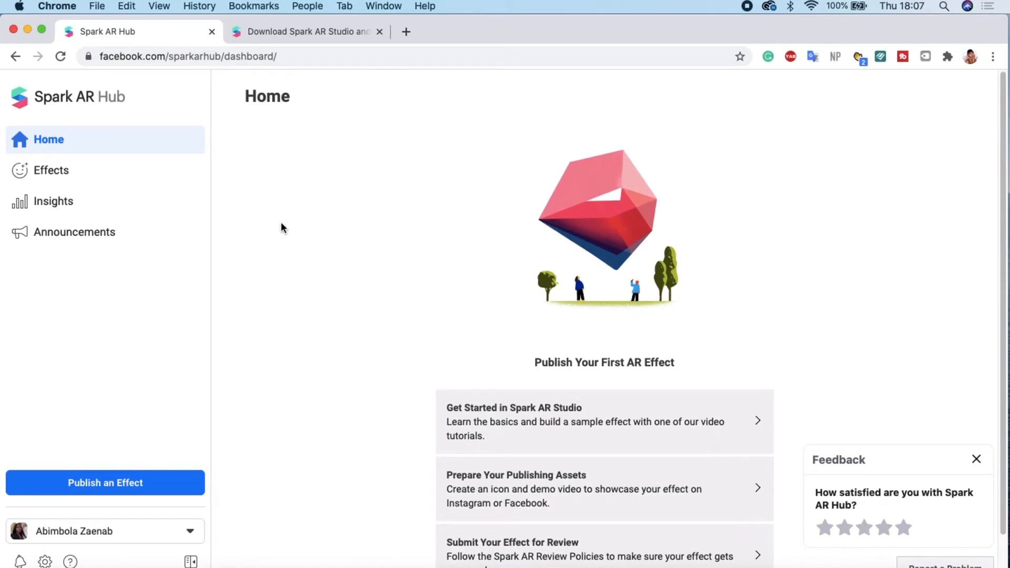
Step: Start publishing an effect with Instagram as the platform, dismissing the feedback survey
left_click(116, 483)
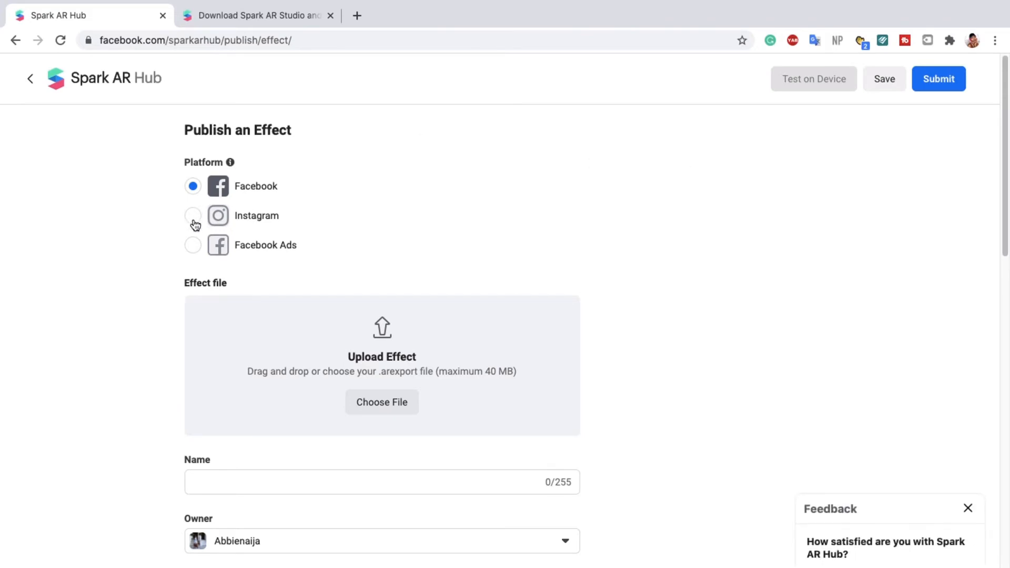
left_click(967, 509)
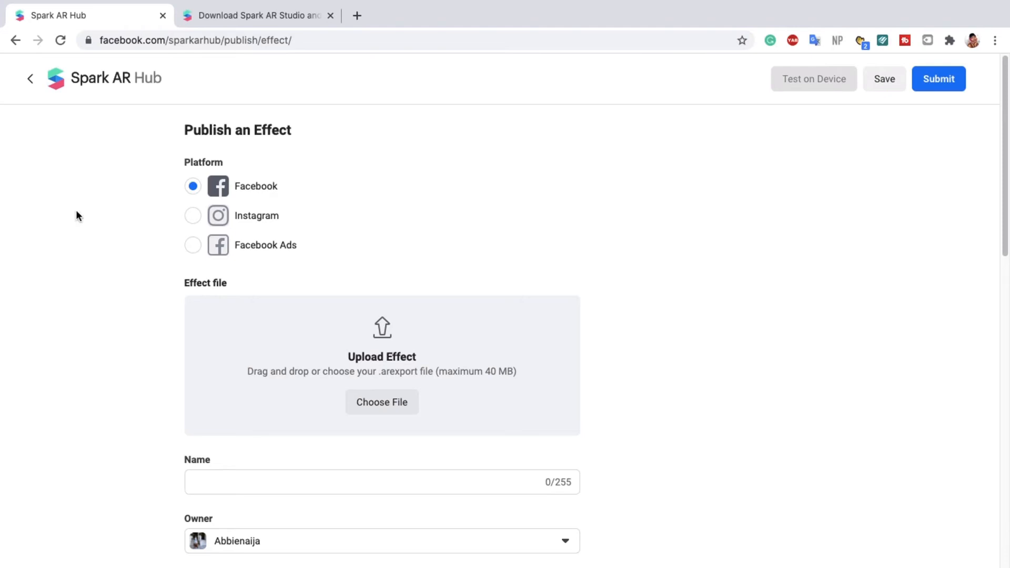
left_click(193, 216)
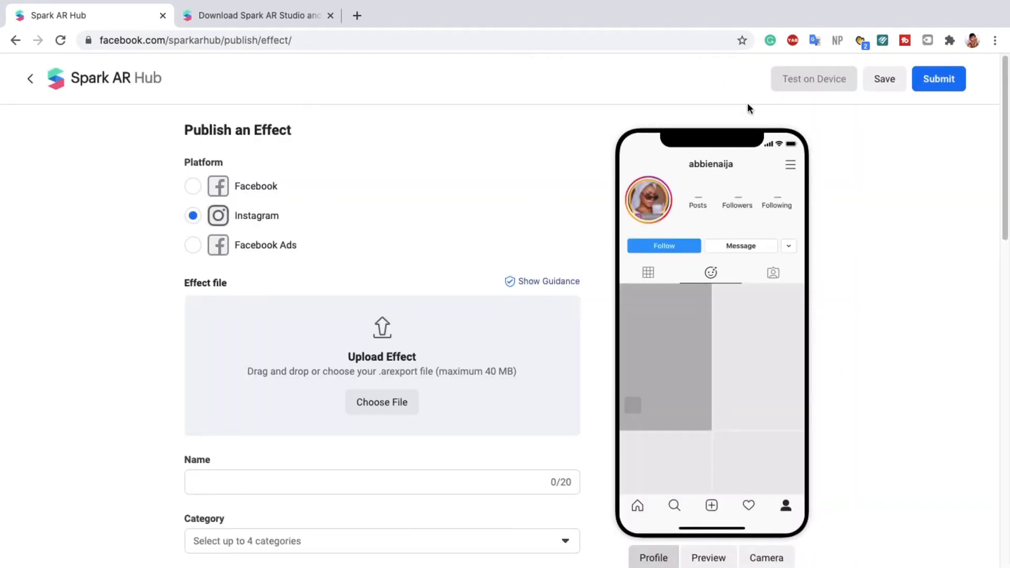
Step: Review the publishing form's fields, from the effect file and name to the owner, Instagram account and media section
scroll(467, 456, "down", 10)
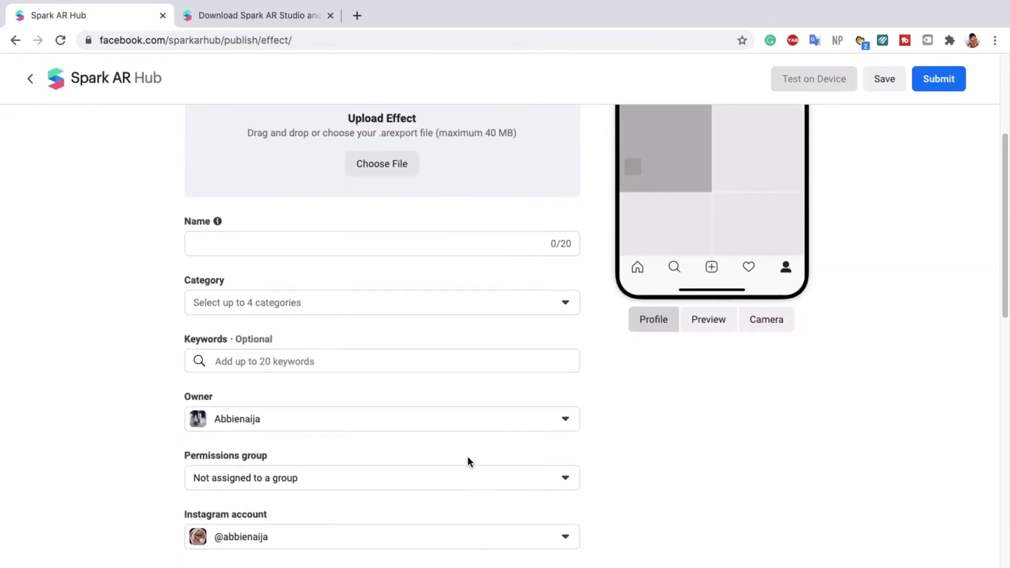
scroll(468, 463, "up", 3)
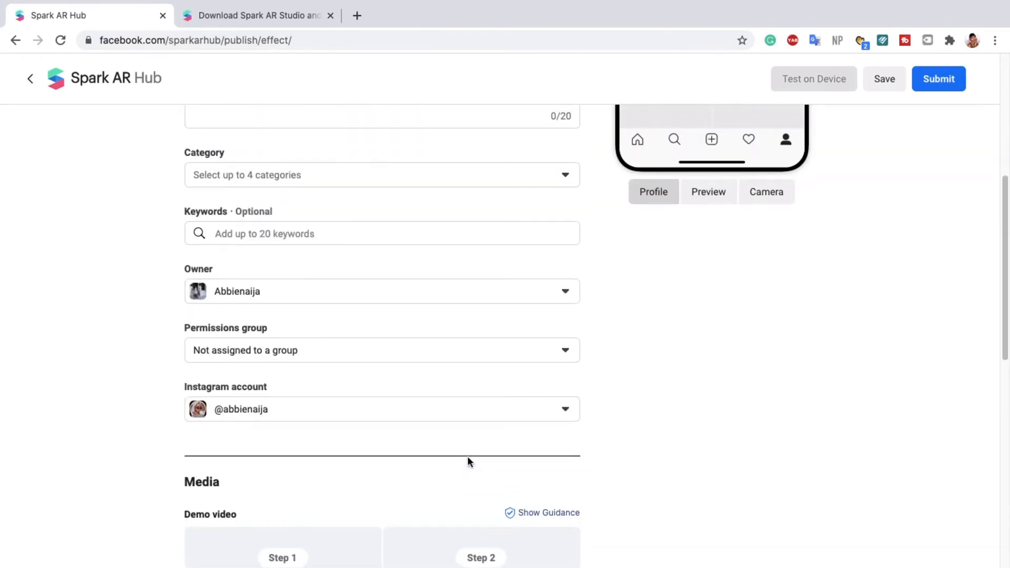
scroll(468, 460, "up", 10)
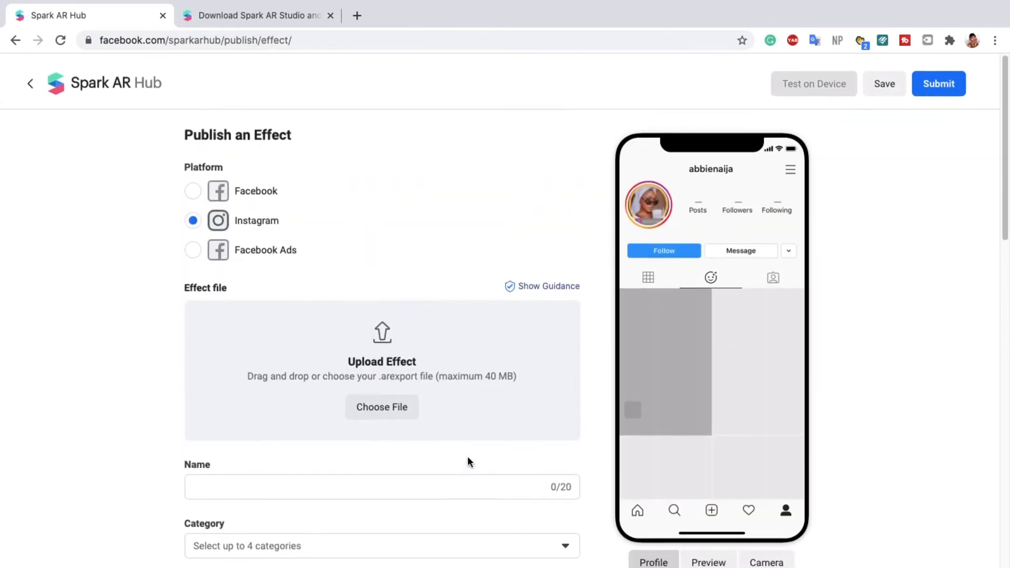
scroll(470, 463, "down", 6)
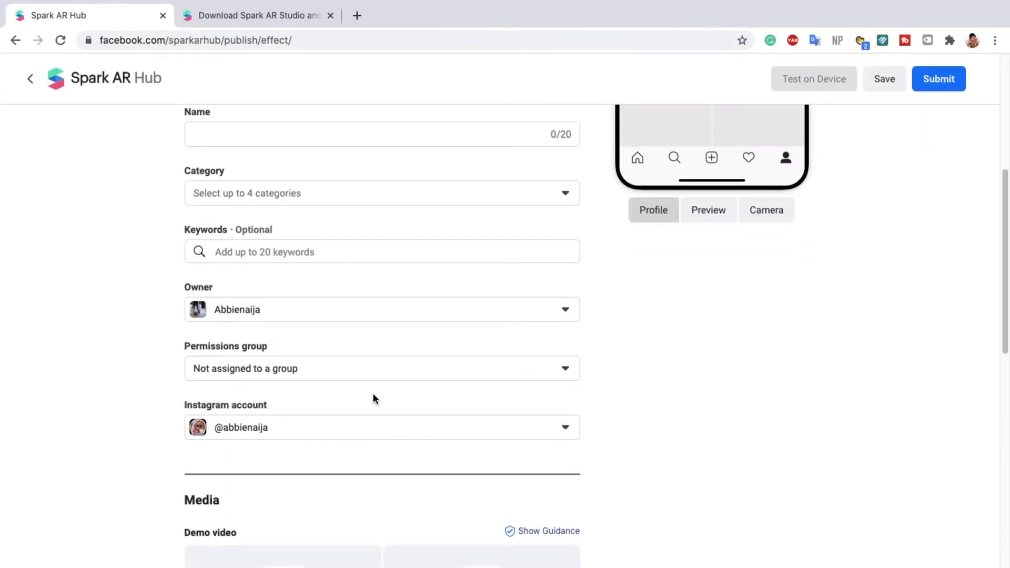
scroll(372, 398, "down", 4)
scroll(371, 399, "up", 3)
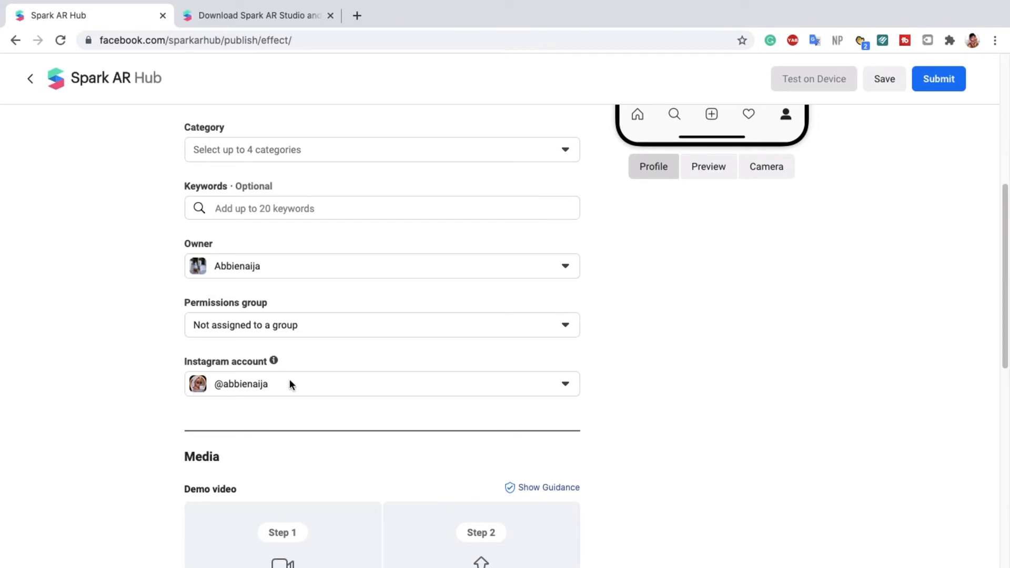
scroll(289, 384, "up", 7)
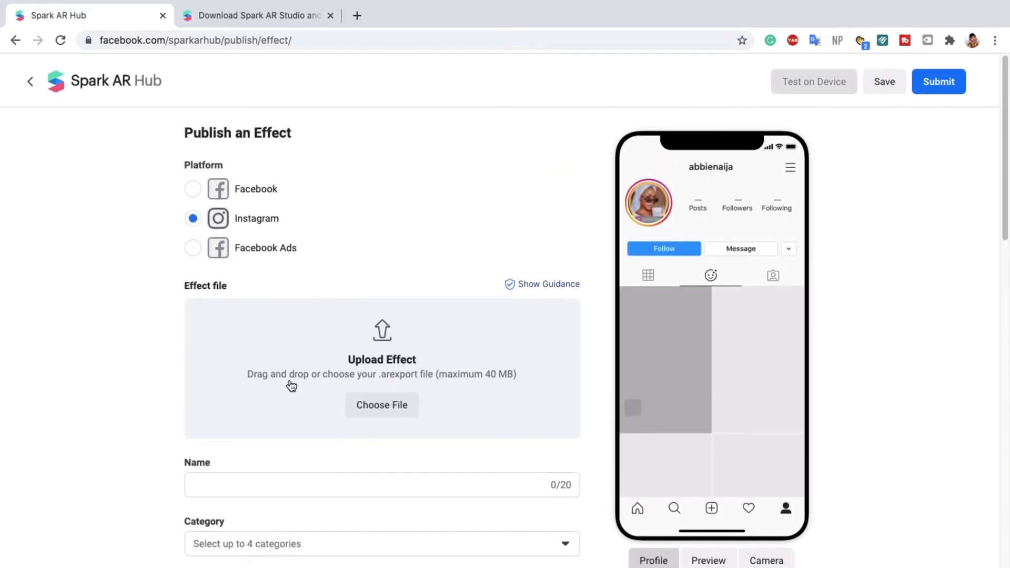
Step: Upload freckless.arexport from Downloads as the effect file
left_click(381, 403)
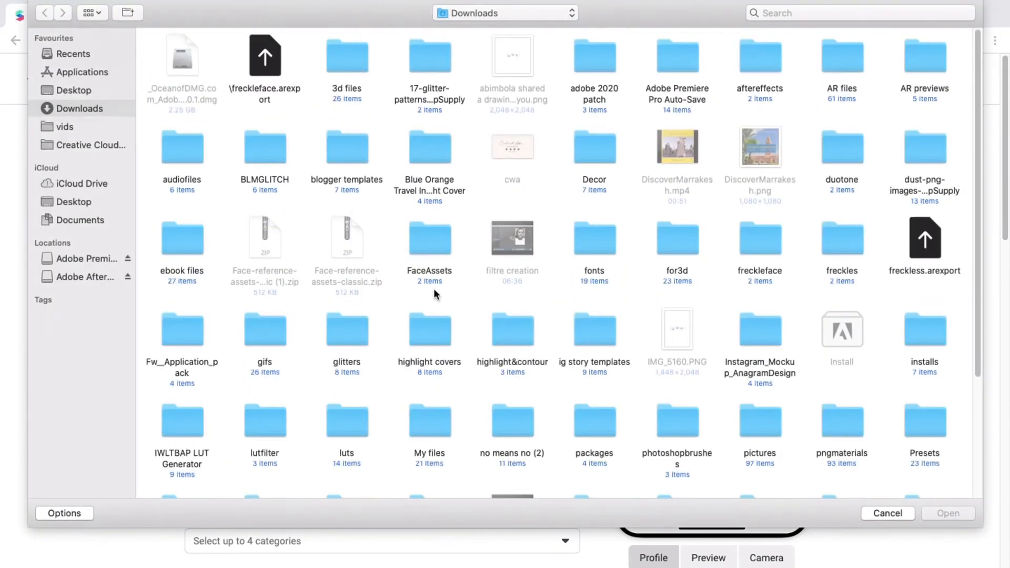
left_click(928, 233)
left_click(948, 512)
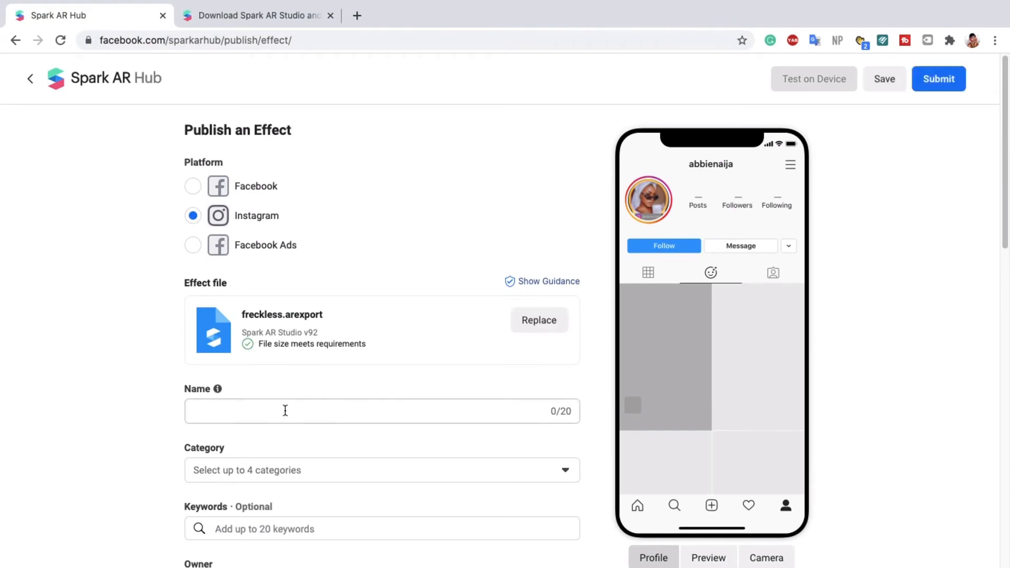
Step: Name the effect Freckledface
left_click(253, 415)
type("Fr")
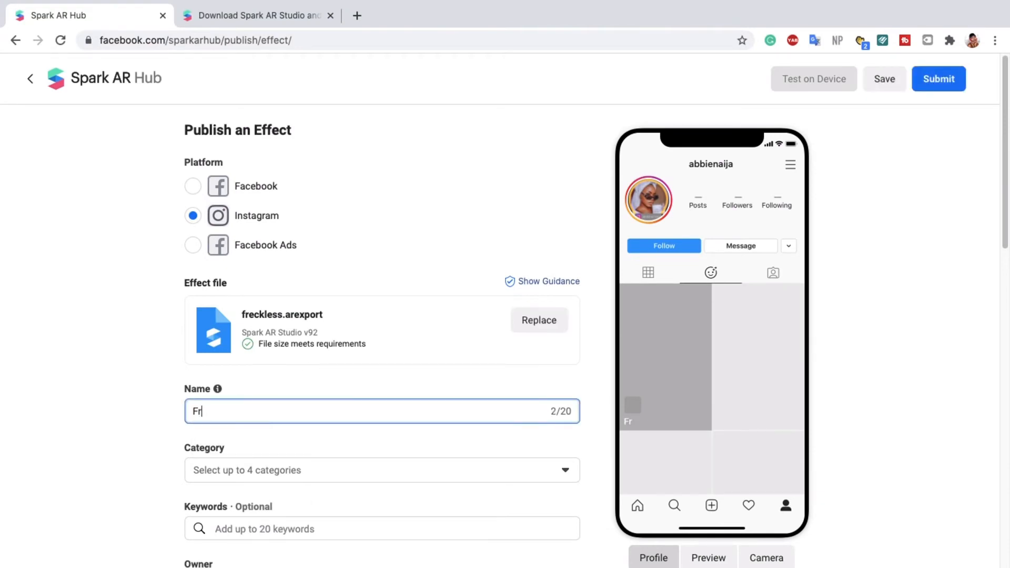
type("eckledface")
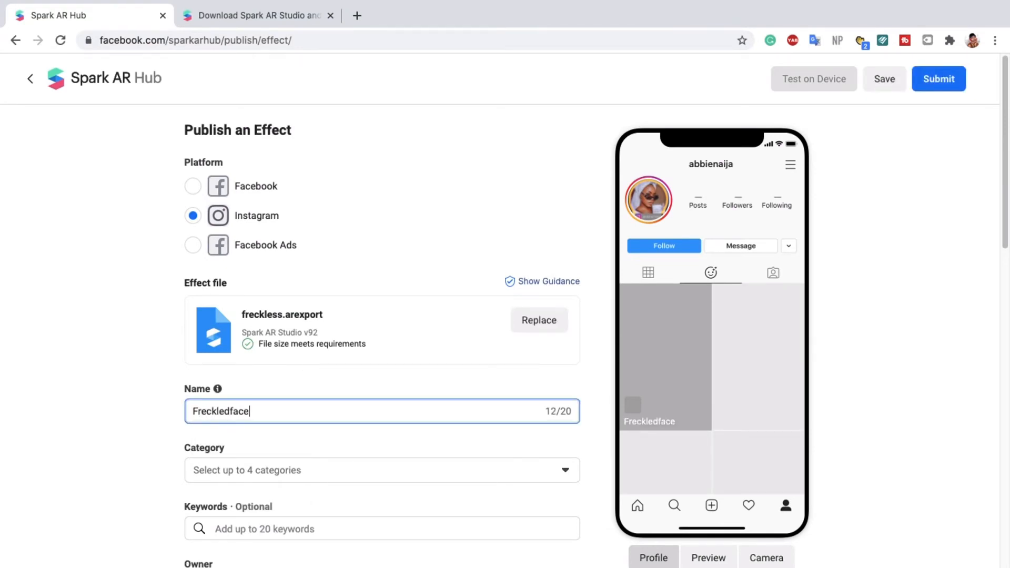
left_click(158, 435)
Step: Assign the effect to the Selfies and Appearance categories, and look through the remaining categories before closing the list
scroll(159, 434, "down", 3)
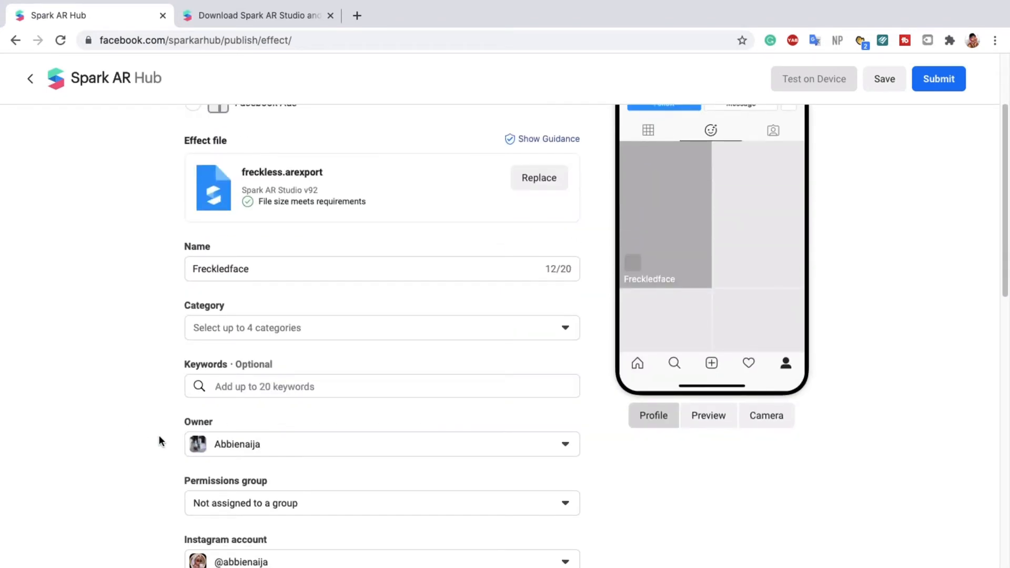
left_click(252, 328)
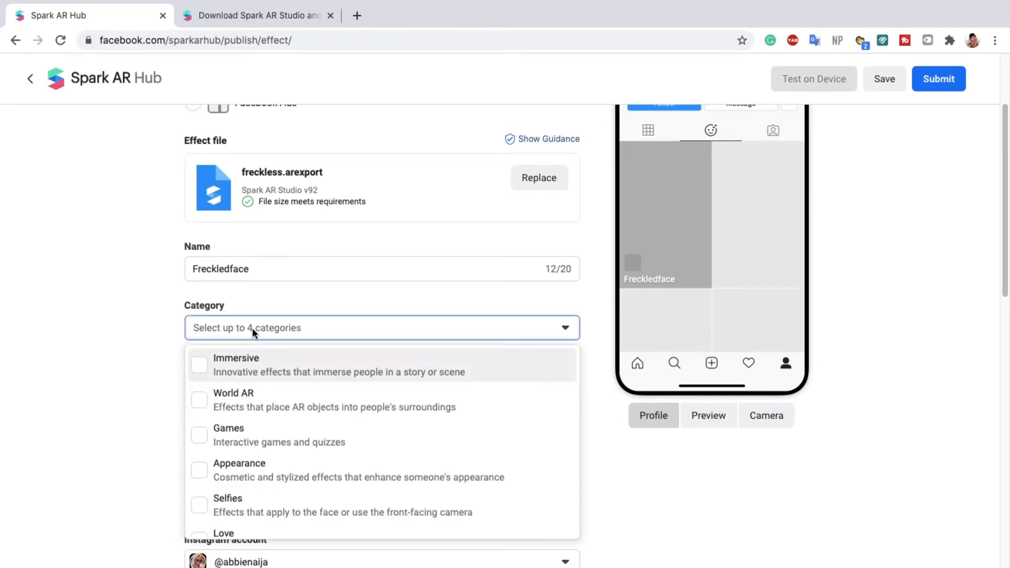
scroll(237, 500, "down", 1)
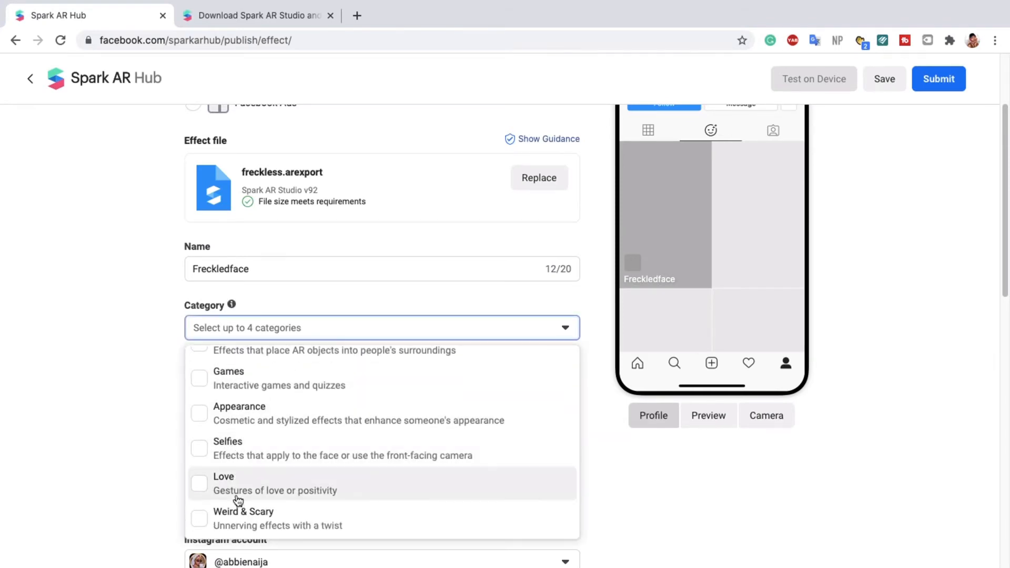
left_click(202, 455)
left_click(202, 419)
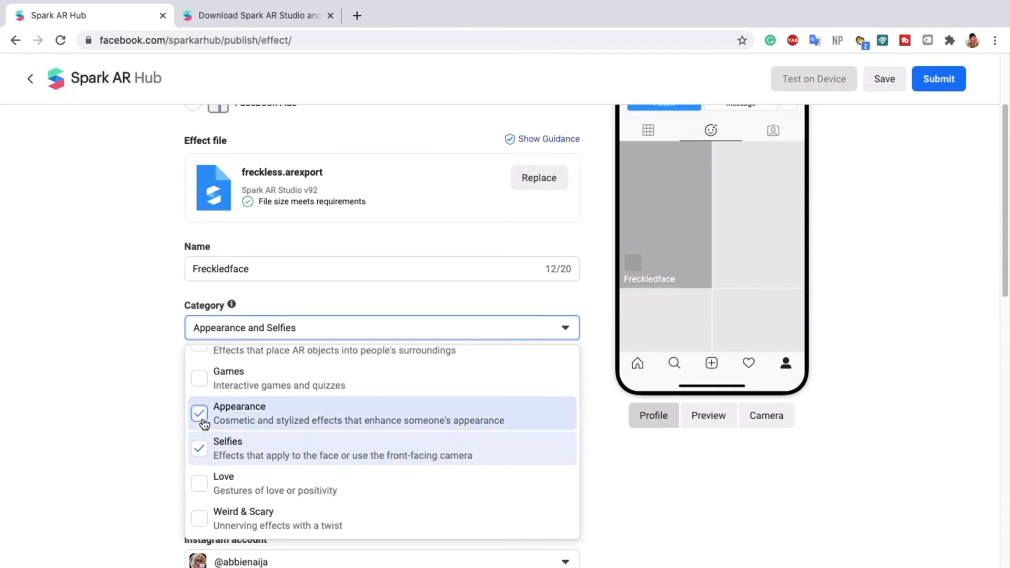
scroll(296, 451, "down", 3)
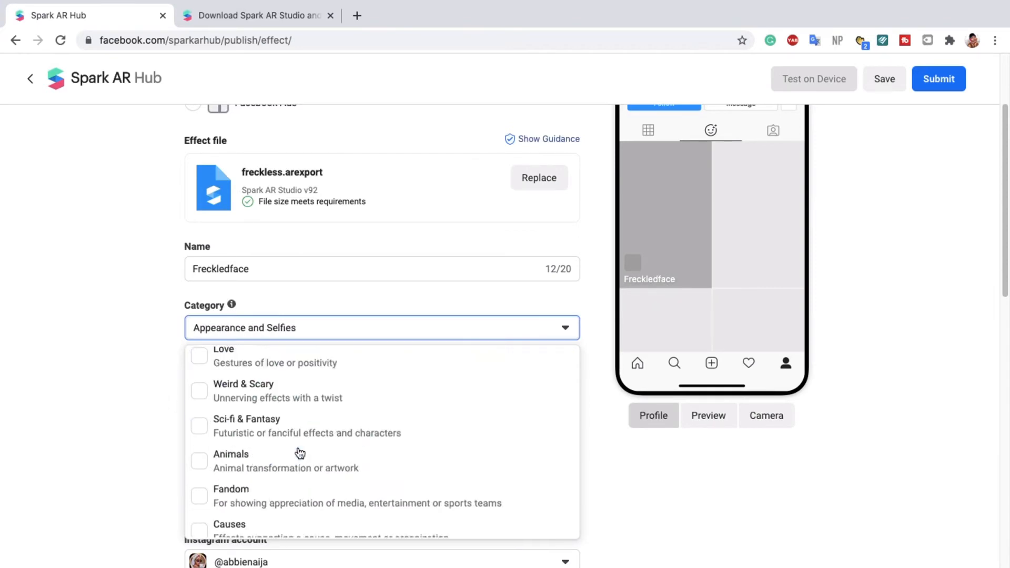
scroll(300, 453, "down", 2)
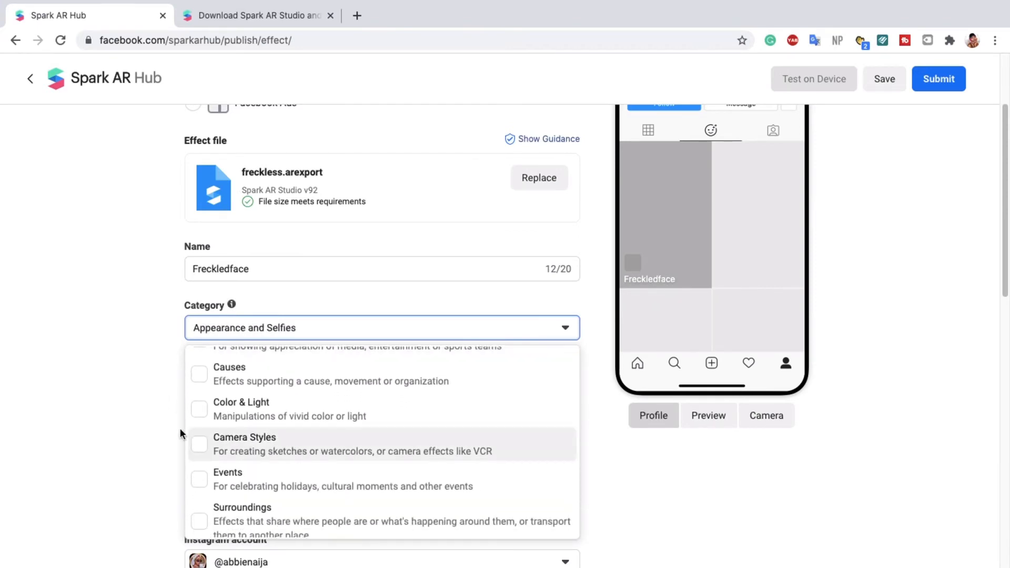
left_click(151, 399)
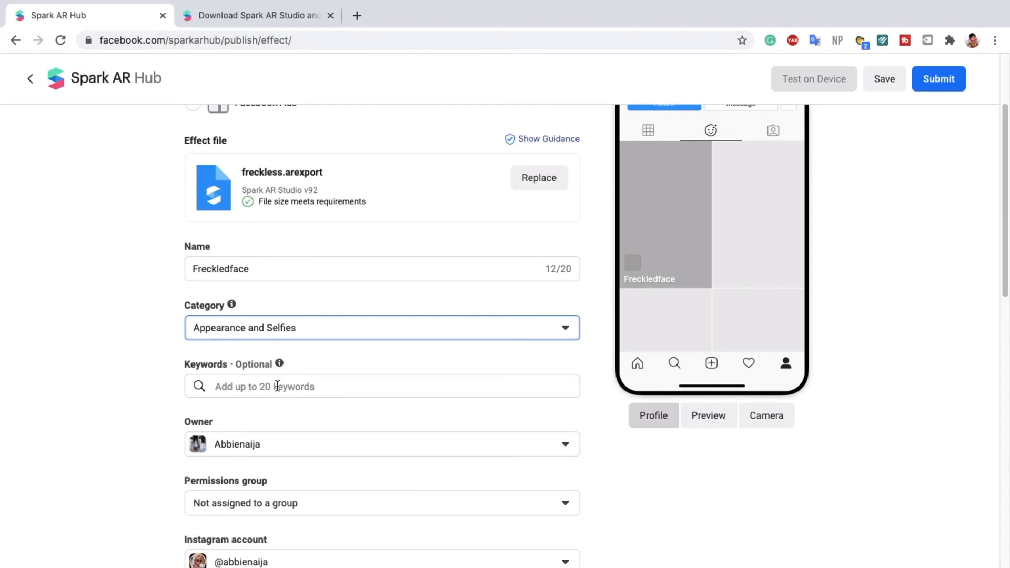
Step: Add the keywords freckles, beauty filter, beauty and skin to the effect
scroll(277, 386, "down", 2)
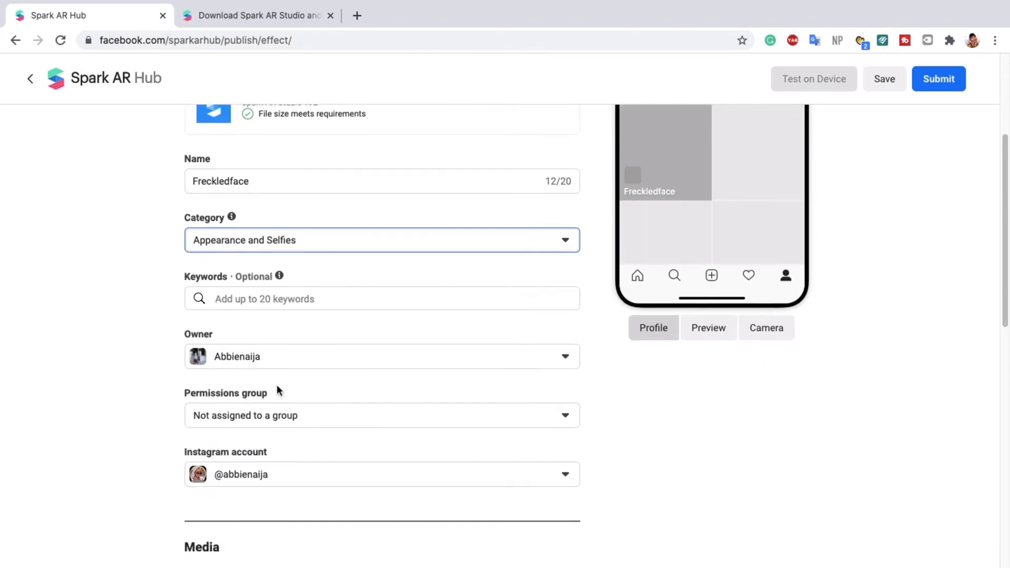
left_click(236, 300)
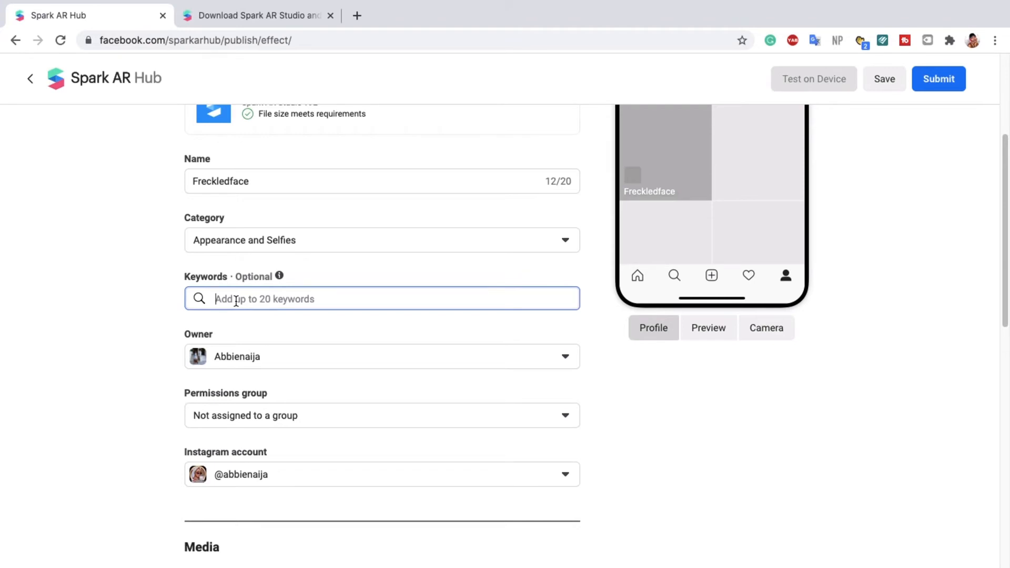
type("freckles")
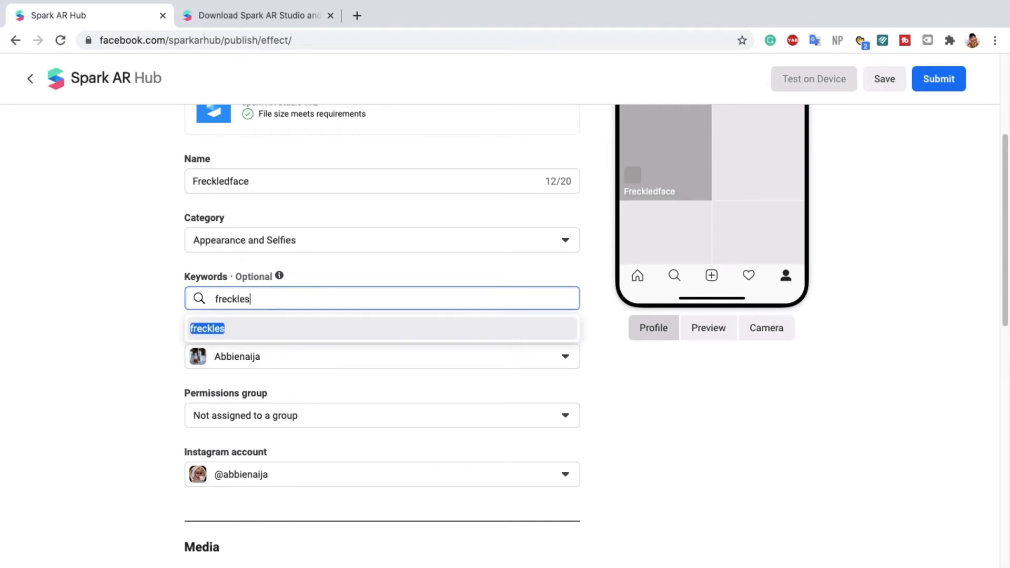
key("Return")
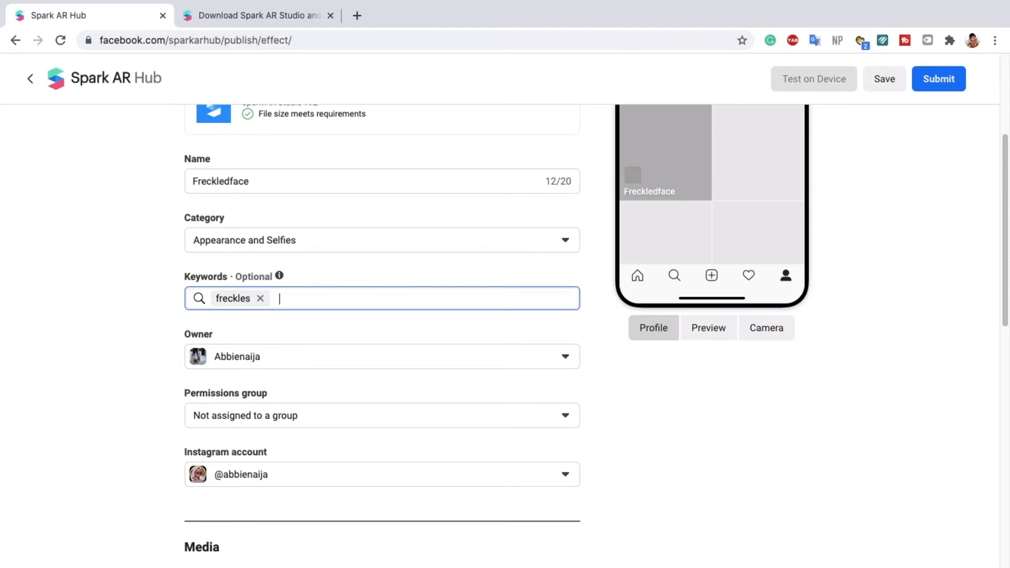
type("beauty filter")
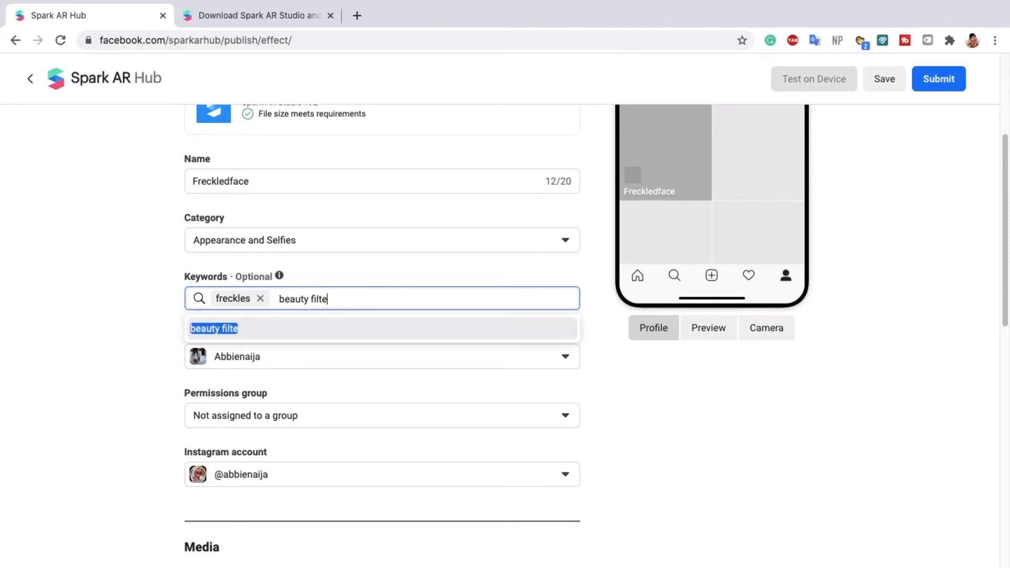
key("Return")
type("beauty")
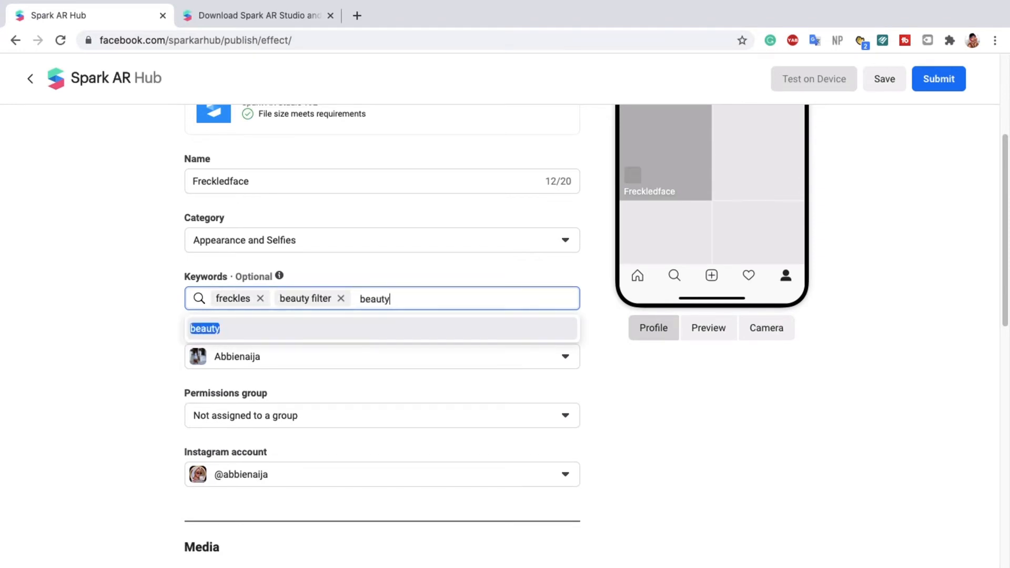
key("Return")
type("skin")
key("Return")
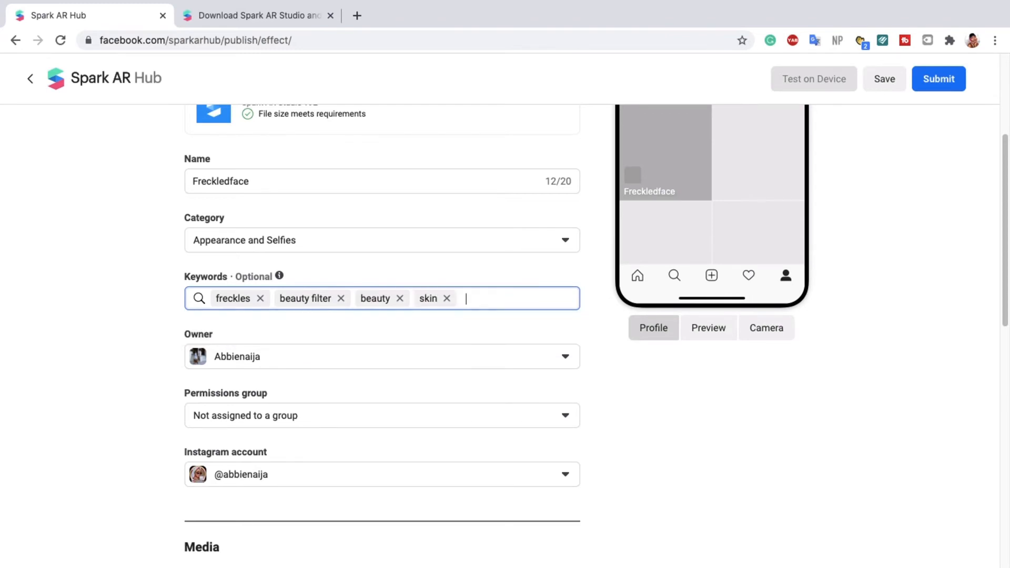
Step: Add the keyword selfie to the effect and save the publishing form
type("selfie")
key("Return")
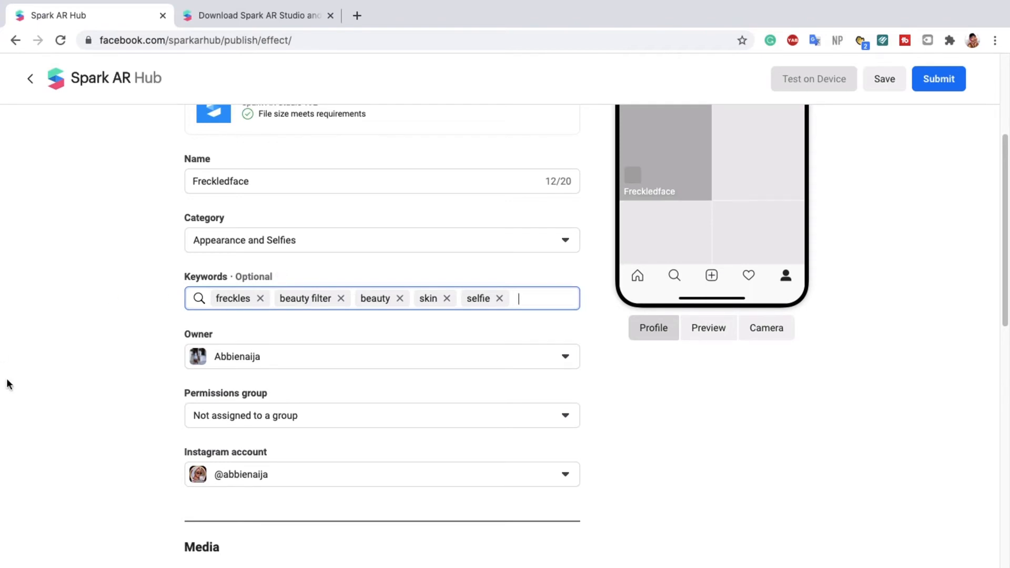
scroll(110, 387, "down", 5)
scroll(110, 383, "down", 2)
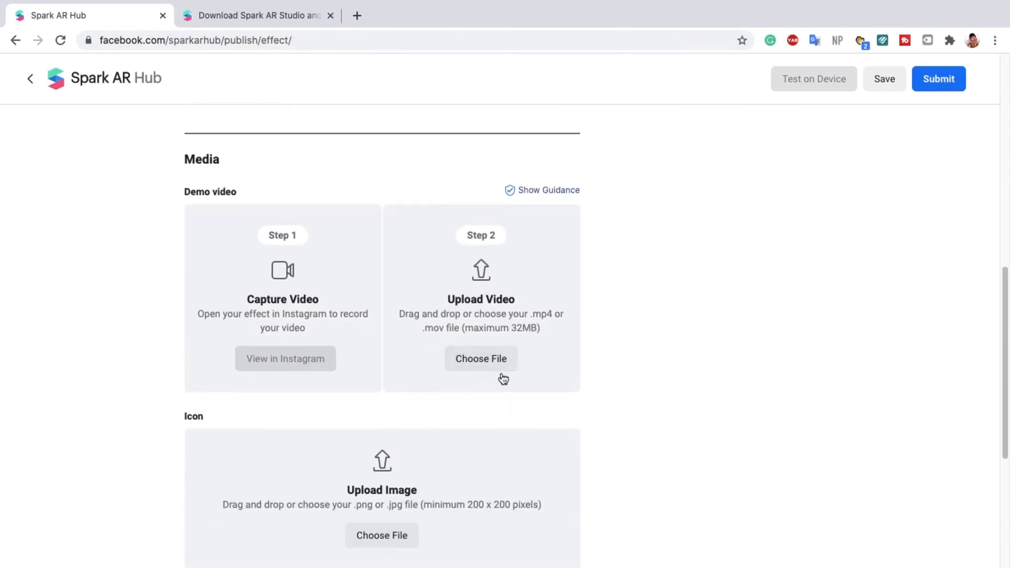
left_click(881, 79)
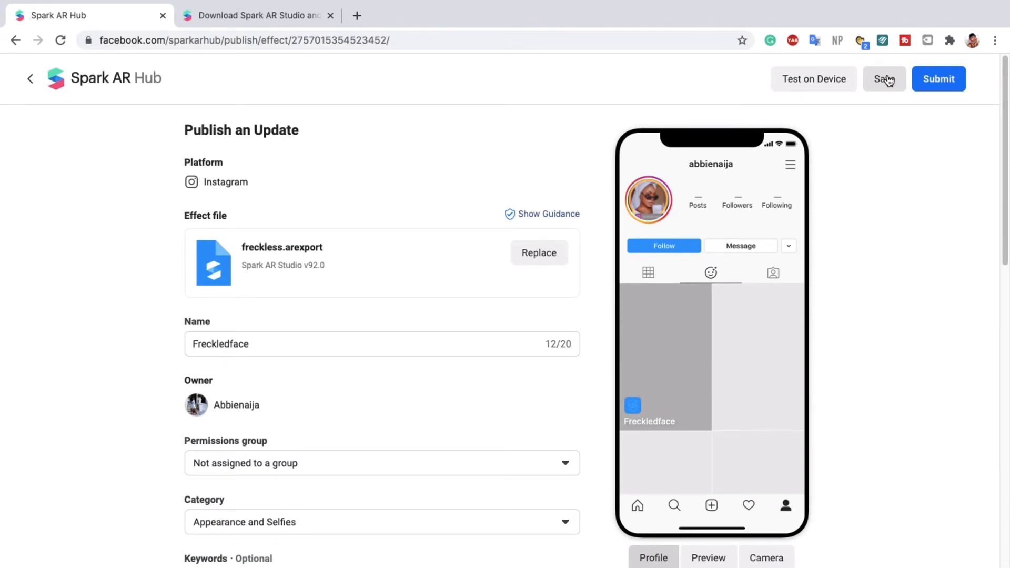
Step: Copy the effect's Instagram test link from the device testing options
scroll(887, 80, "down", 15)
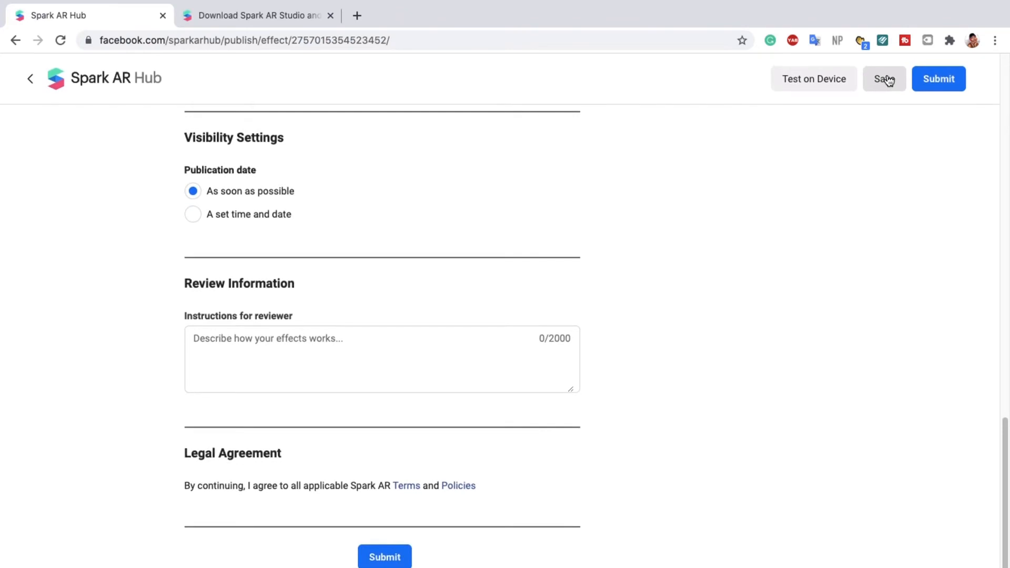
scroll(888, 80, "down", 3)
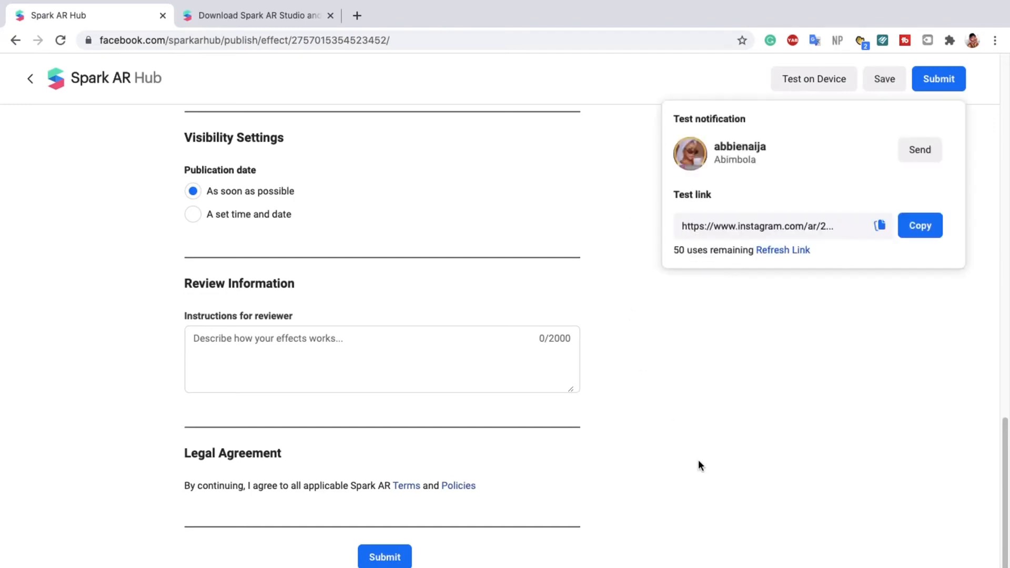
left_click(699, 460)
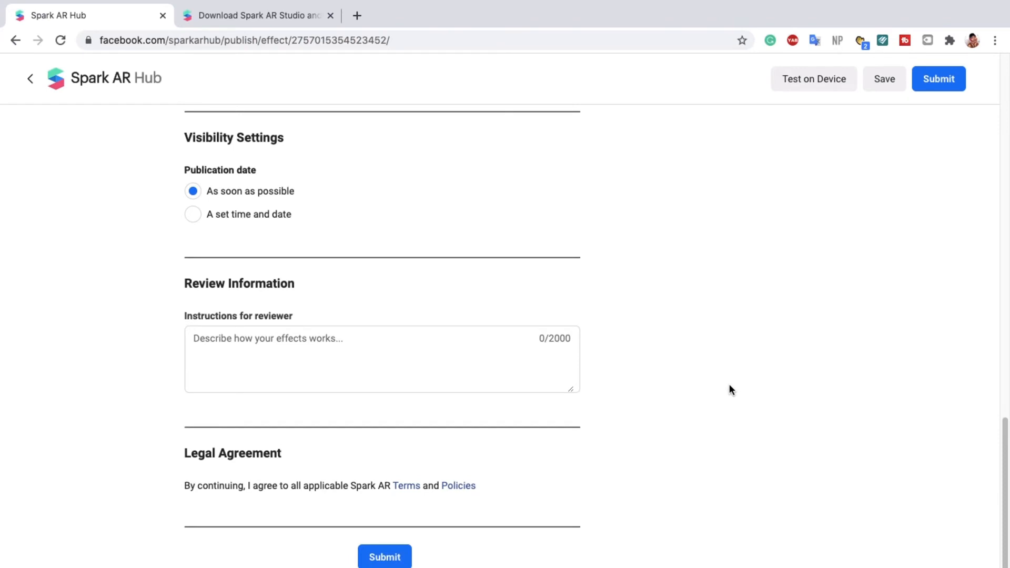
left_click(833, 85)
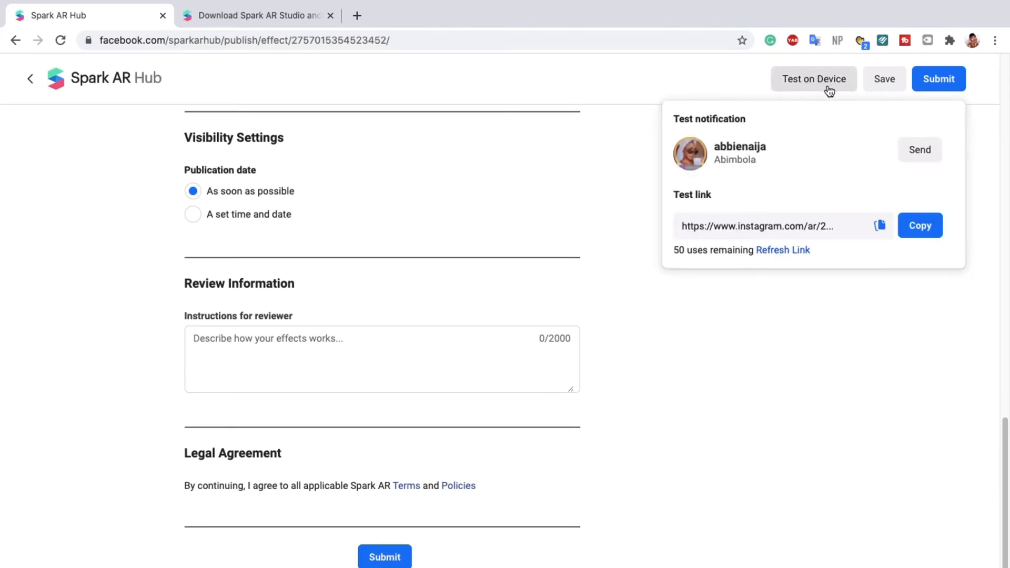
left_click(925, 228)
left_click(924, 227)
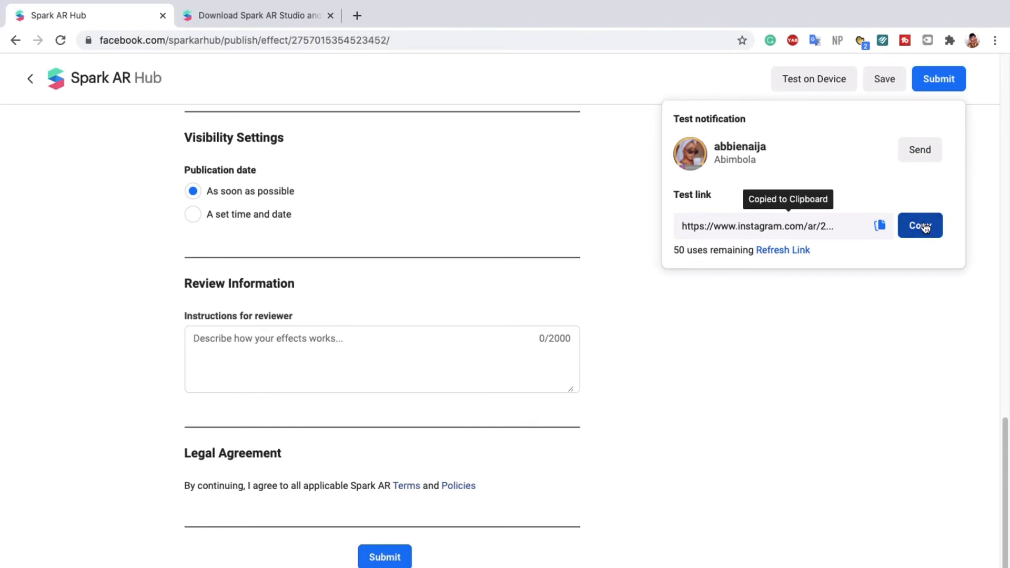
left_click(870, 322)
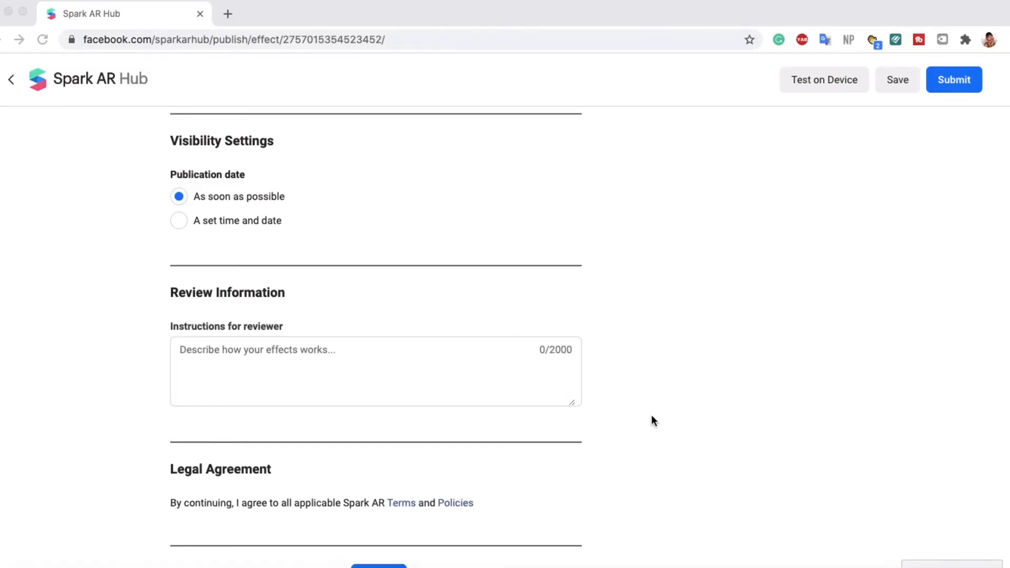
Step: Review the publishing form and upload preview.MOV from Downloads as the demo video
scroll(651, 419, "down", 2)
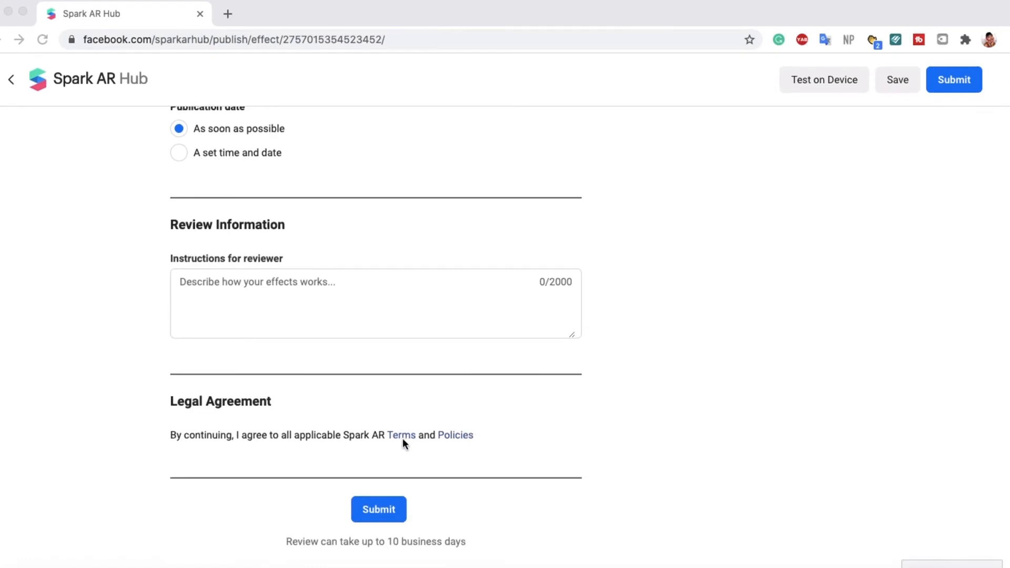
scroll(689, 309, "up", 15)
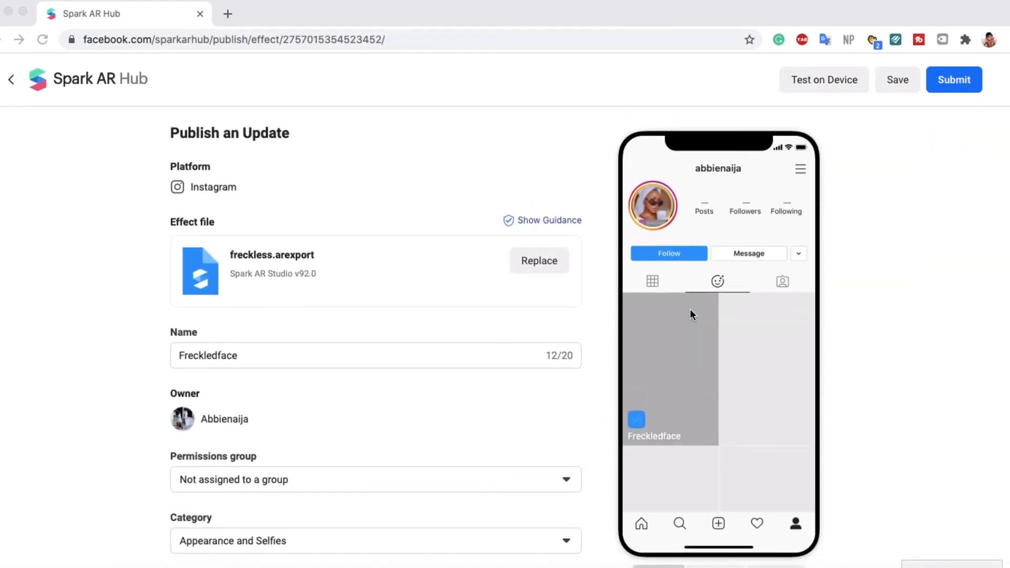
scroll(690, 311, "down", 12)
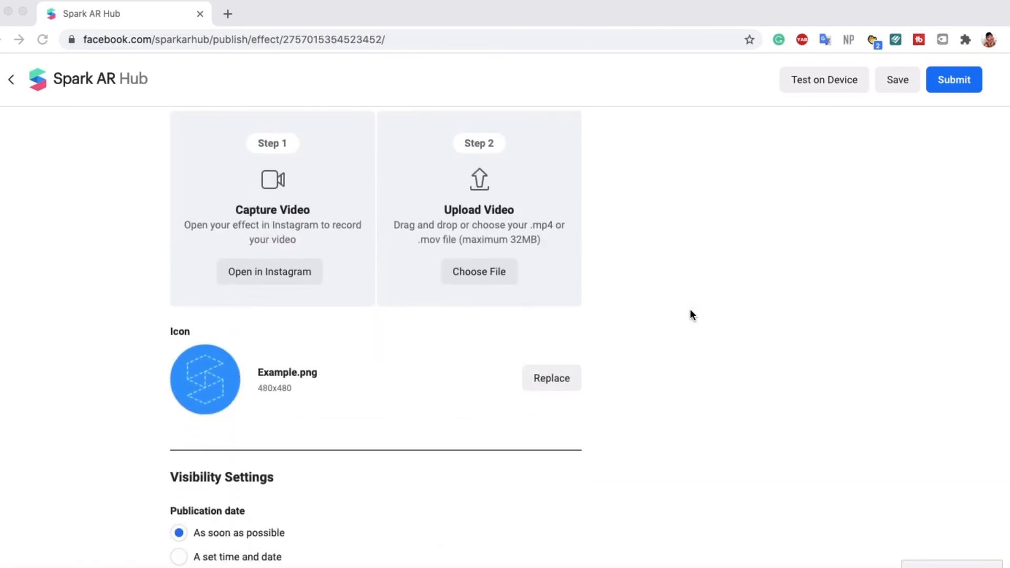
scroll(690, 312, "up", 8)
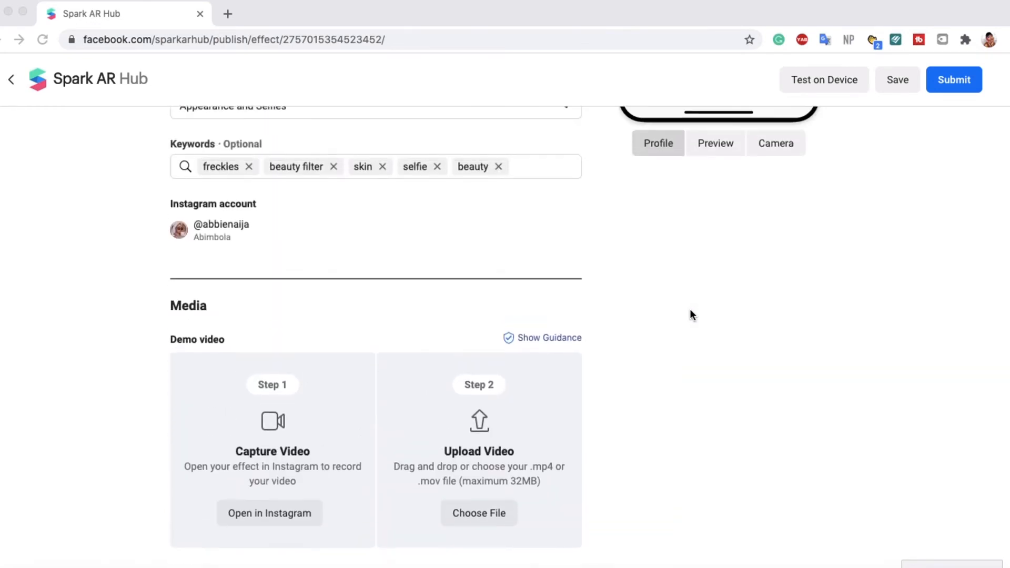
scroll(690, 311, "up", 7)
scroll(690, 312, "down", 3)
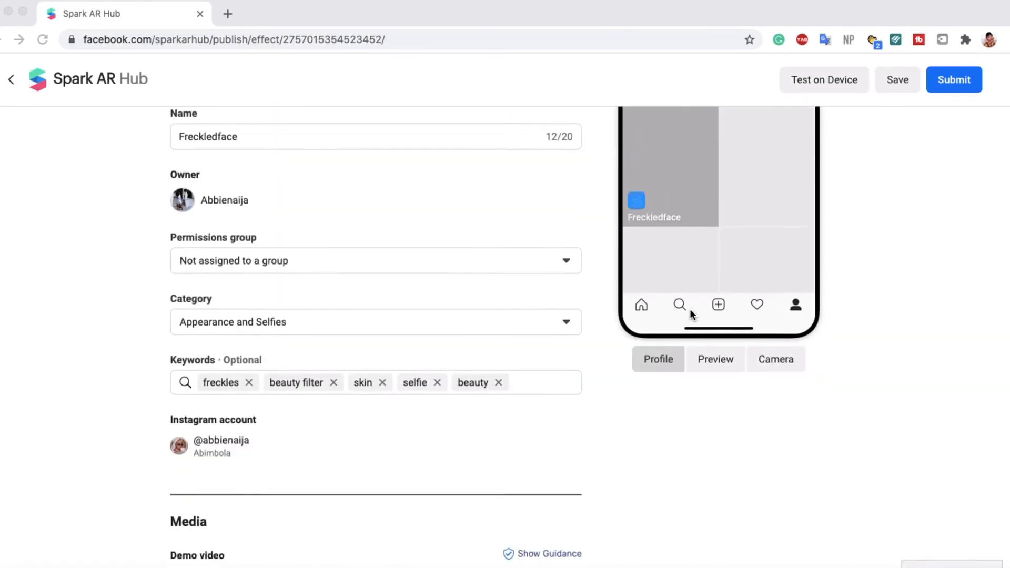
scroll(690, 311, "down", 6)
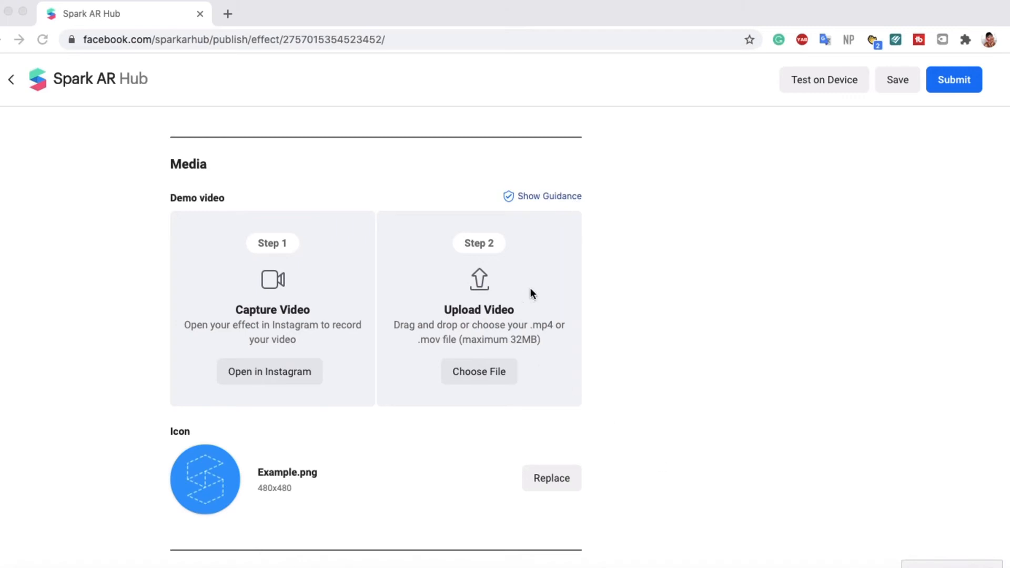
left_click(481, 370)
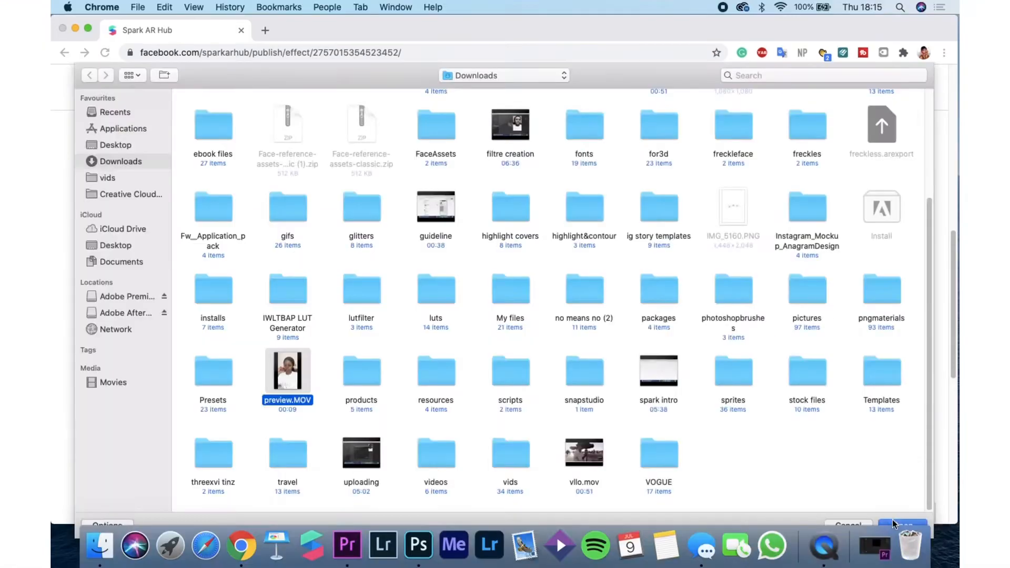
left_click(893, 521)
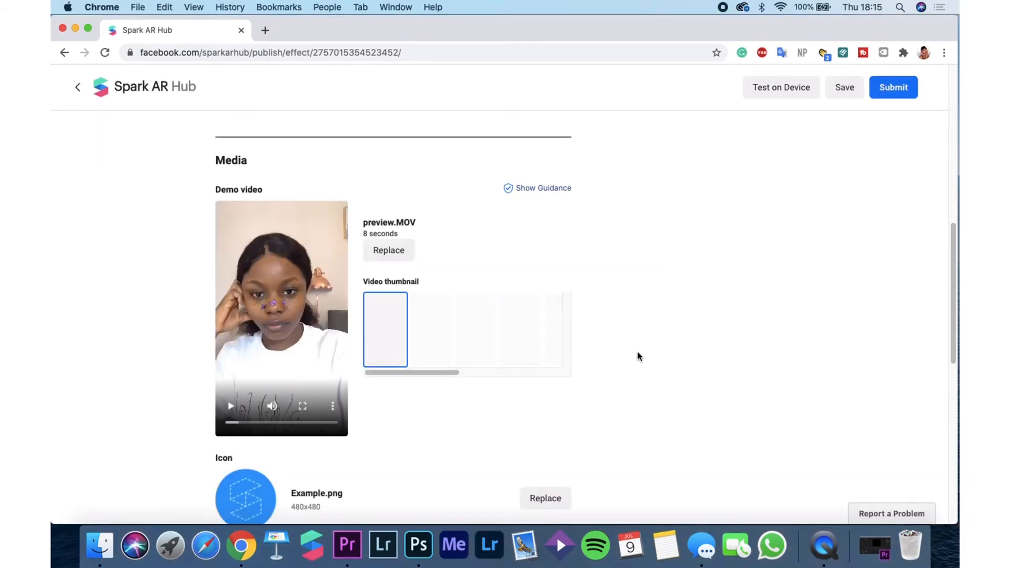
Step: Play the uploaded demo video to check how the effect looks
scroll(636, 352, "down", 5)
scroll(636, 352, "up", 3)
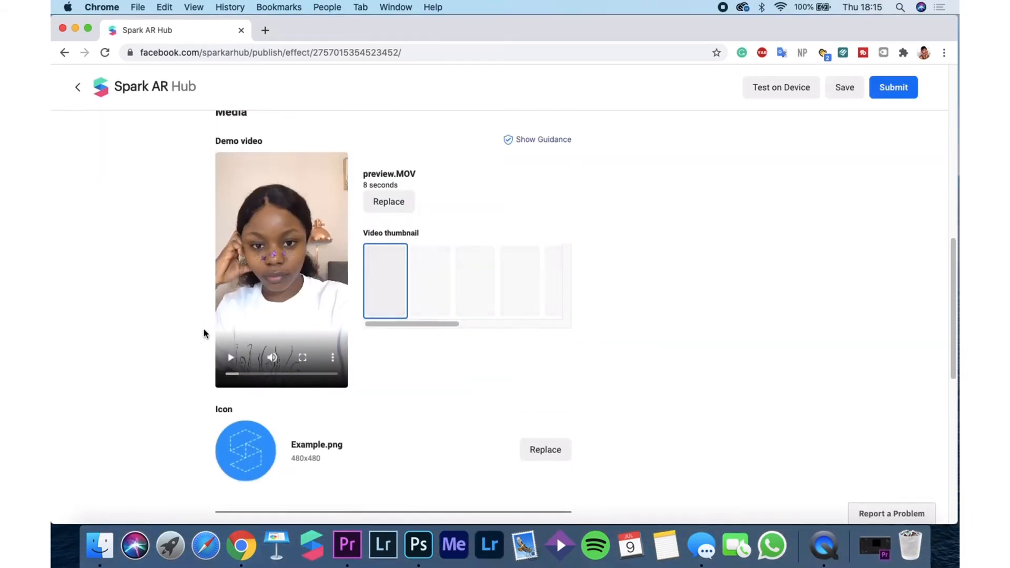
left_click(230, 358)
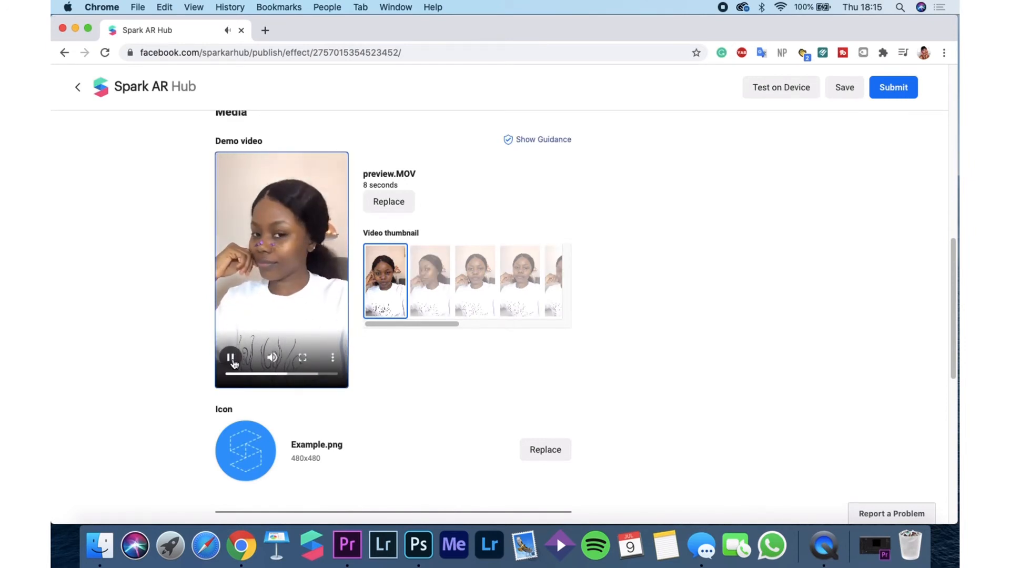
scroll(629, 349, "down", 5)
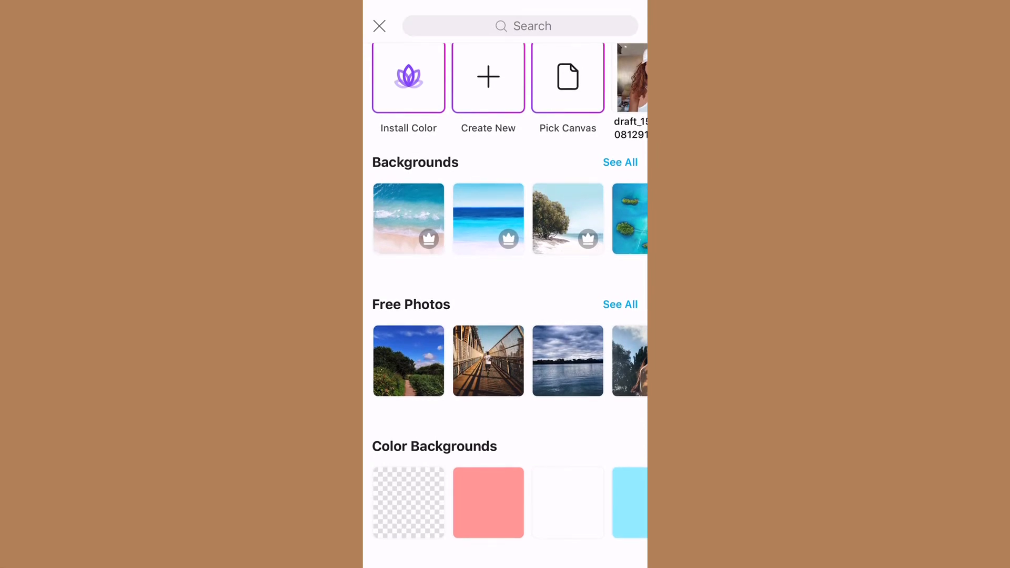
Step: Switch to the PicsArt mobile app, look through the color backgrounds and start a new image from the orange one
left_click(409, 502)
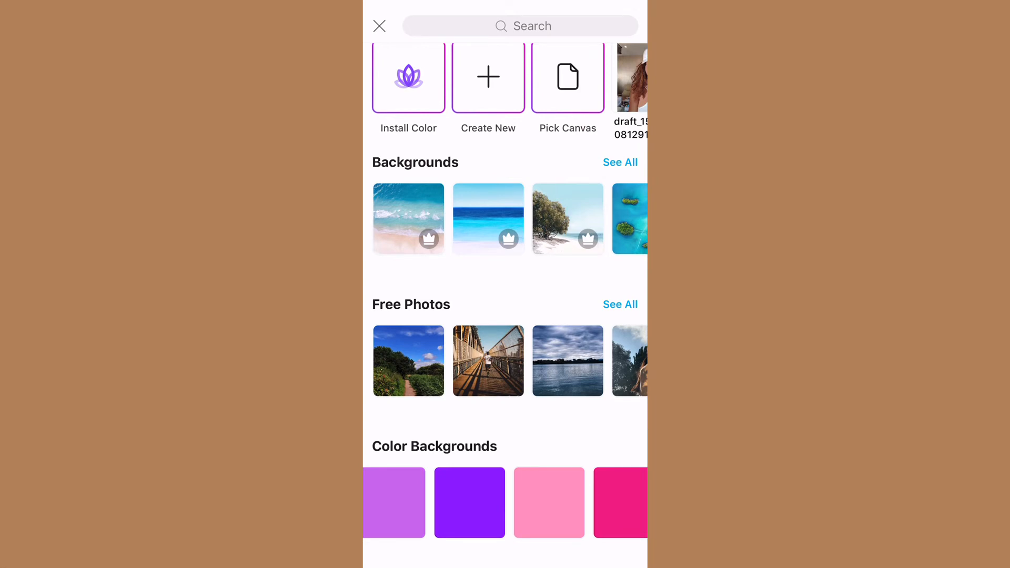
scroll(505, 503, "right", 5)
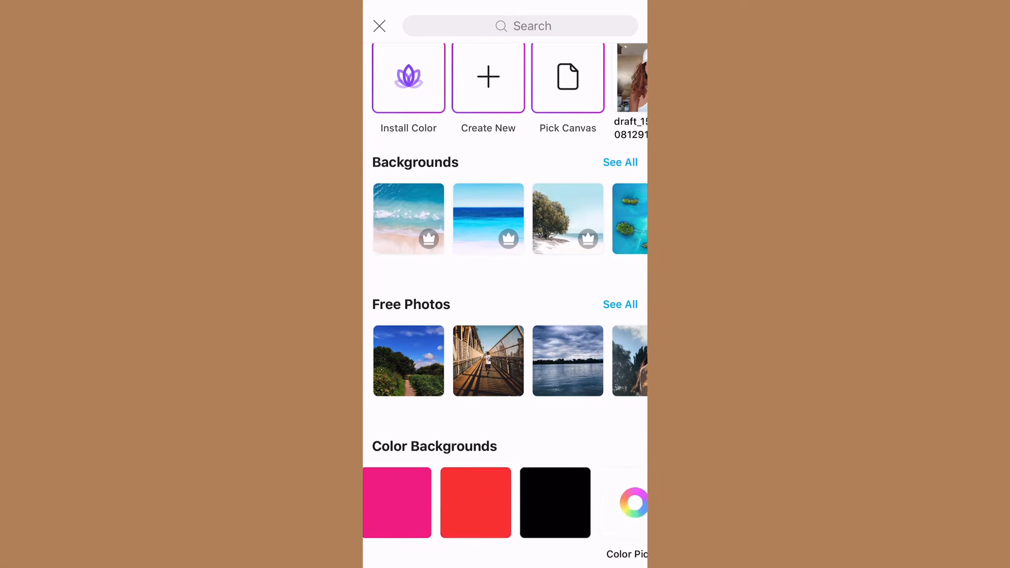
scroll(505, 503, "left", 4)
scroll(505, 502, "left", 2)
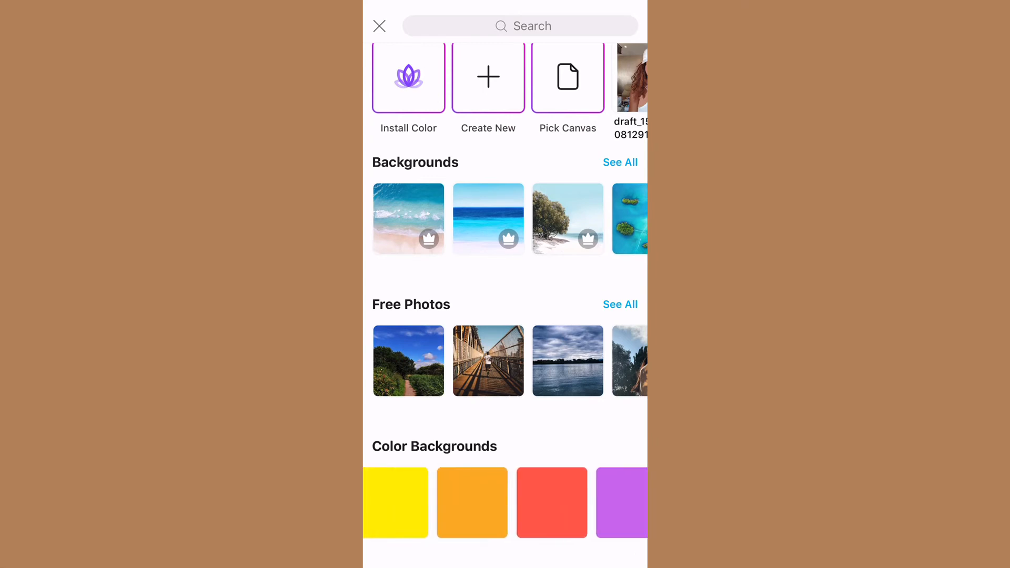
scroll(505, 503, "left", 1)
left_click(526, 500)
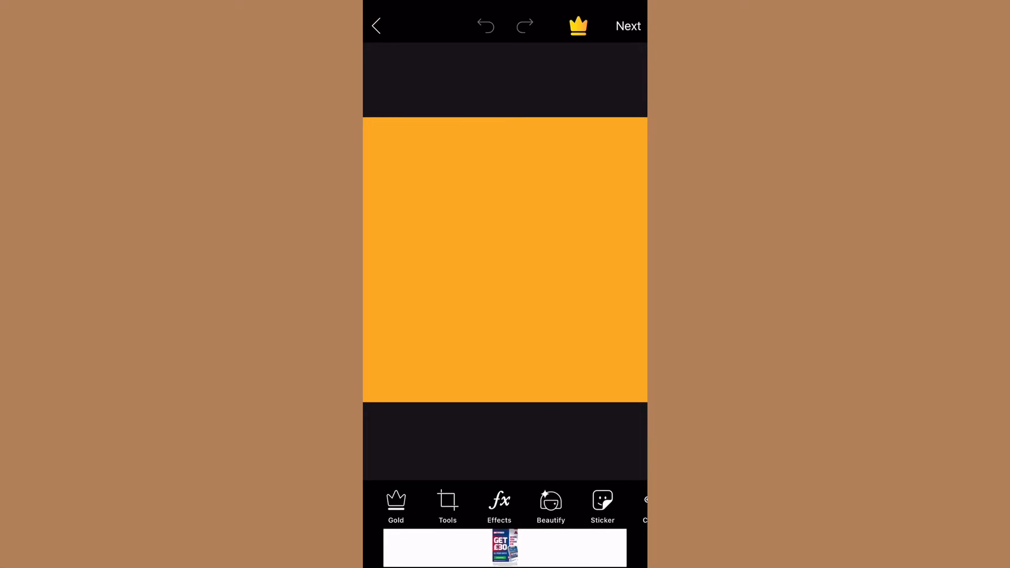
Step: Resize the orange image to a width of 200
left_click(448, 502)
left_click(491, 452)
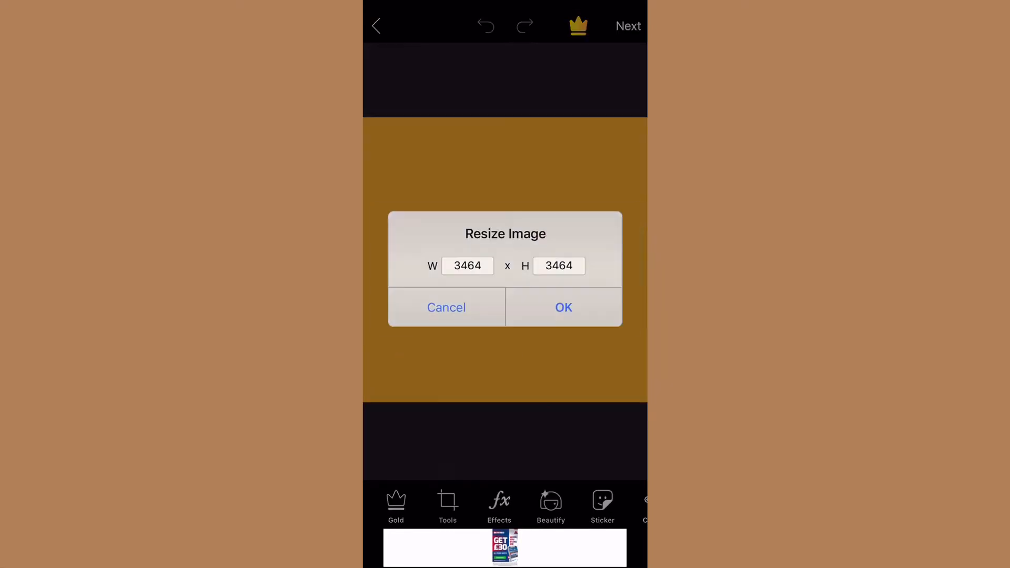
left_click(468, 266)
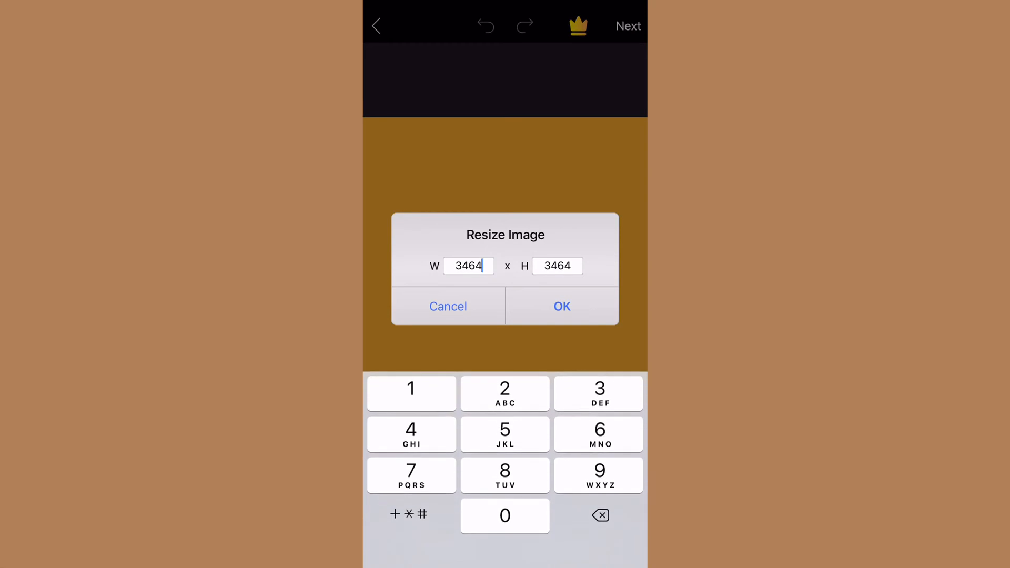
key("BackSpace")
key("BackSpace")
key("BackSpace")
key("BackSpace")
type("200")
left_click(562, 306)
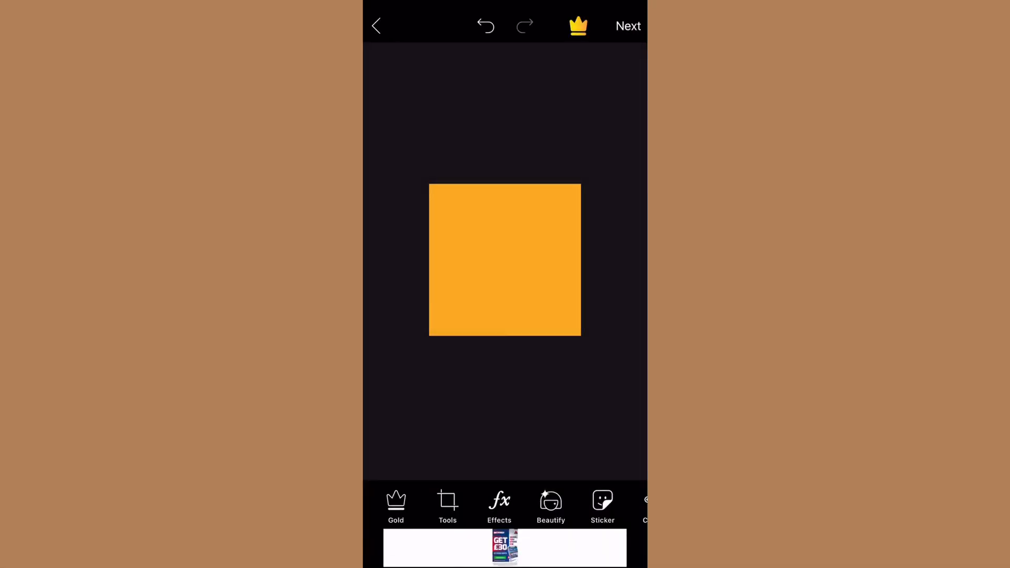
Step: Search the sticker library for face and look through the stickers for one suited to the icon
scroll(505, 505, "right", 1)
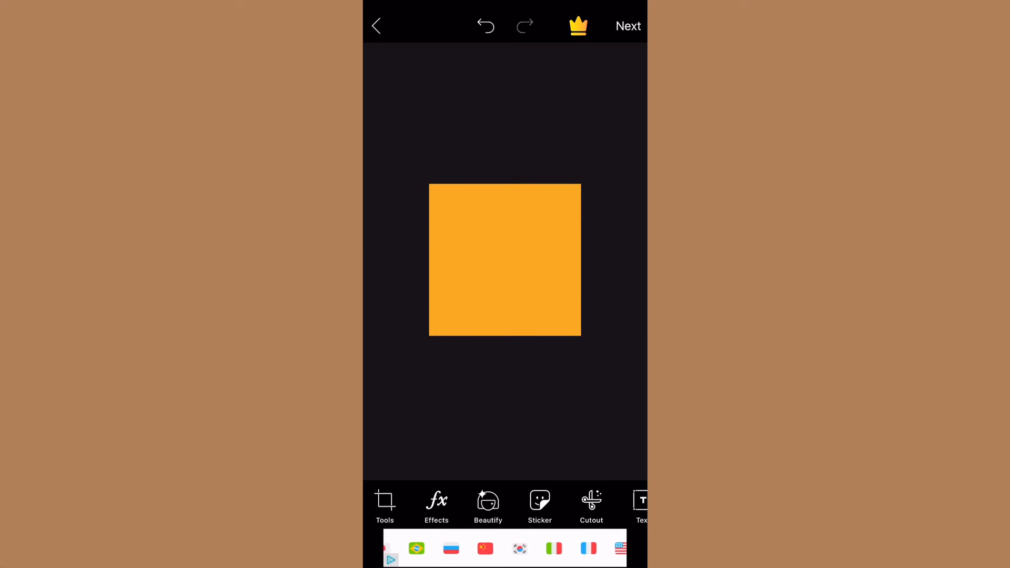
left_click(539, 505)
left_click(518, 26)
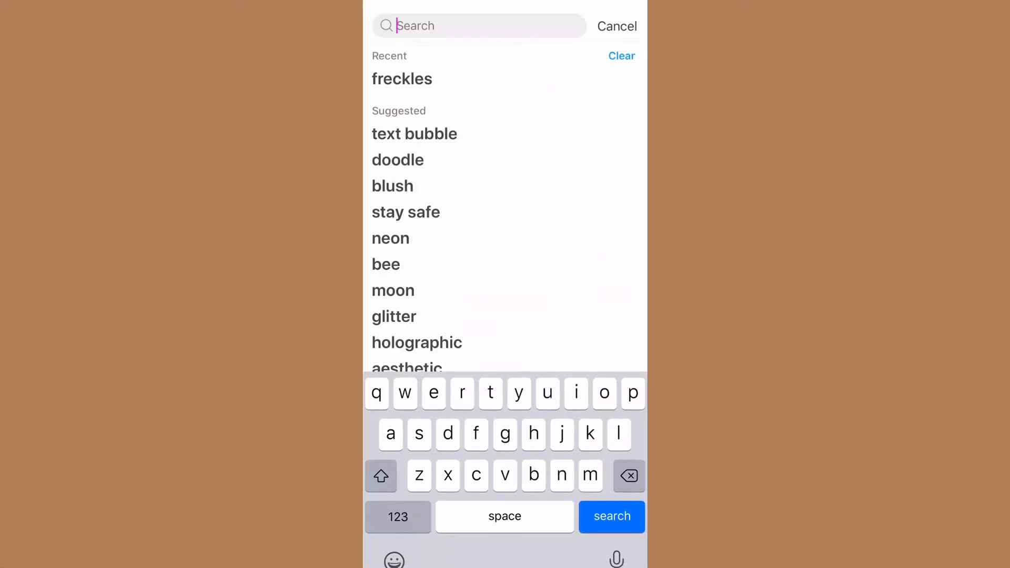
type("face")
key("Return")
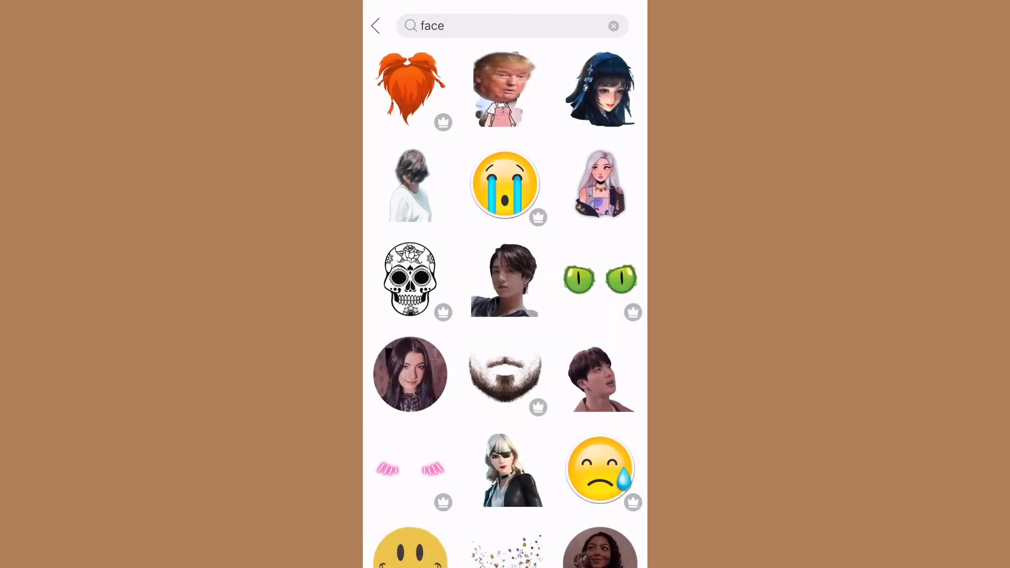
scroll(505, 305, "down", 5)
scroll(505, 305, "down", 5)
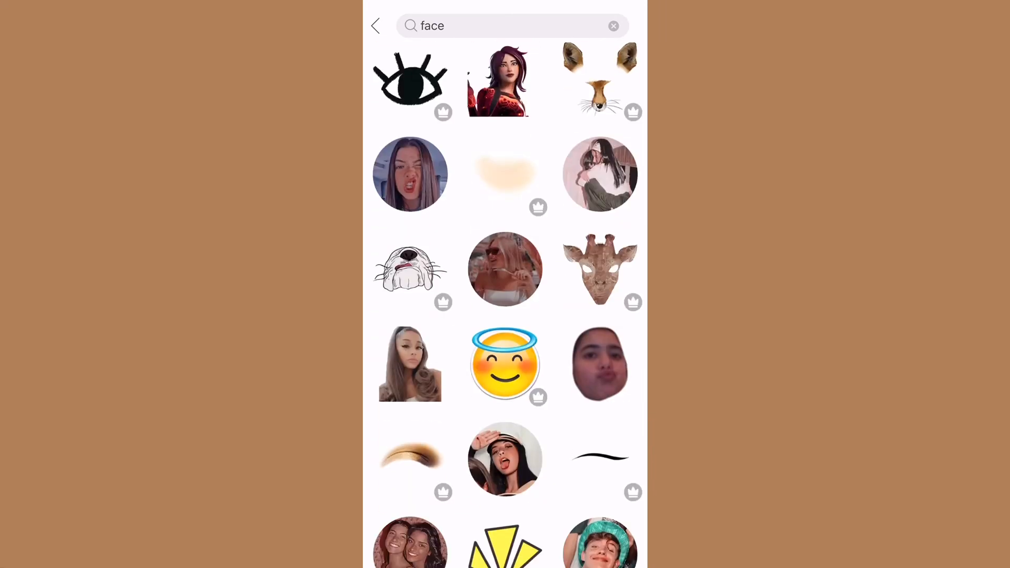
scroll(505, 305, "down", 5)
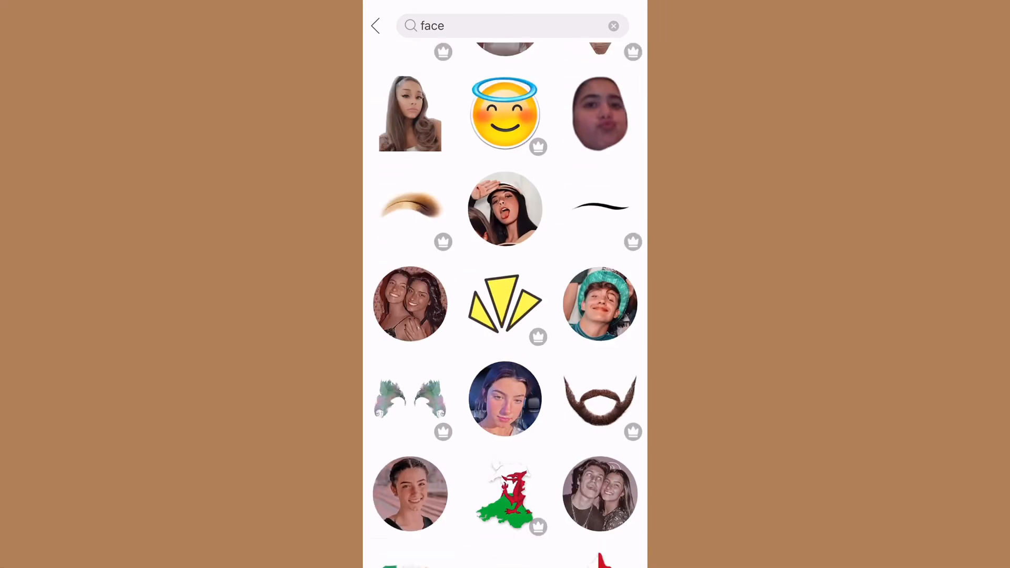
scroll(505, 305, "down", 5)
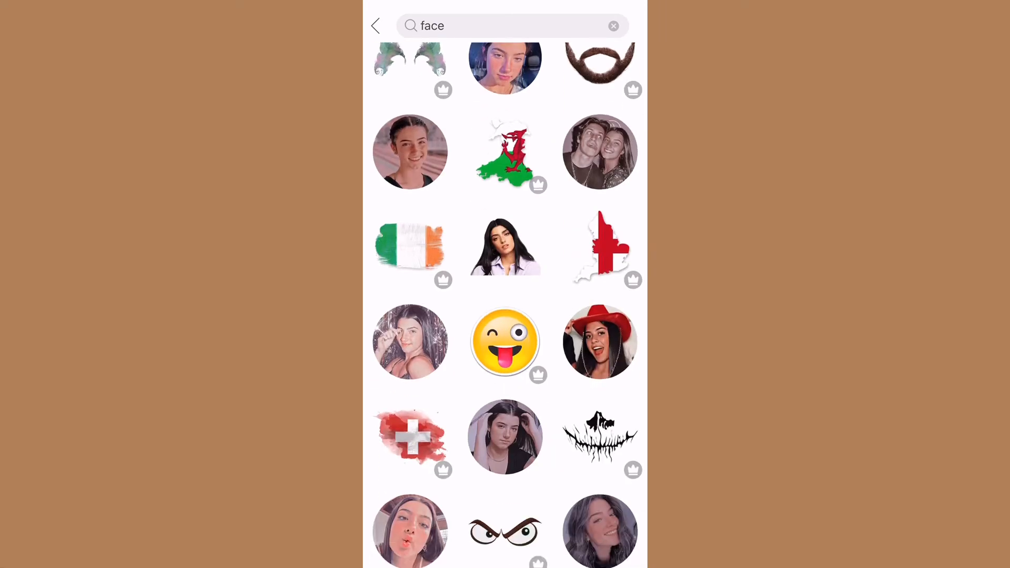
scroll(505, 305, "down", 5)
scroll(505, 305, "down", 5)
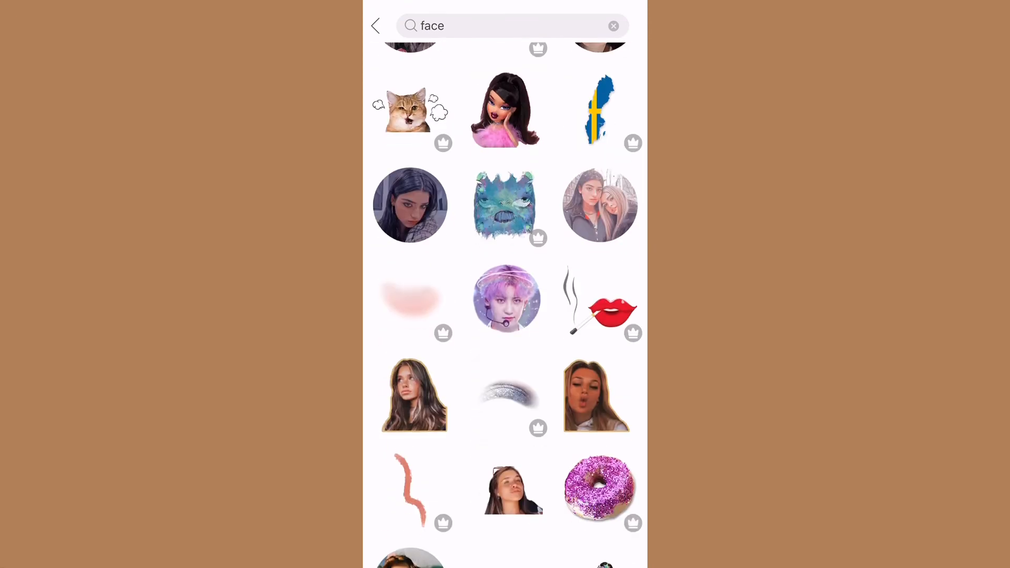
scroll(505, 305, "down", 5)
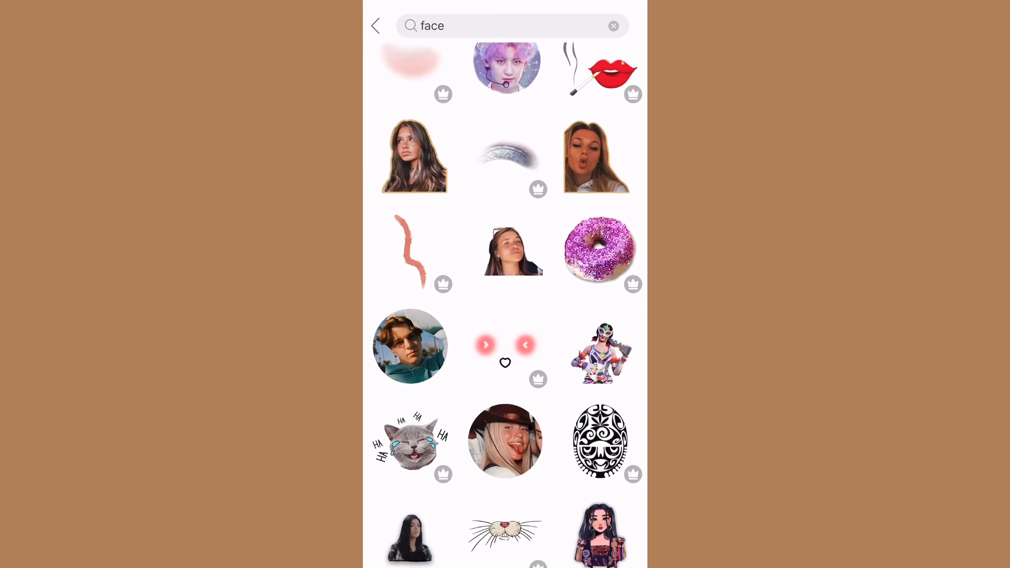
left_click(375, 26)
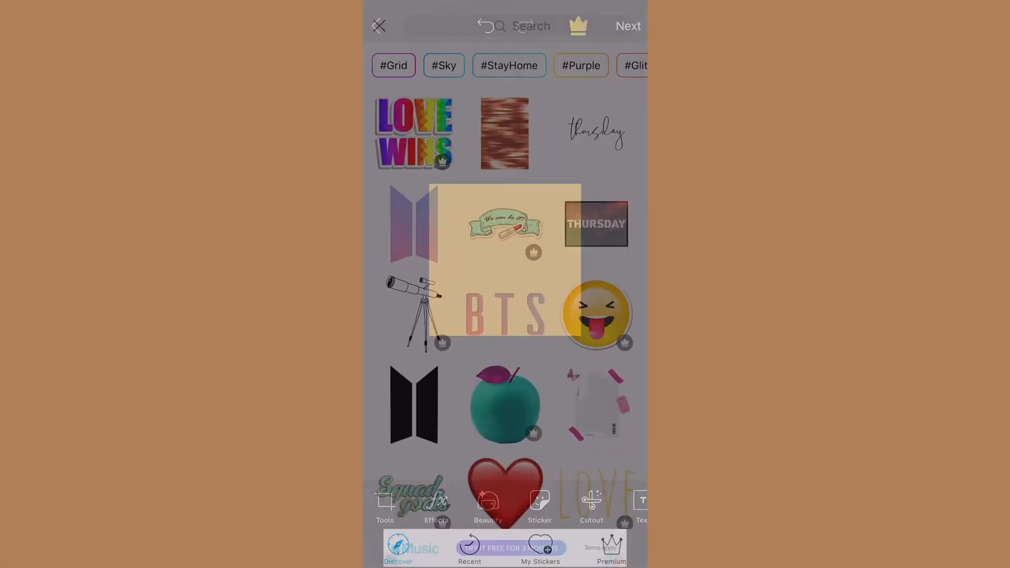
Step: Add the cartoon portrait of the curly-haired girl with glasses from the photo library and enlarge it to cover the orange background
scroll(505, 505, "right", 2)
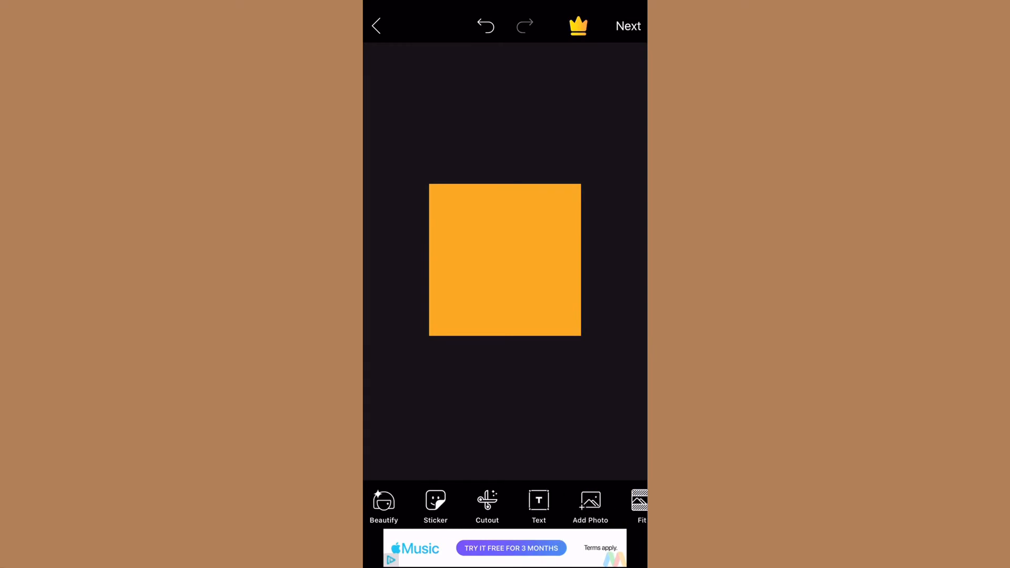
left_click(590, 506)
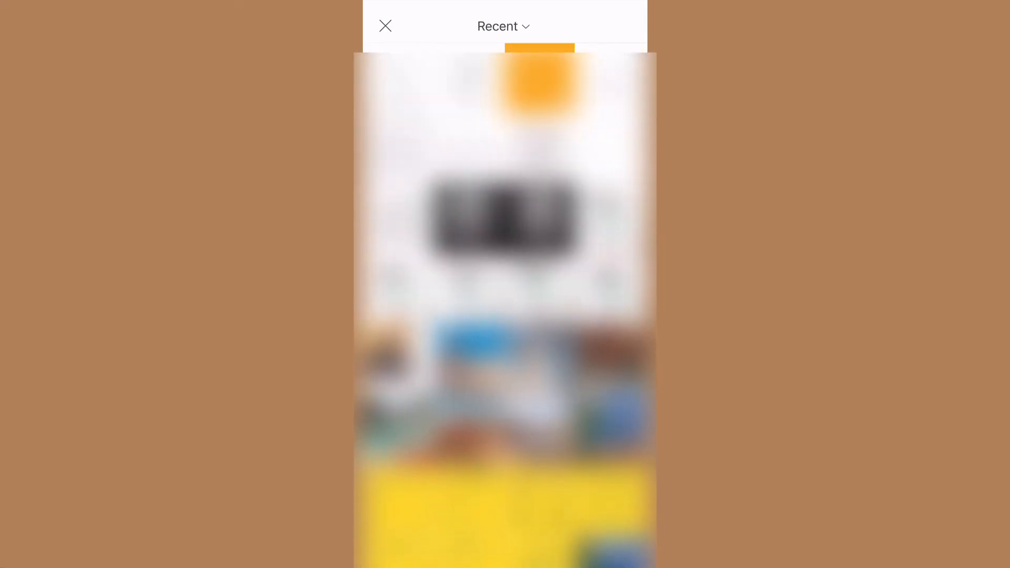
scroll(505, 315, "down", 15)
scroll(505, 315, "up", 5)
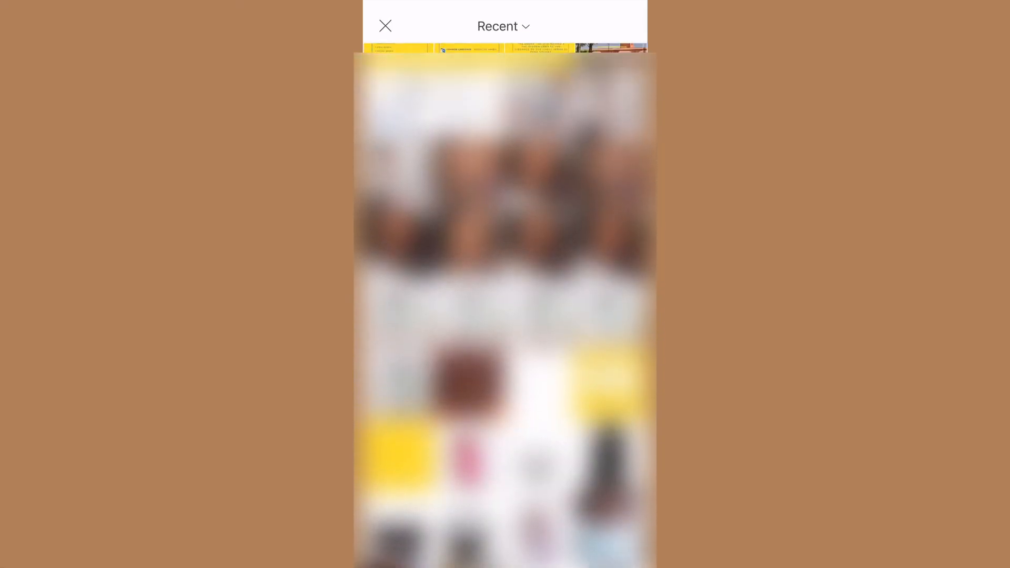
scroll(505, 316, "down", 1)
scroll(505, 315, "up", 2)
left_click(468, 448)
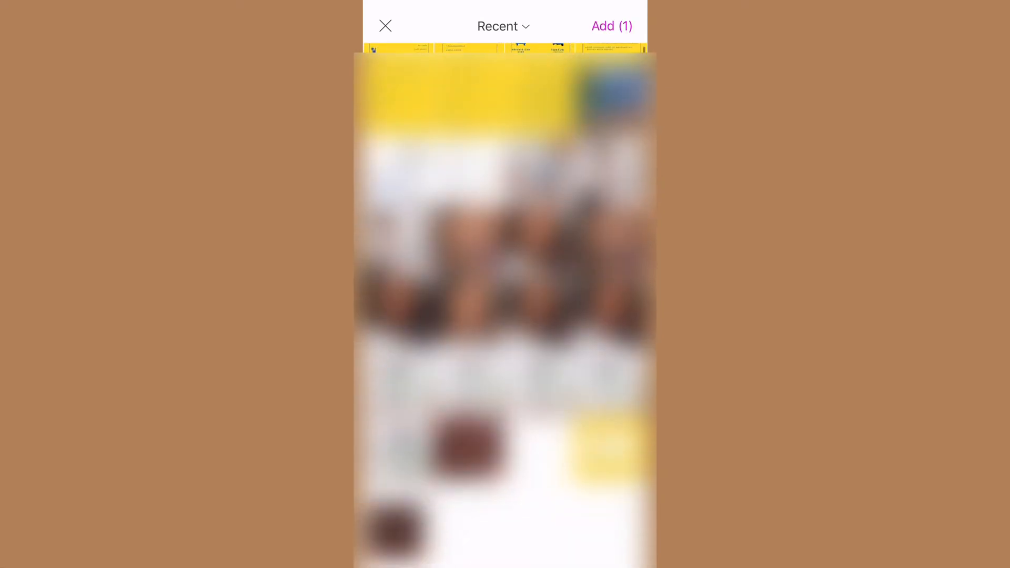
scroll(505, 315, "down", 5)
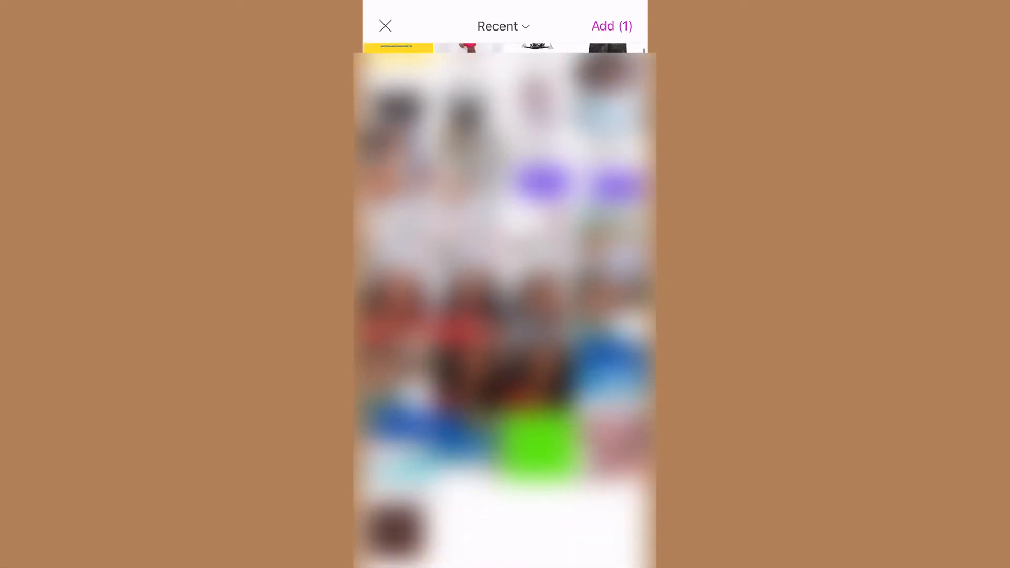
left_click(611, 26)
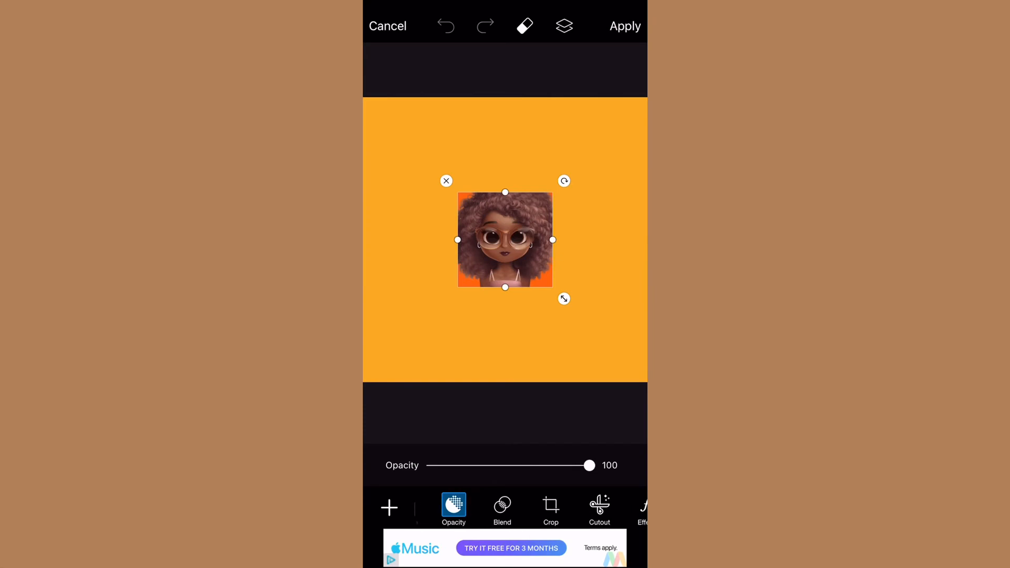
scroll(504, 239, "down", 3)
left_click_drag(553, 311, 618, 377)
Step: Search the stickers for freckles and add the freckles sticker with purple butterflies to the portrait
left_click(389, 507)
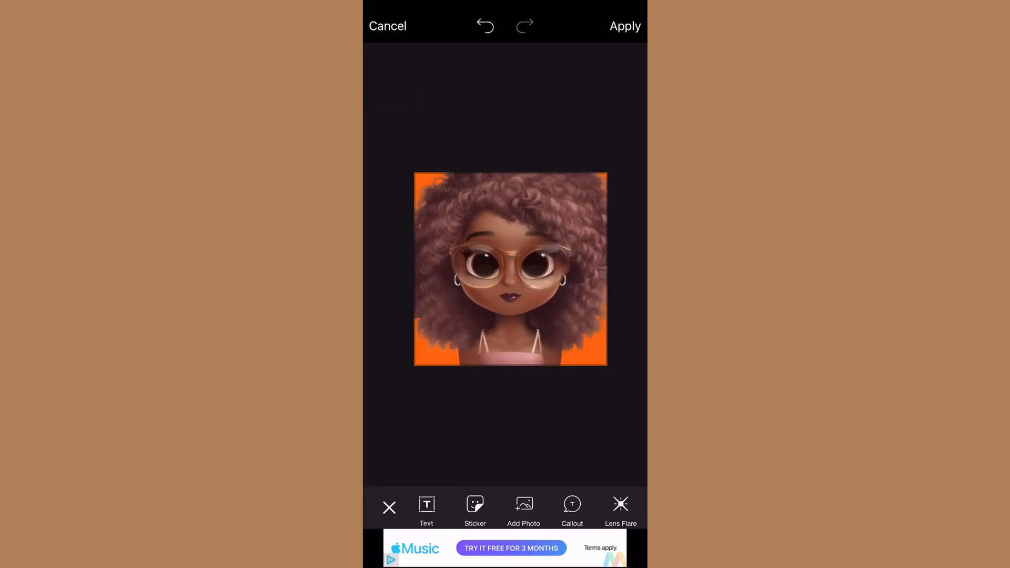
left_click(475, 508)
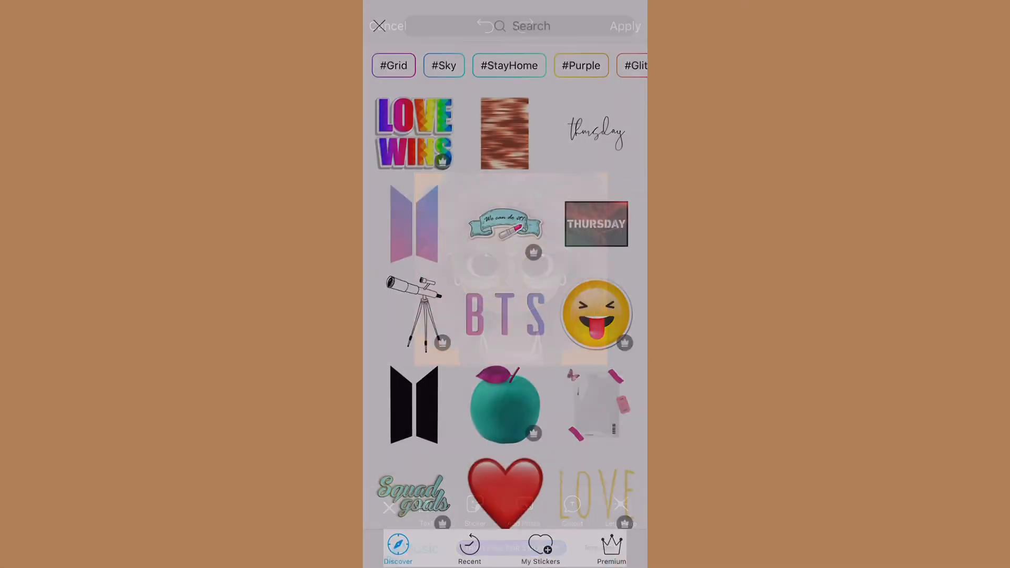
left_click(519, 26)
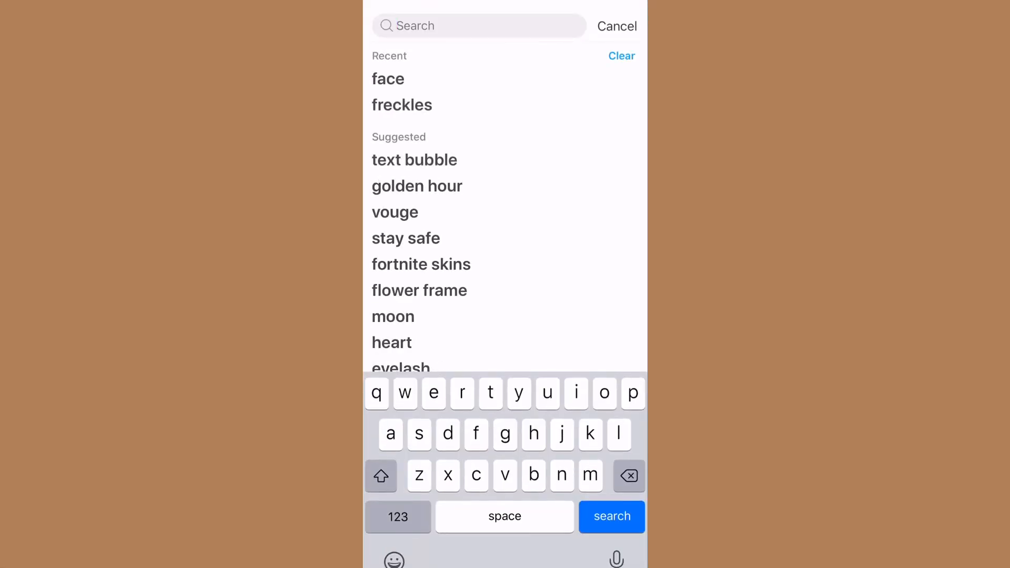
left_click(402, 104)
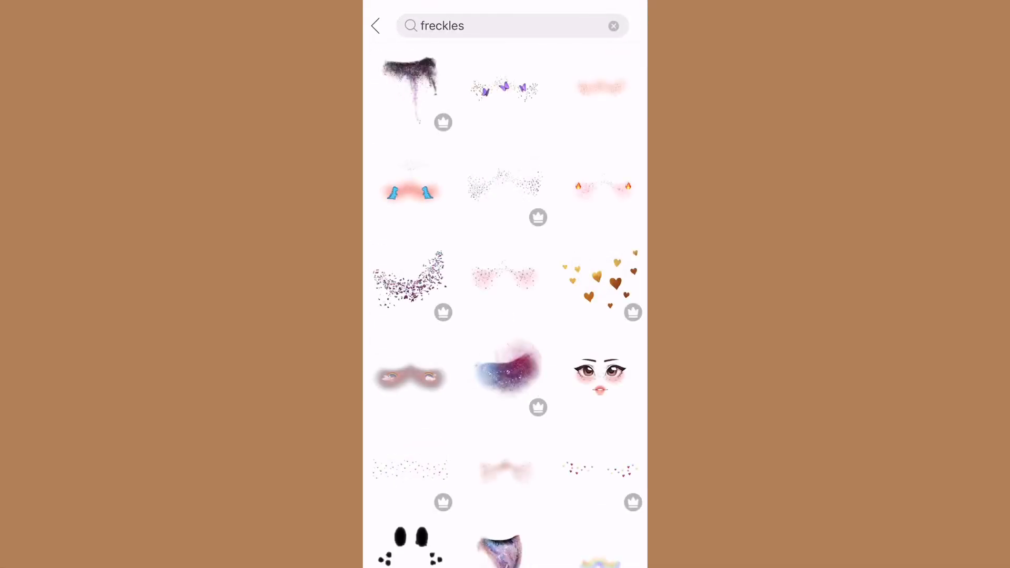
left_click(504, 88)
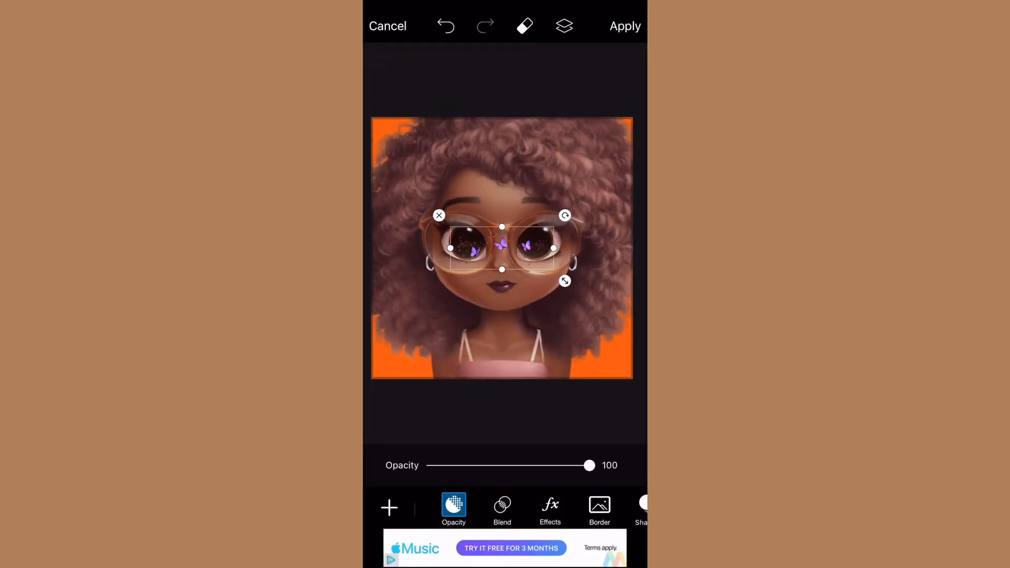
Step: Shrink the butterfly freckles sticker, place it across the girl's nose and cheeks, and apply the edit
left_click_drag(502, 247, 504, 262)
left_click_drag(567, 294, 556, 290)
mouse_move(504, 262)
left_mouse_down()
mouse_move(507, 272)
mouse_move(506, 263)
left_mouse_up()
left_click(501, 337)
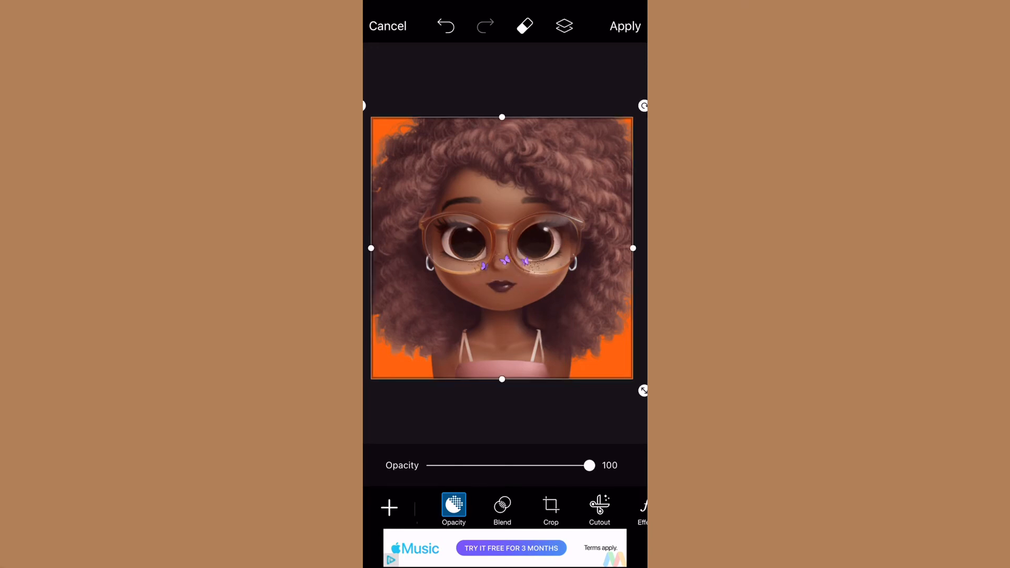
left_click(389, 507)
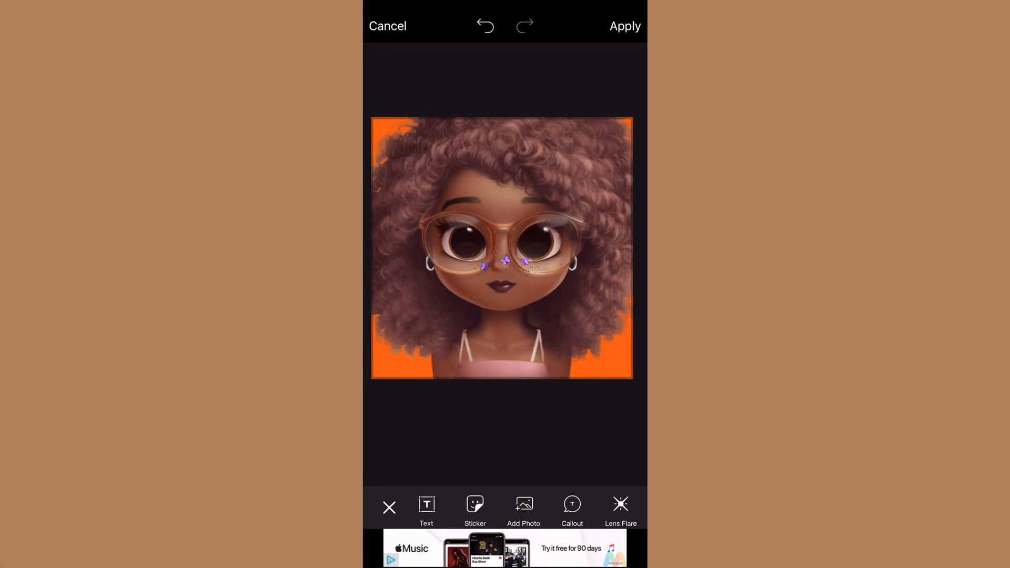
left_click(625, 26)
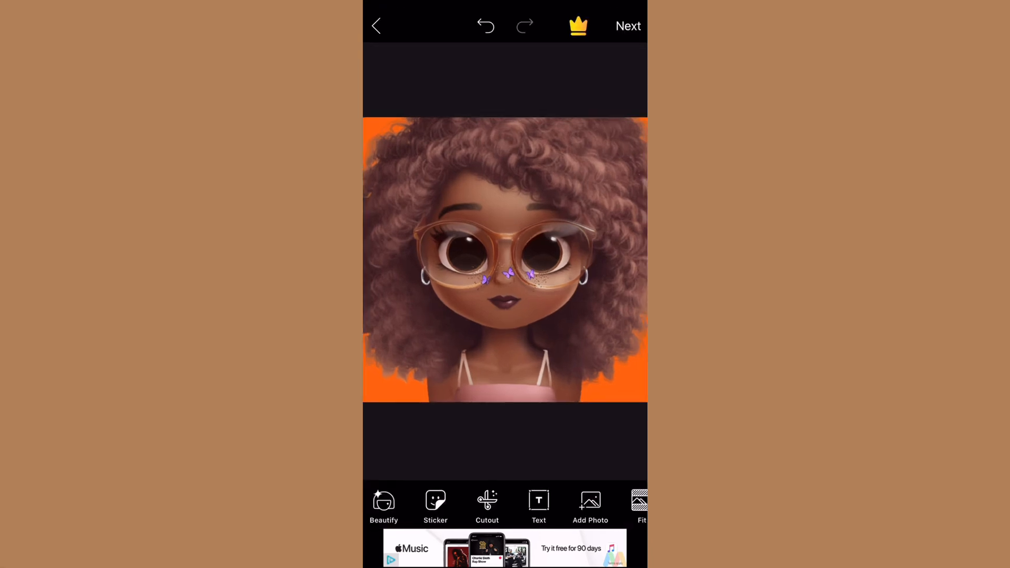
Step: Save the finished icon picture on the device
left_click(628, 25)
left_click(436, 506)
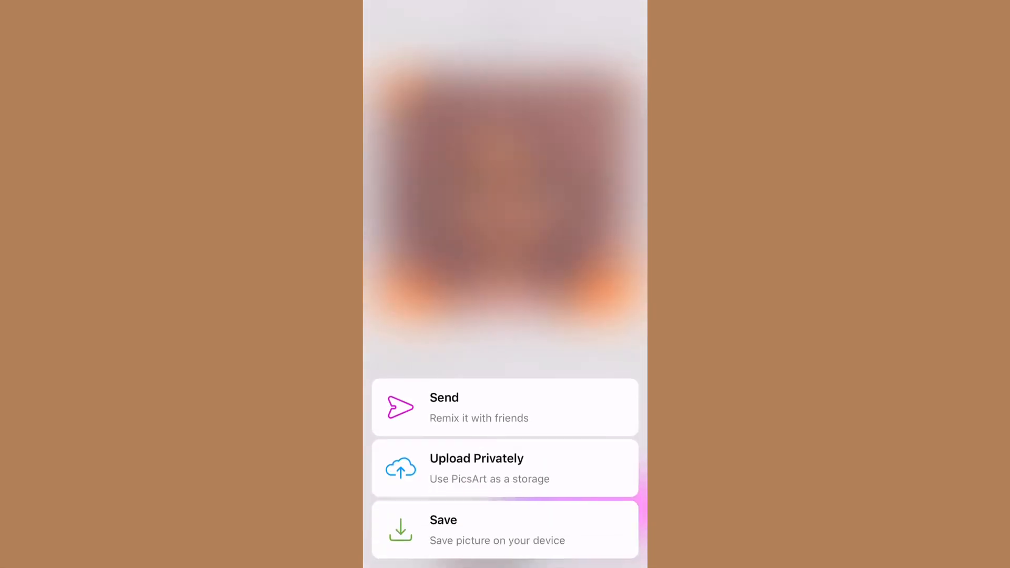
left_click(497, 529)
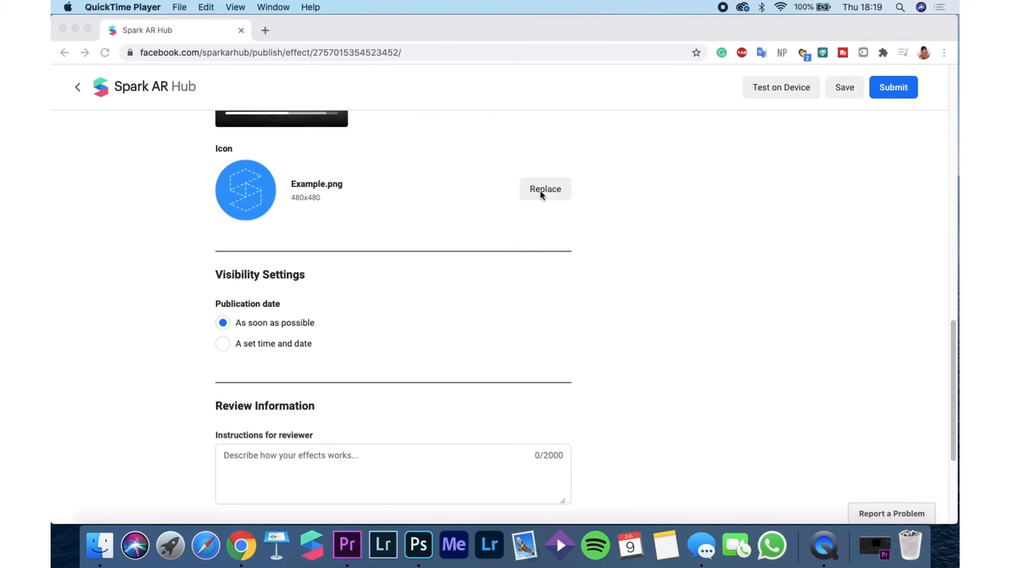
Step: Switch to Spark AR Hub in Chrome and replace the effect's icon with logo.JPEG from Downloads
left_click(543, 195)
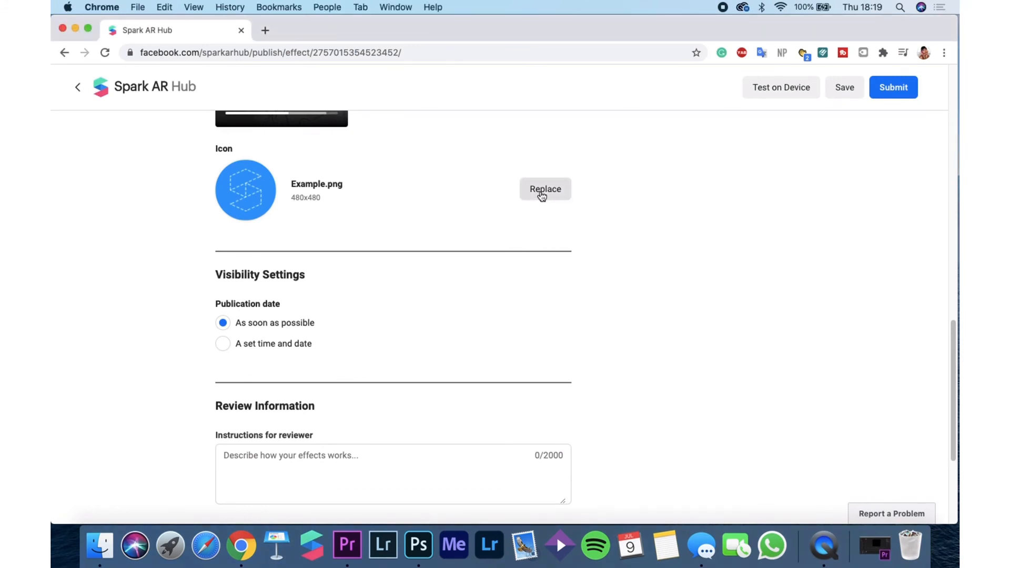
left_click(542, 195)
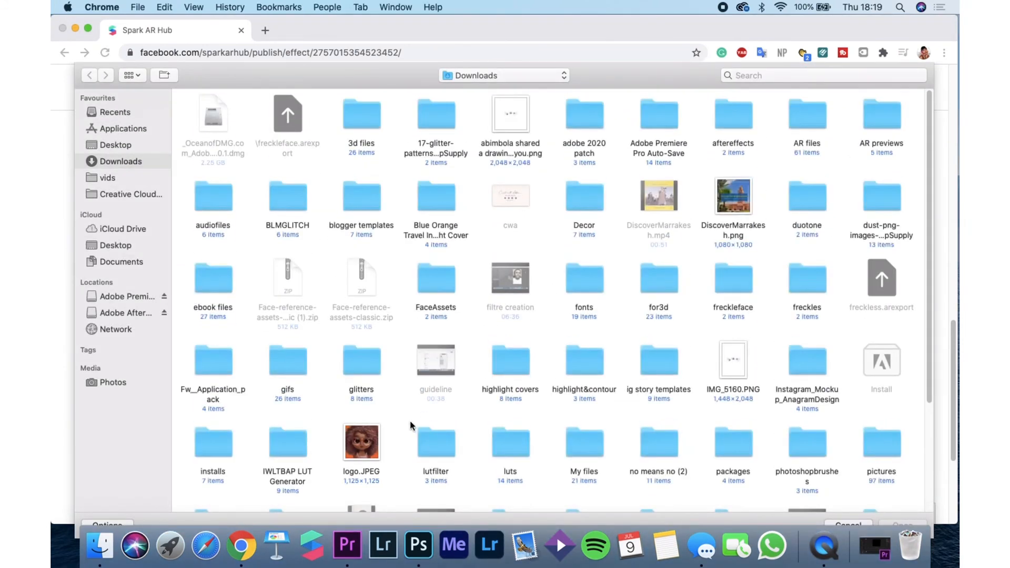
left_click(361, 443)
left_click(902, 524)
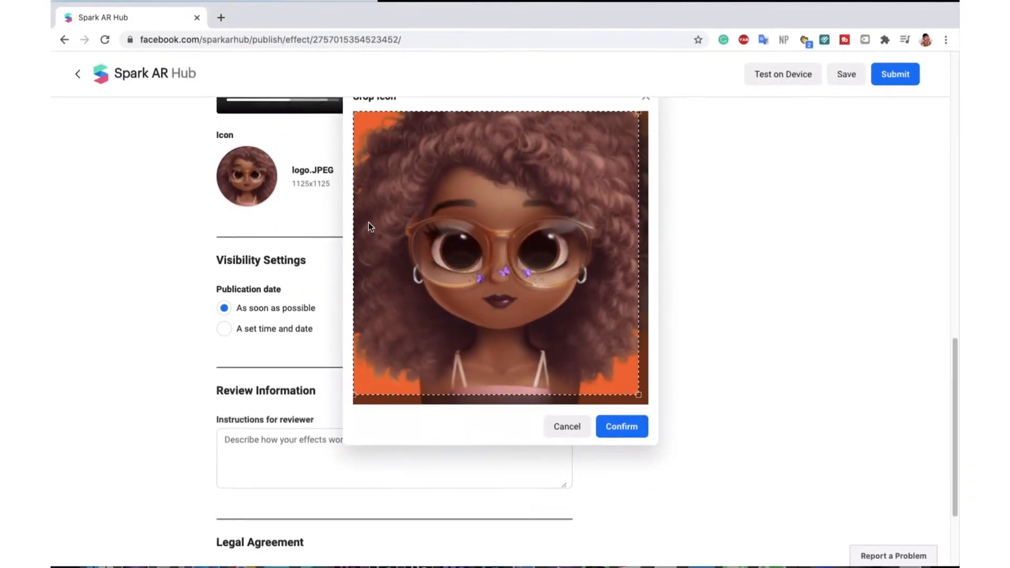
Step: Extend the icon crop to cover the whole portrait and confirm it
left_click_drag(585, 265, 595, 272)
left_click_drag(362, 136, 340, 131)
left_click_drag(356, 421, 343, 439)
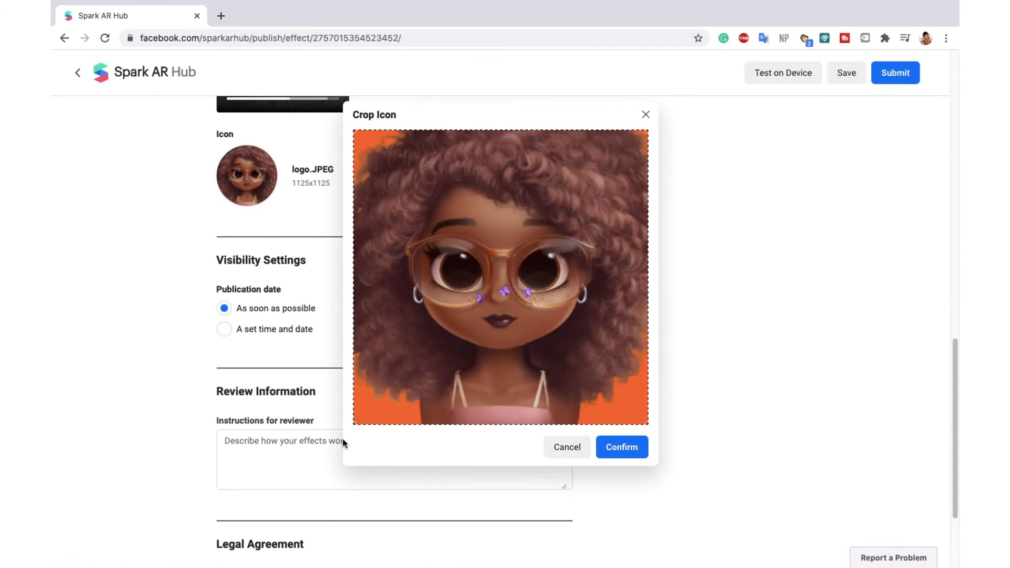
left_click(623, 445)
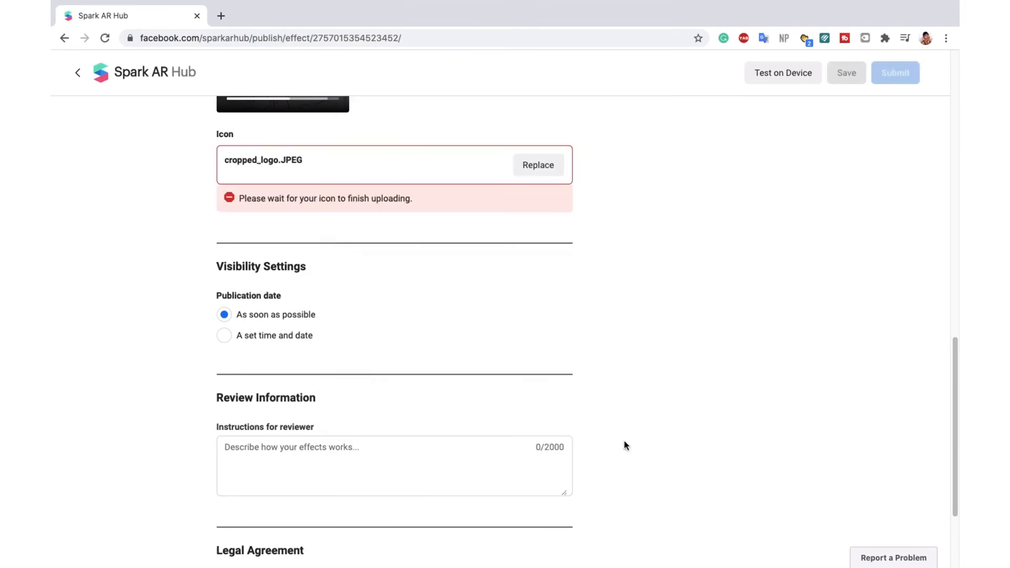
Step: Enter "A beauty filter with freckles" as the instructions for the reviewer
scroll(297, 376, "down", 3)
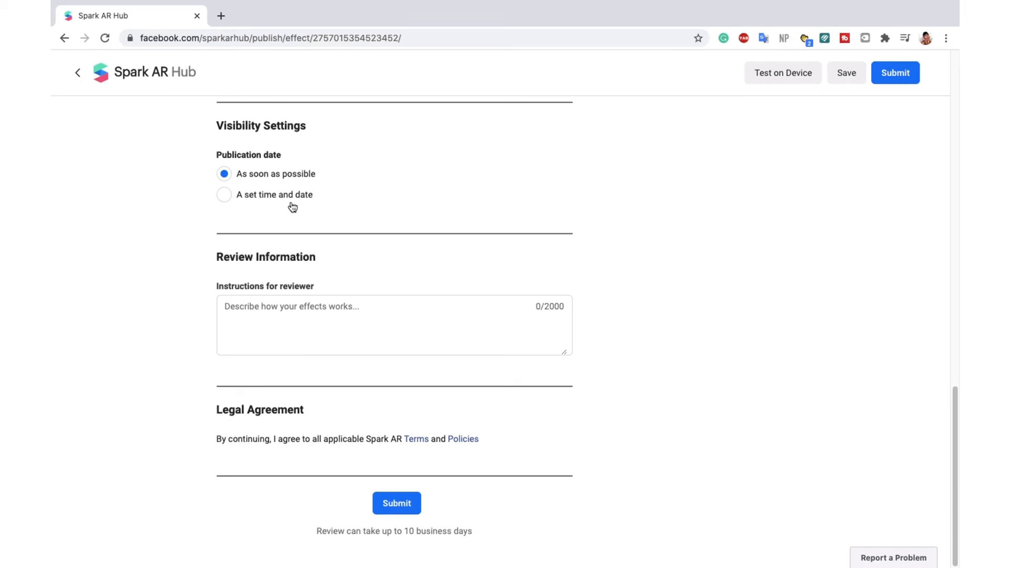
left_click(267, 322)
left_click(267, 323)
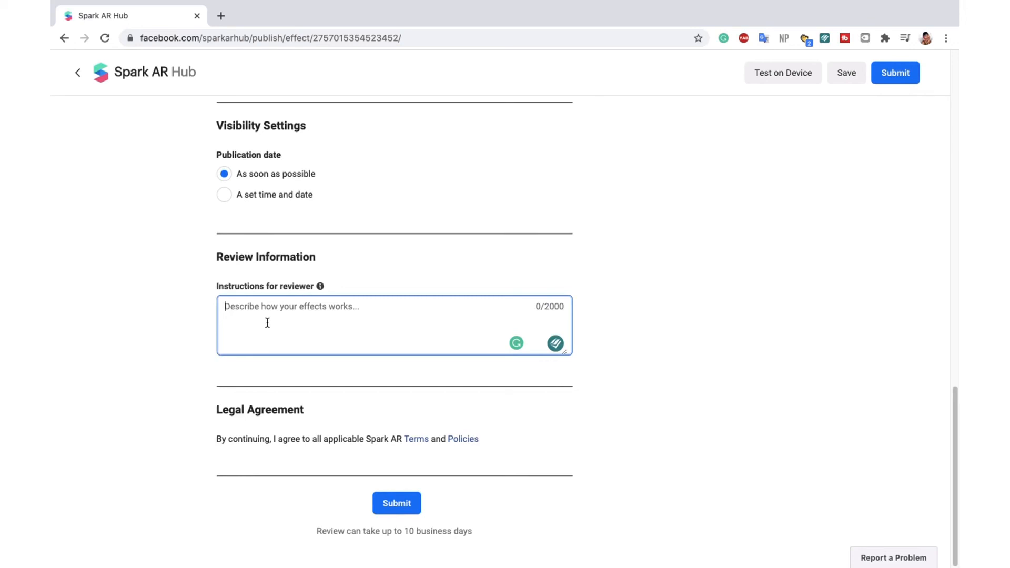
type("A beauty")
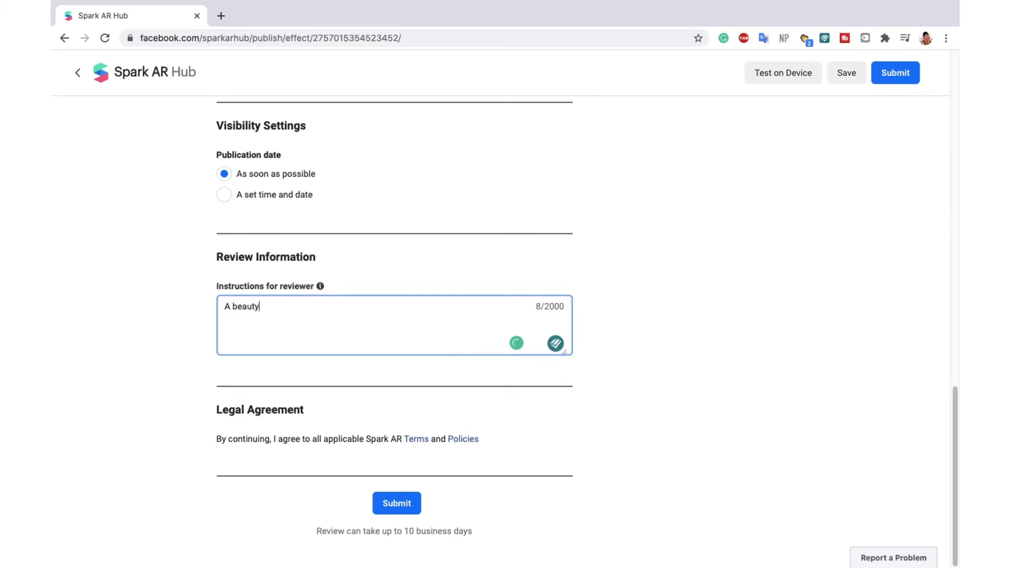
type(" filter with freckles")
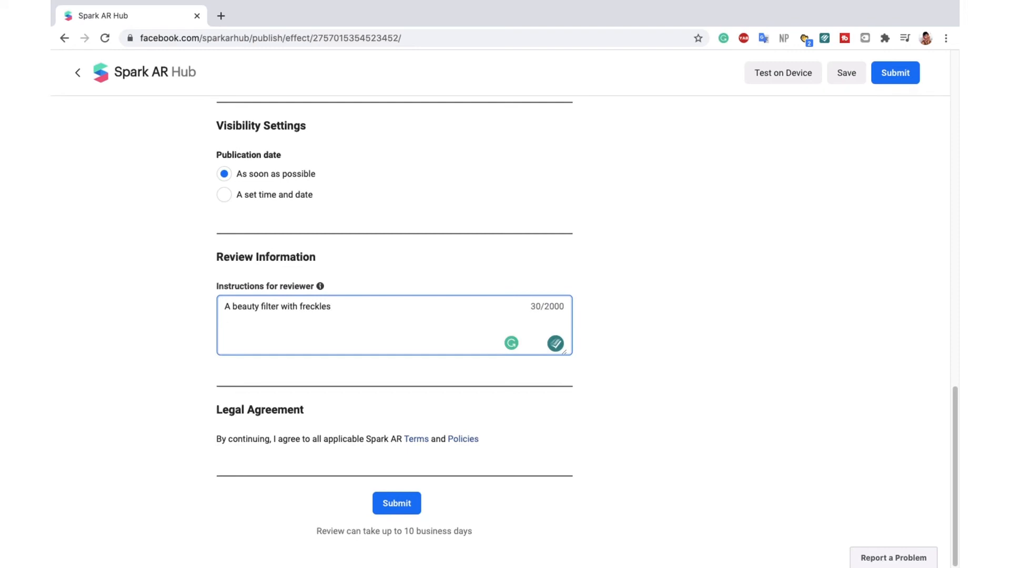
left_click(658, 415)
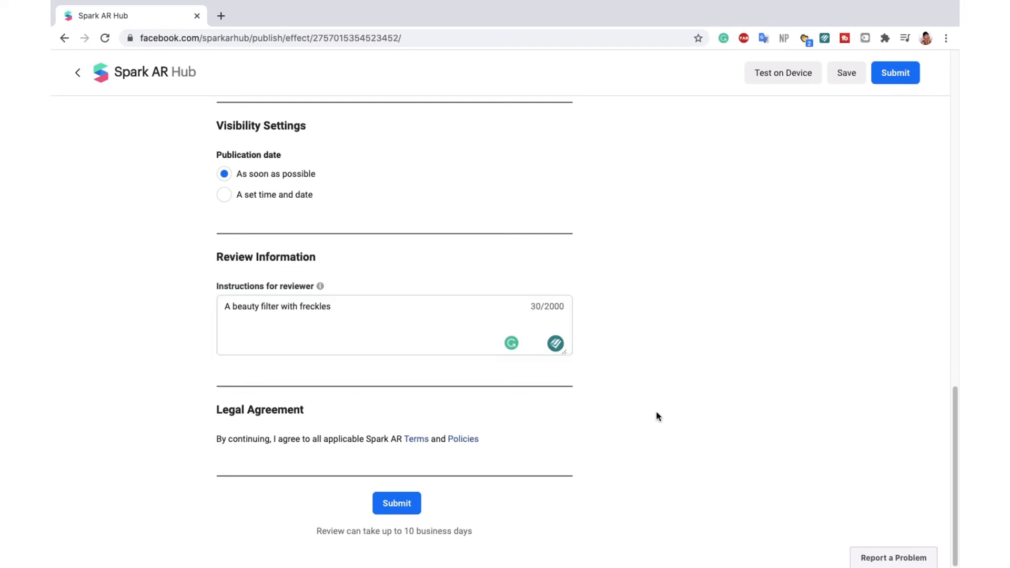
Step: Submit the effect for review and dismiss the feedback request
left_click(407, 503)
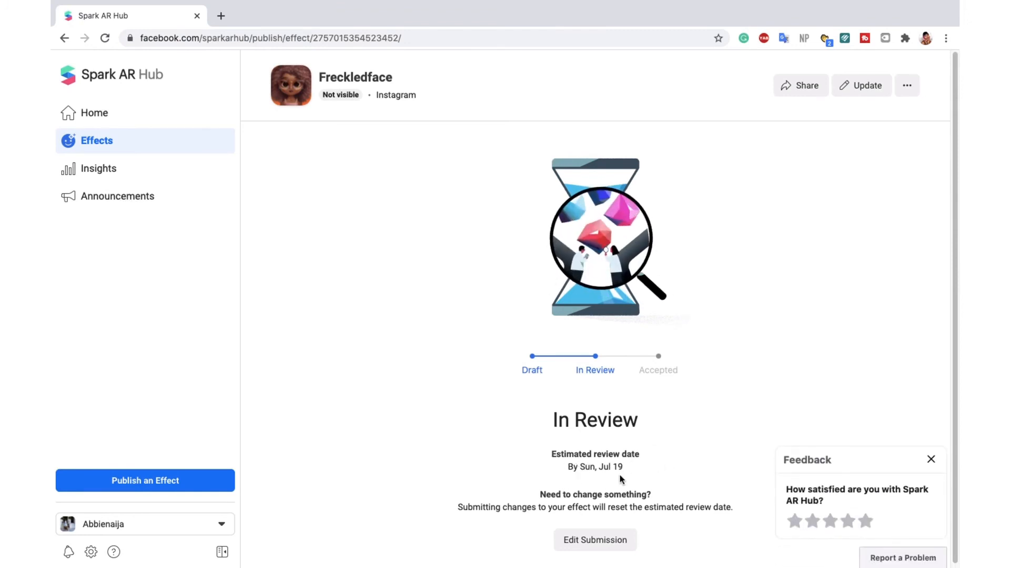
left_click(931, 459)
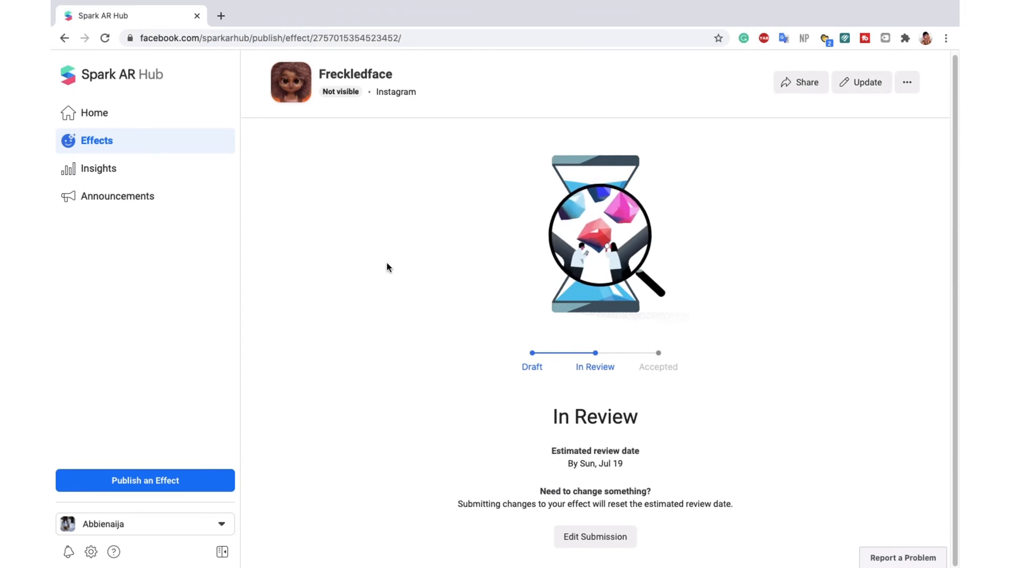